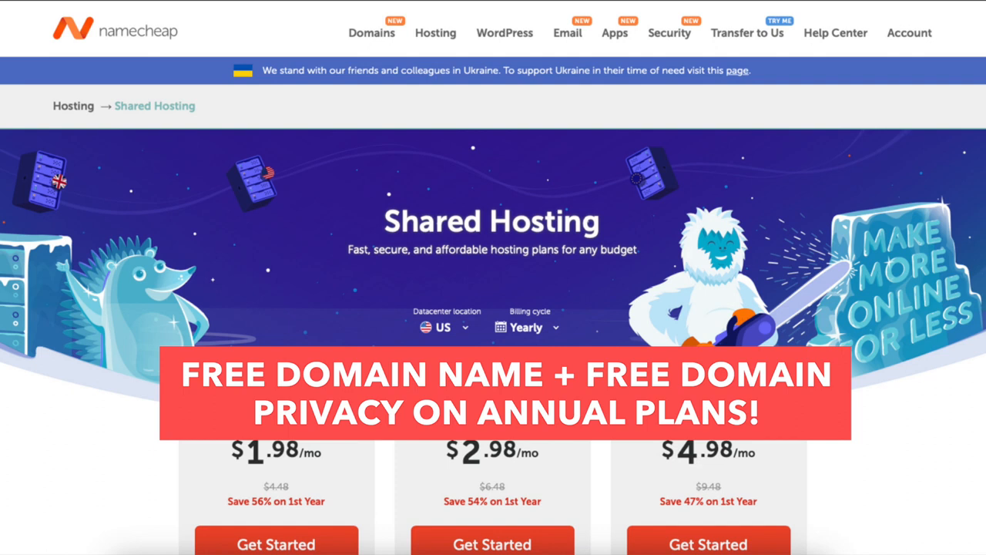
Step: Compare the shared hosting plans and their prices for a 2 Years billing cycle and the UK datacenter location
scroll(493, 277, "down", 1)
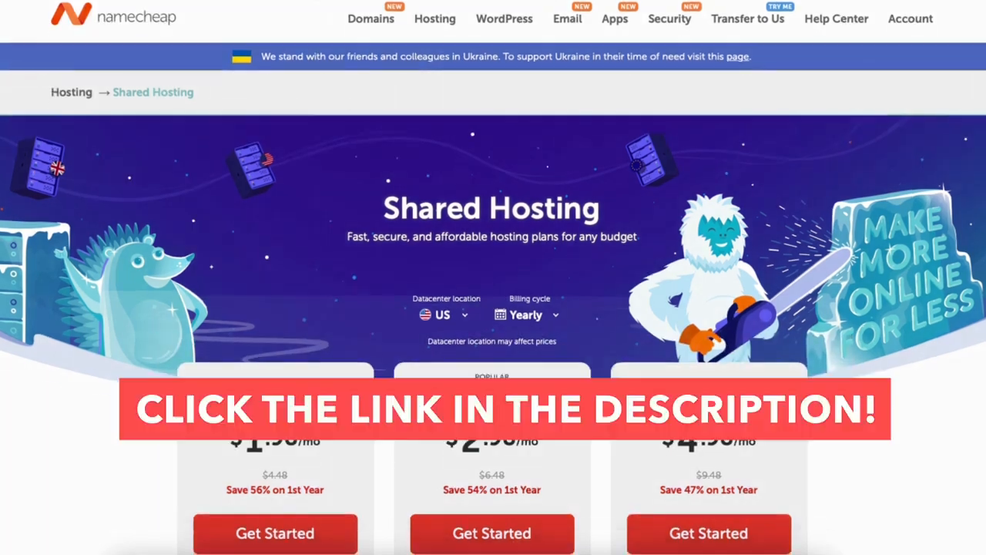
scroll(493, 277, "down", 3)
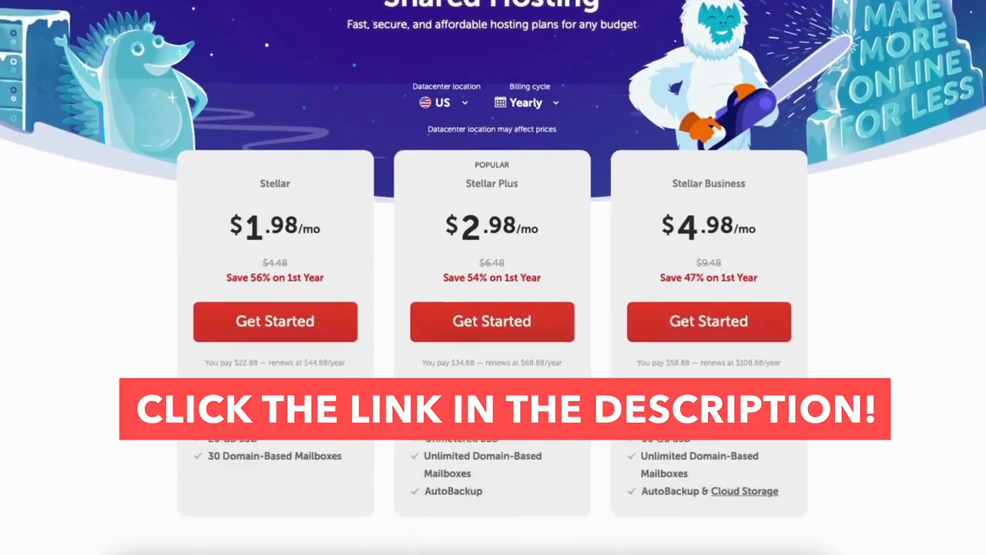
scroll(493, 277, "down", 3)
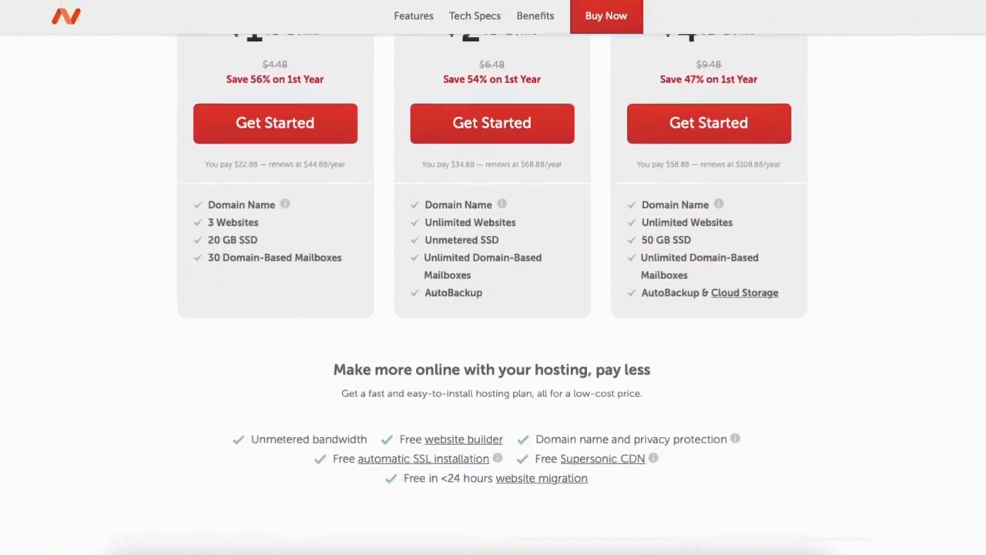
scroll(493, 278, "down", 3)
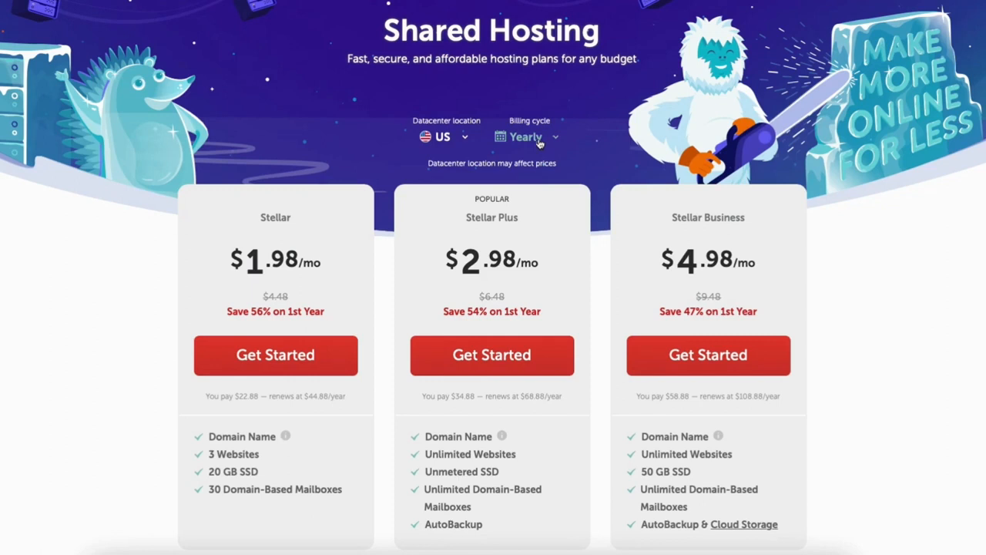
left_click(540, 145)
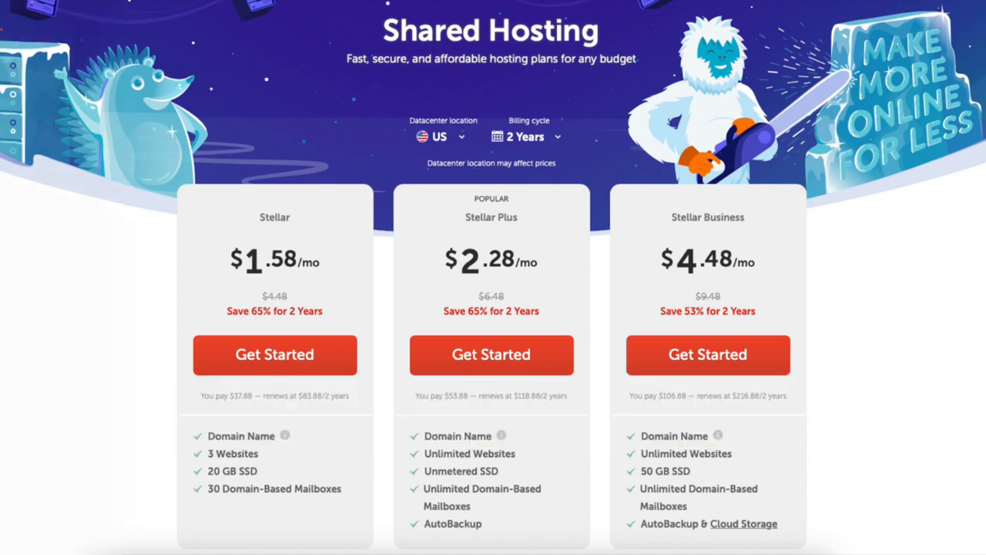
left_click(456, 138)
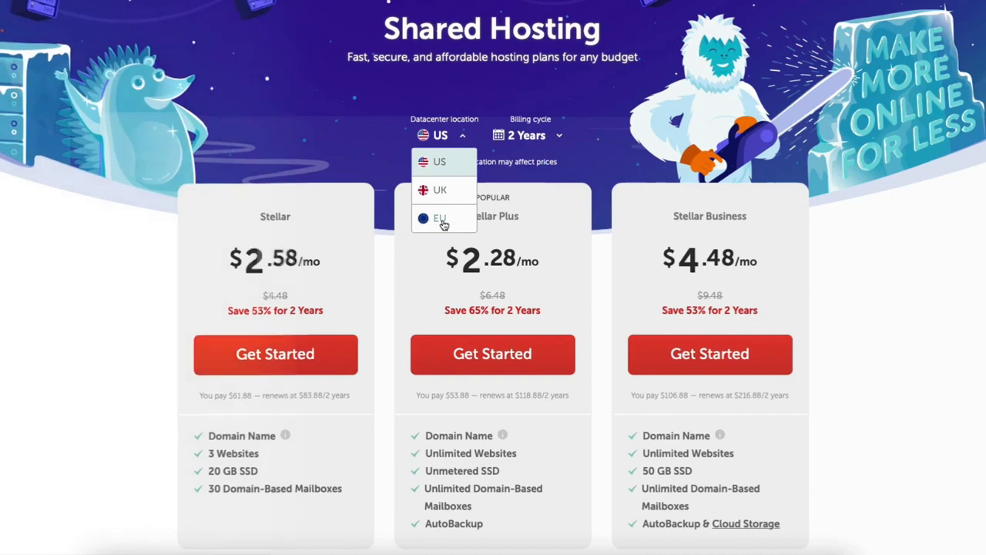
left_click(440, 190)
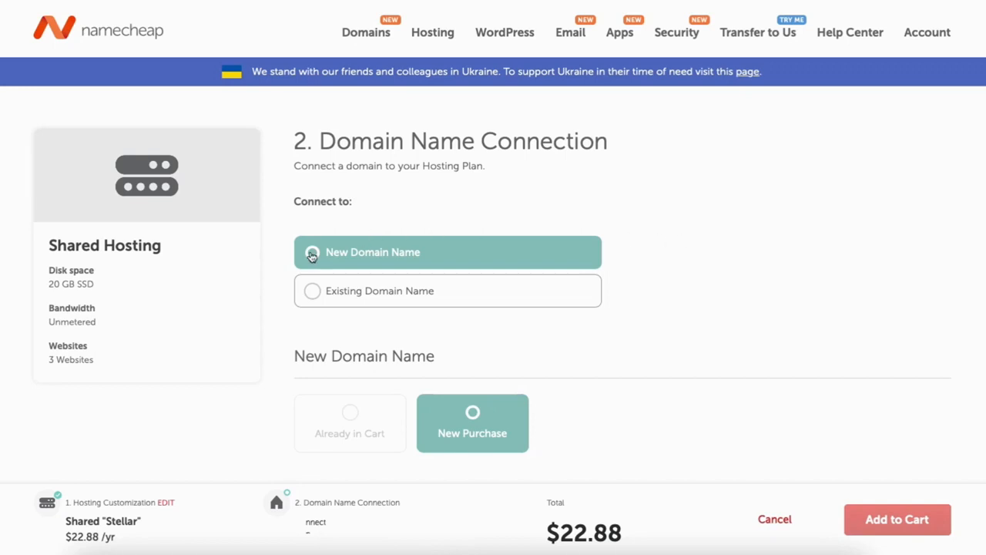
Step: Search for the new domain name testsite465.com and connect it to the Stellar hosting plan
left_click(313, 299)
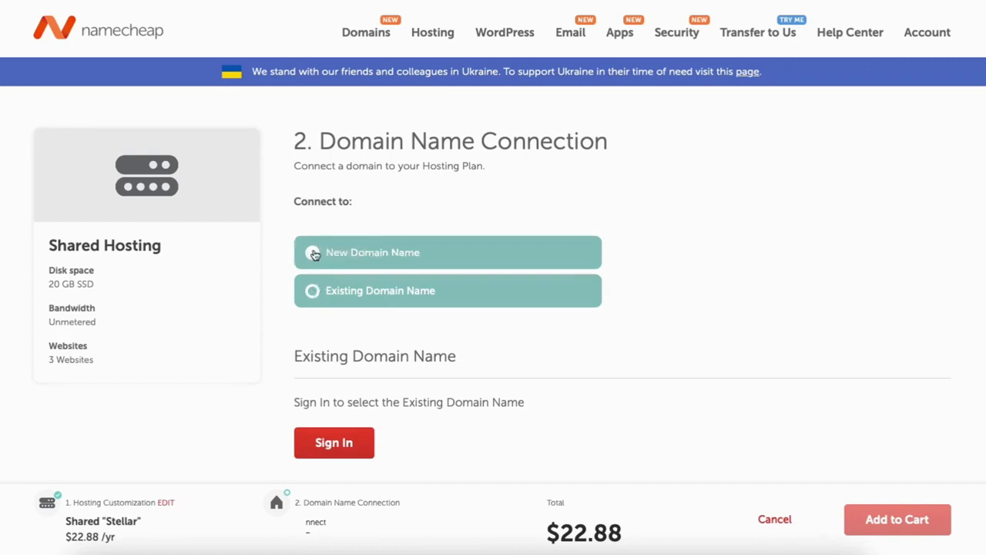
left_click(315, 254)
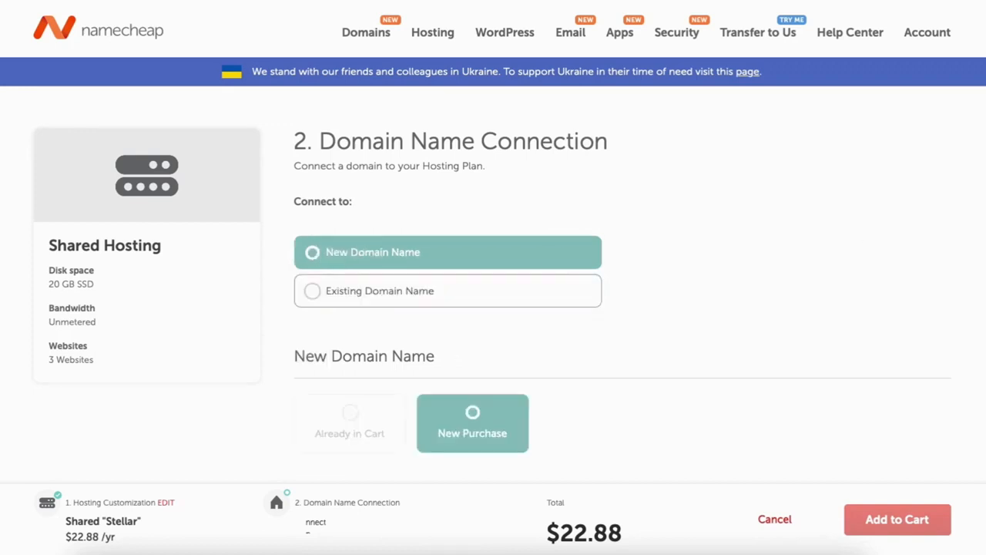
scroll(852, 235, "down", 4)
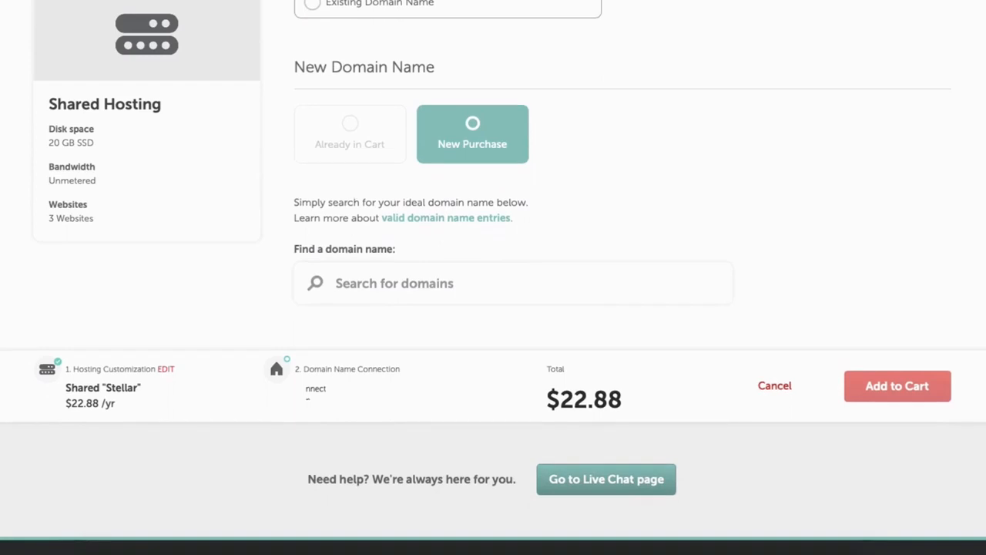
left_click(386, 284)
type("testsite")
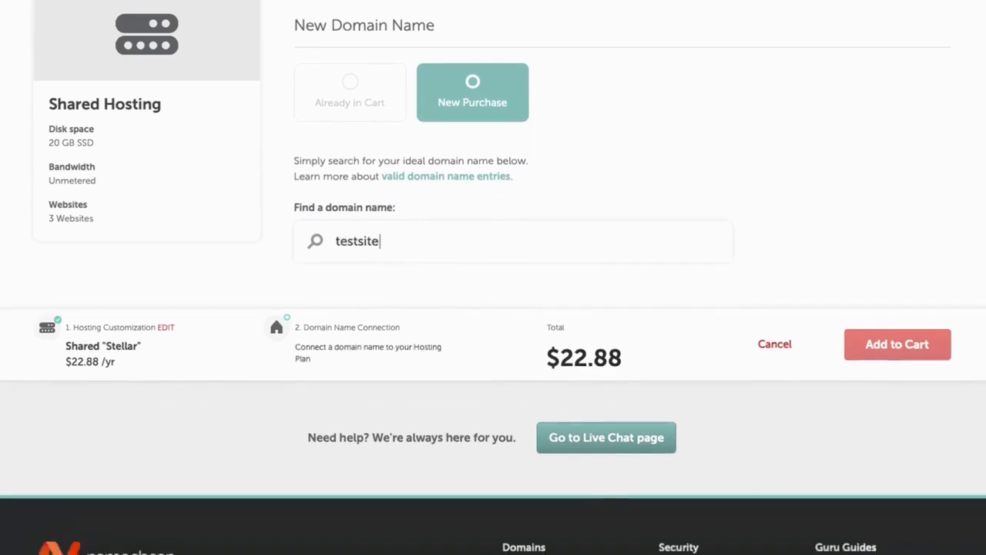
type("465.com")
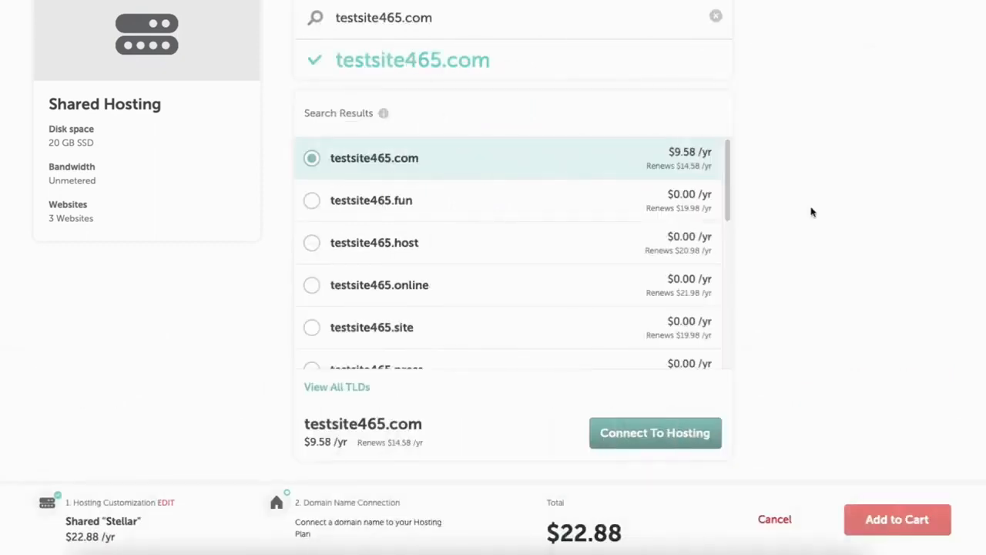
mouse_move(722, 164)
left_mouse_down()
mouse_move(725, 245)
mouse_move(729, 149)
left_mouse_up()
left_click(646, 434)
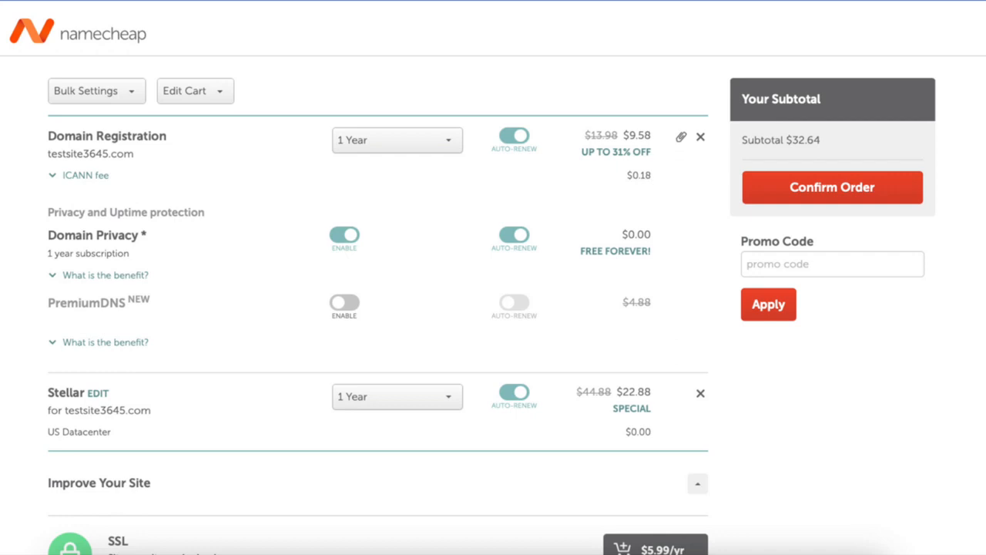
Step: Apply the promo code NEWCOM698 to the cart and look over the account sign-up form
left_click(829, 264)
type("NEWCOM698")
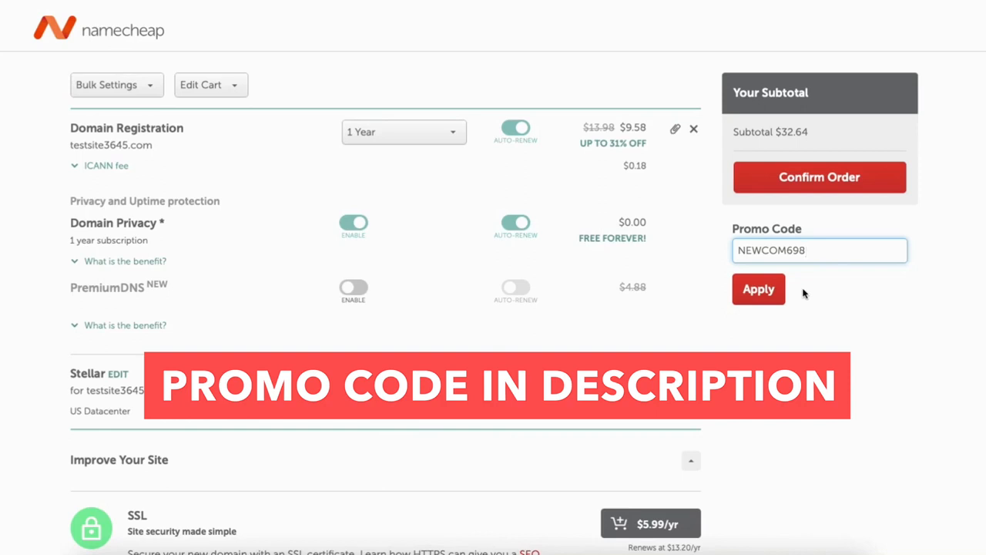
left_click(759, 291)
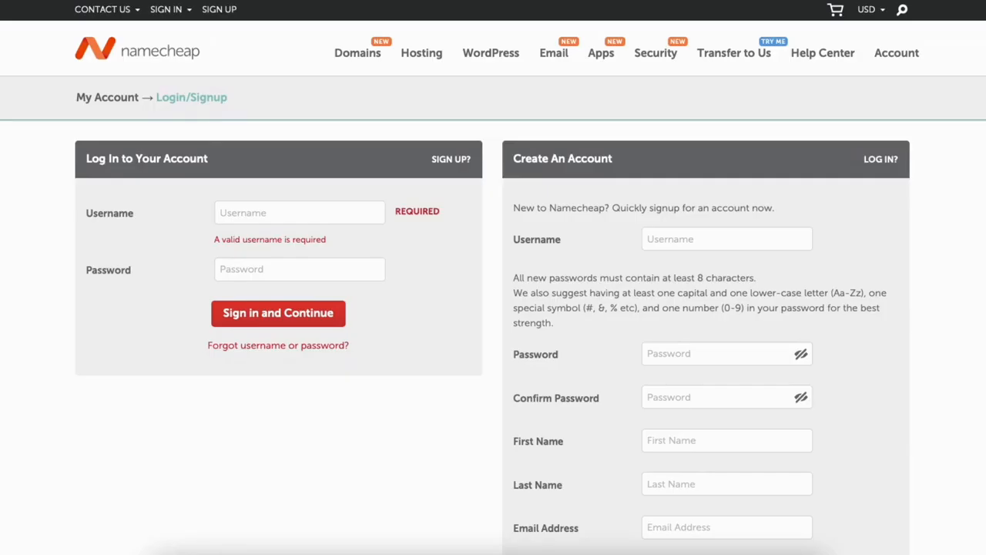
scroll(493, 277, "down", 3)
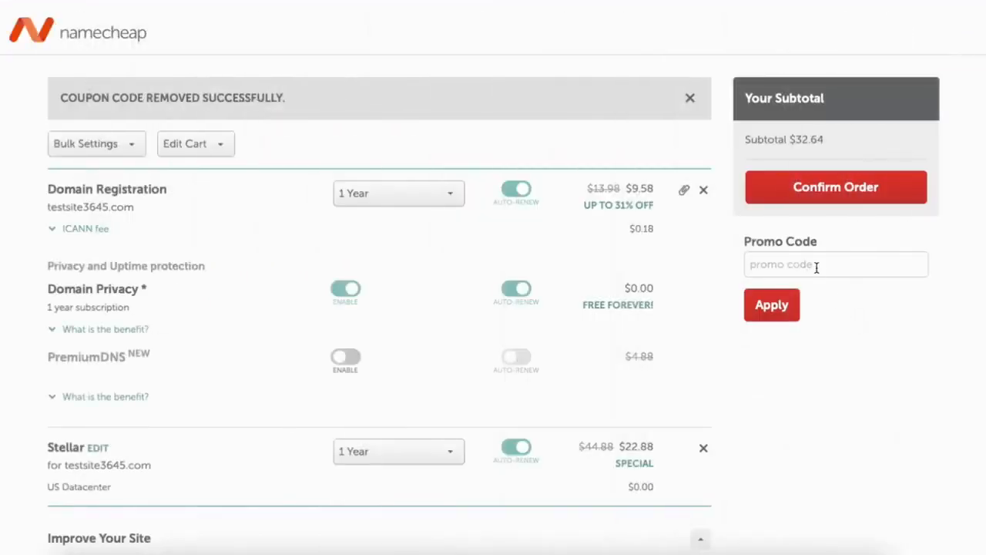
Step: Reapply the promo code NEWCOM698 to the order and open the registration period choices for the domain
left_click(814, 265)
type("NEWCOM698")
left_click(779, 305)
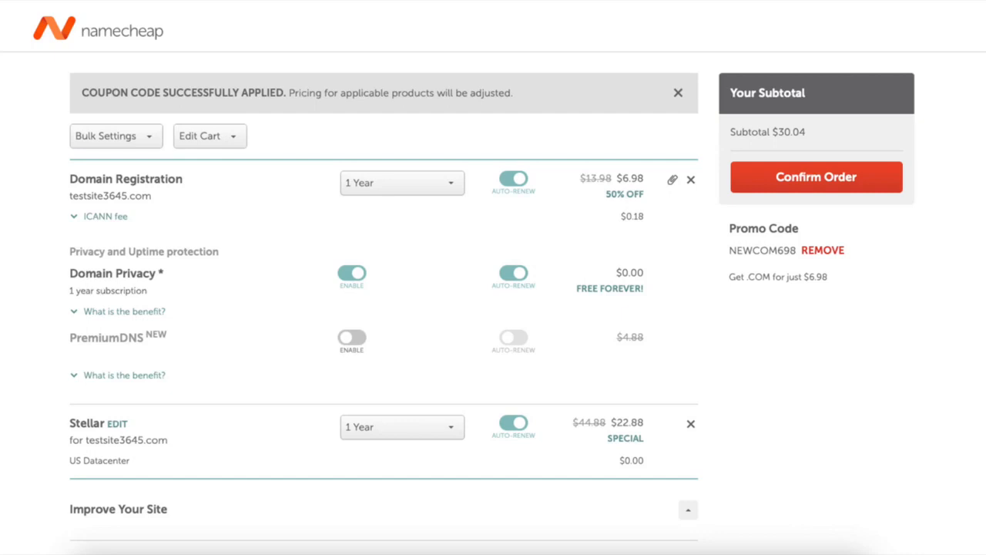
left_click(402, 183)
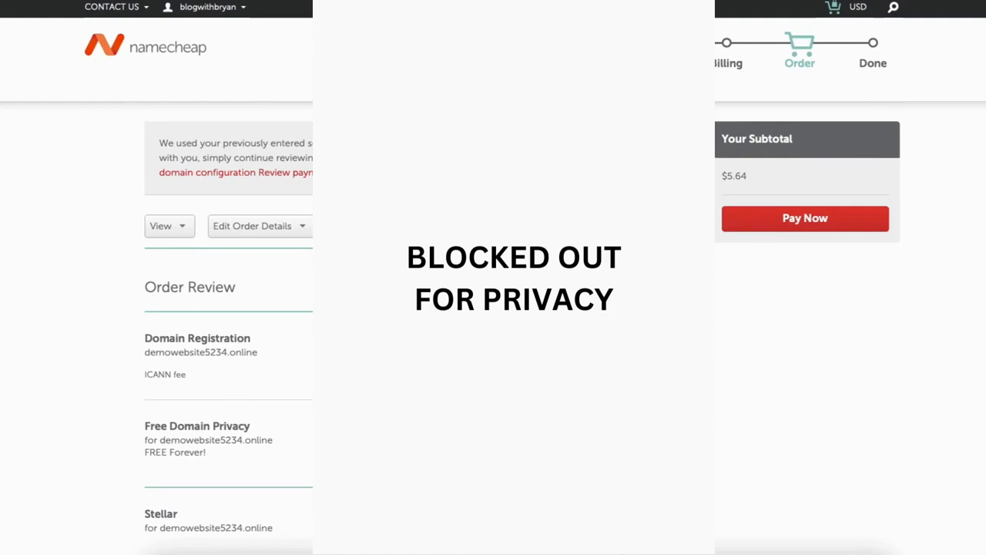
Step: Accept the hosting terms and agreements in the order review and pay for the order
scroll(228, 308, "down", 8)
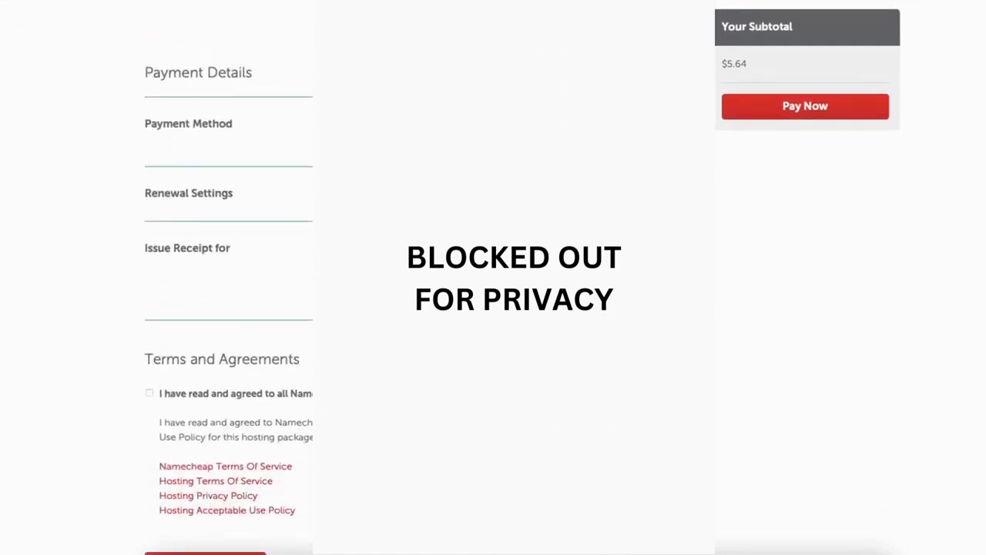
scroll(228, 308, "down", 4)
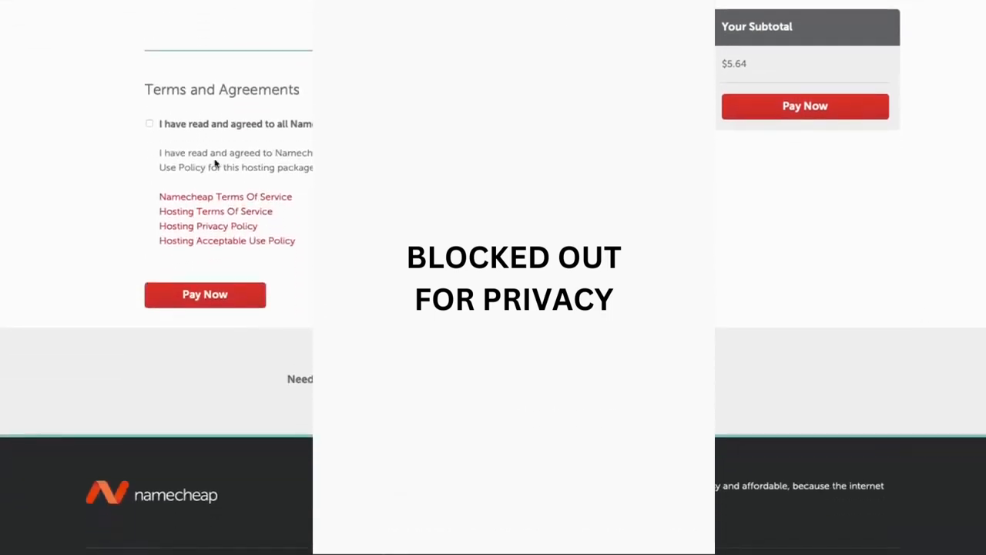
left_click(149, 123)
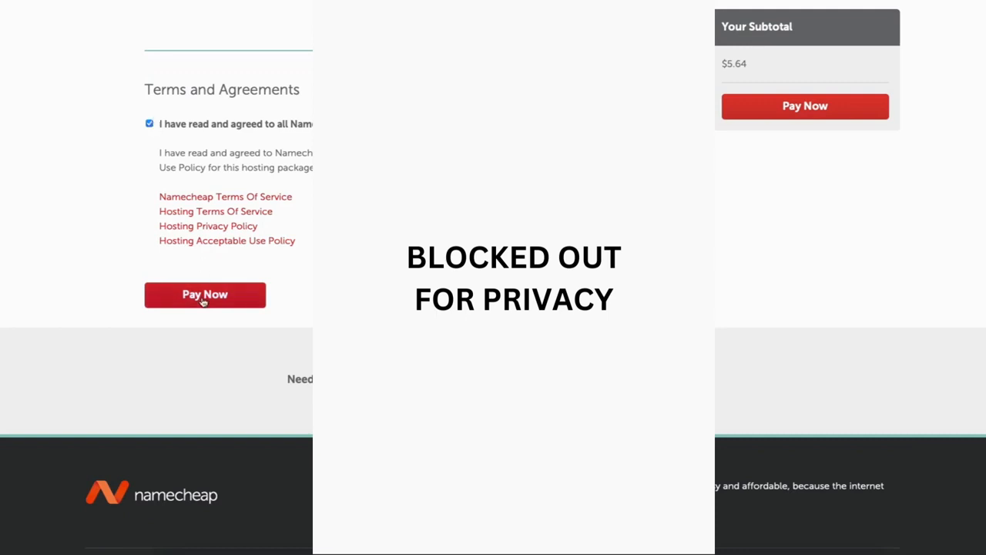
left_click(204, 298)
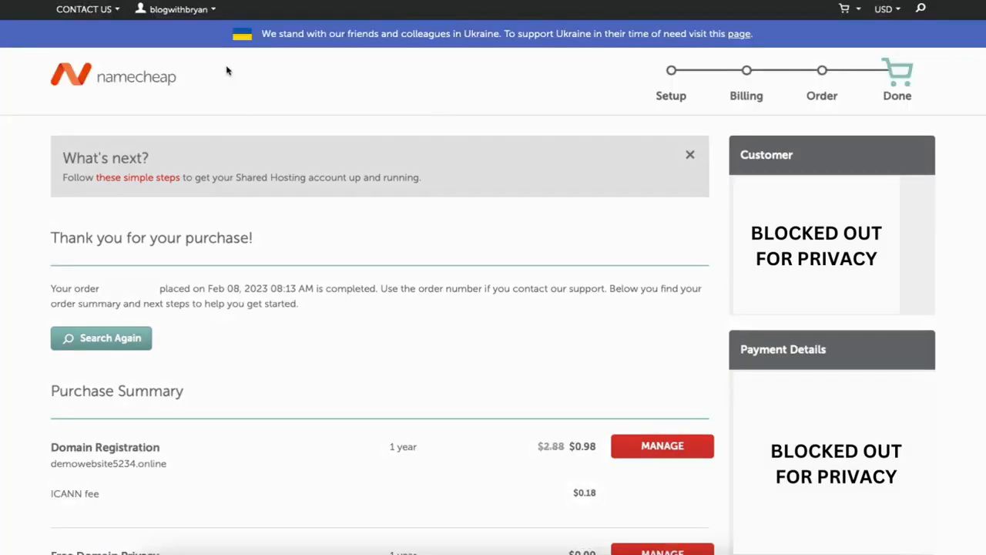
Step: Go to the account's hosting subscriptions and open cPanel for demowebsite5234.online
left_click(194, 17)
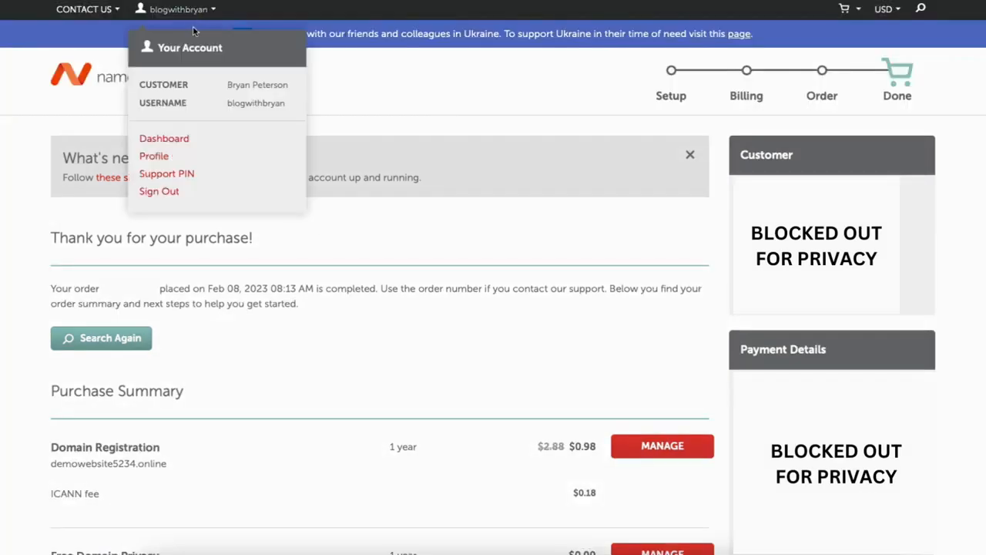
left_click(164, 139)
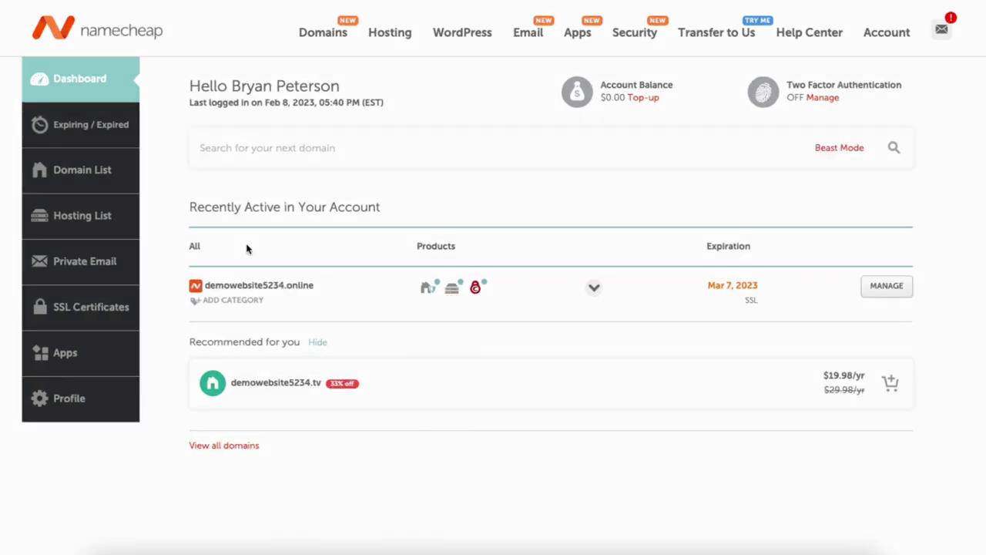
left_click(70, 219)
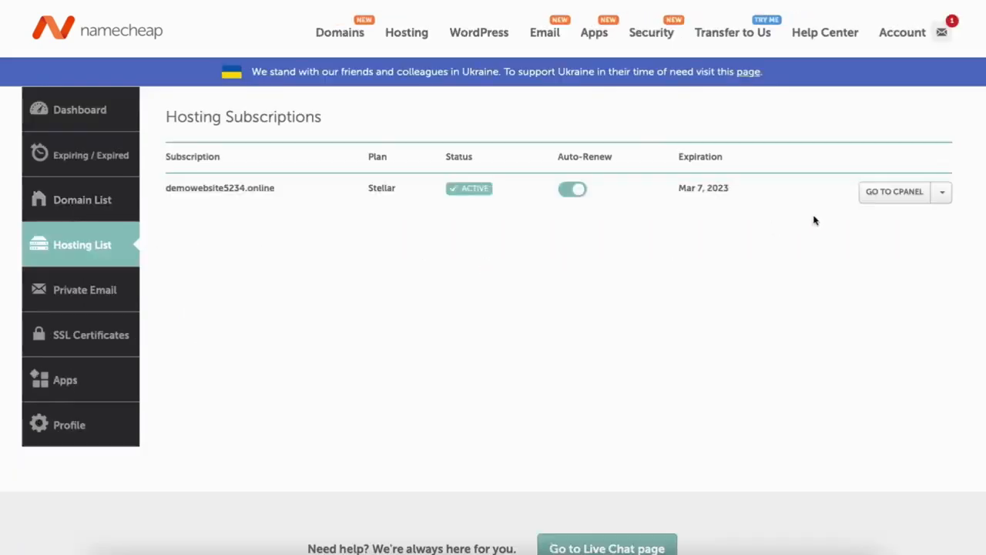
left_click(894, 192)
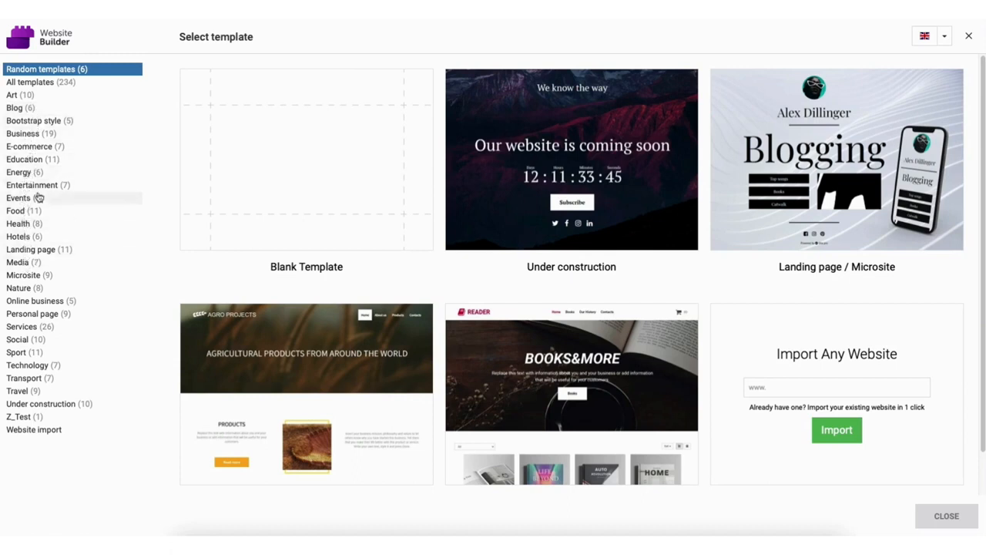
Step: Browse the website templates under All templates, E-commerce and Random templates, and open the Website import category
left_click(45, 83)
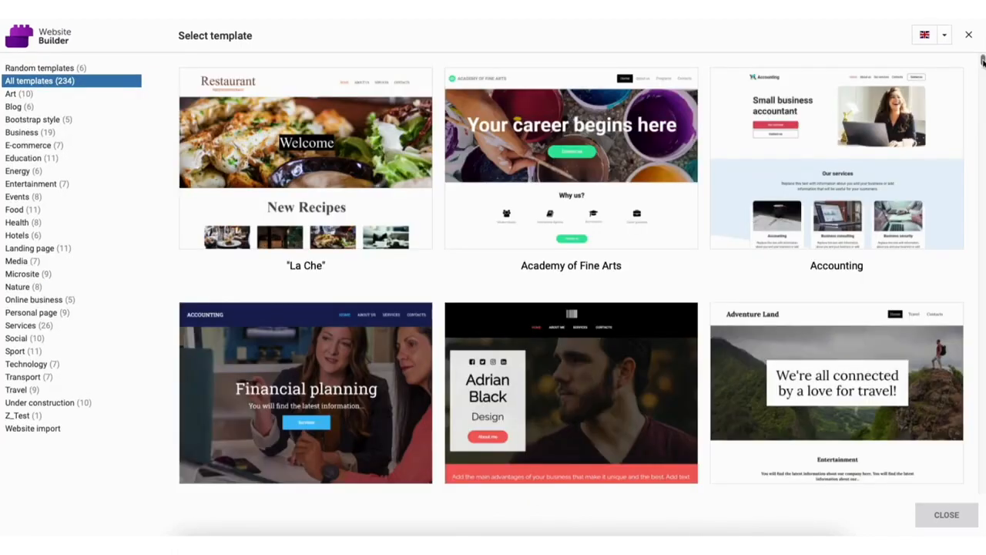
left_click_drag(983, 61, 982, 89)
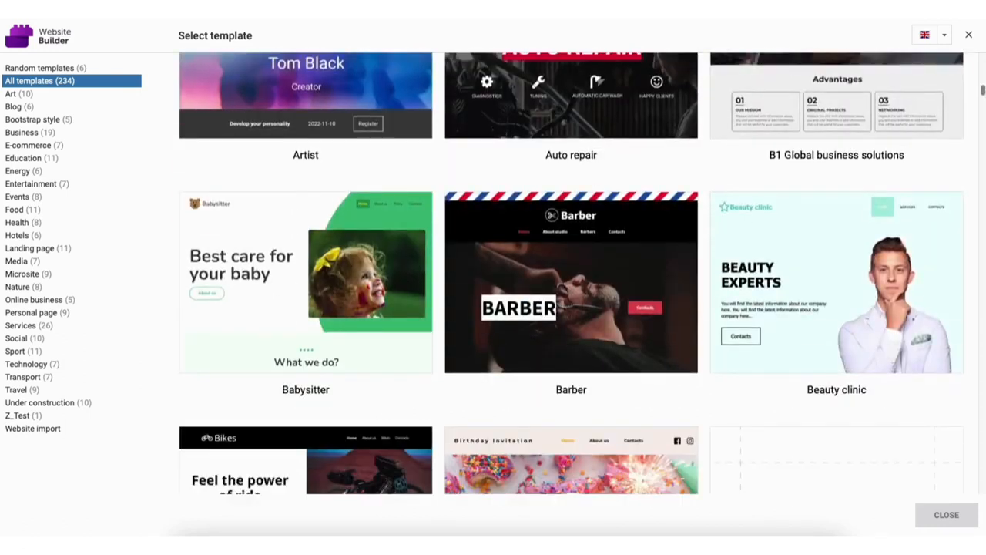
mouse_move(913, 227)
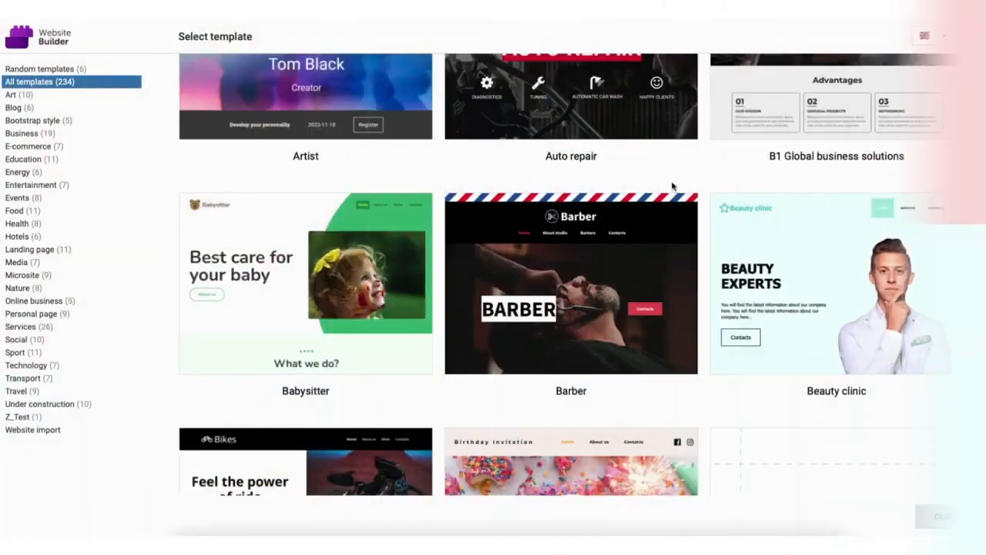
mouse_move(645, 213)
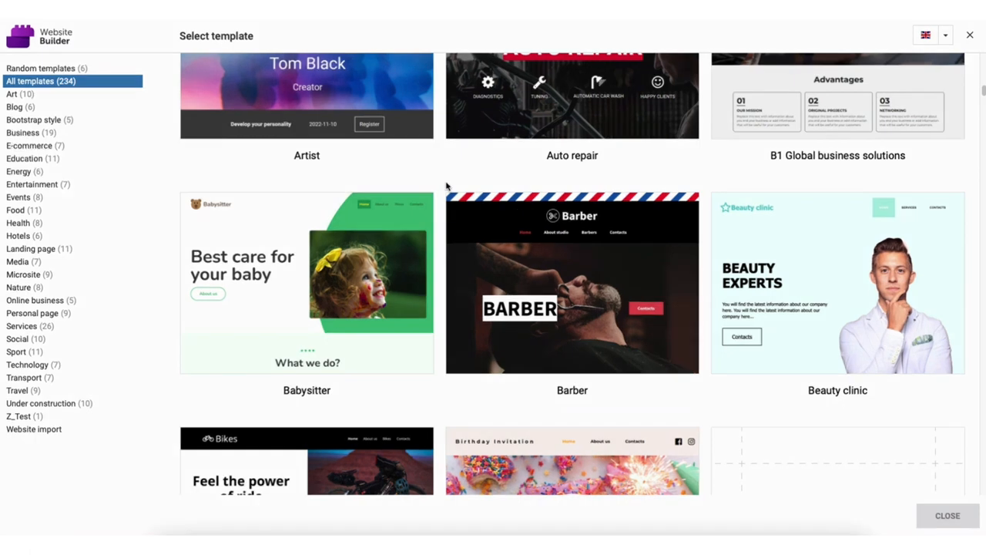
left_click(21, 147)
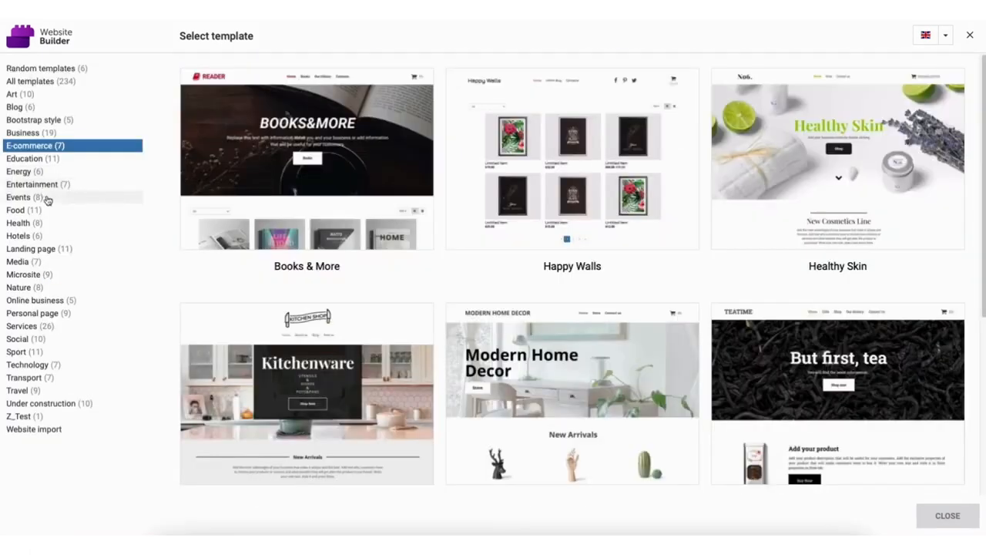
scroll(207, 289, "down", 3)
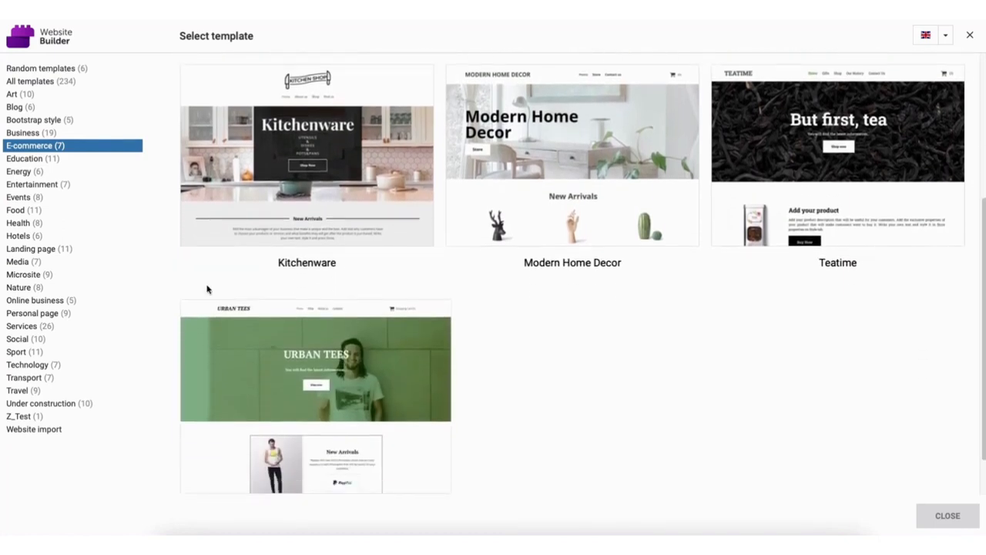
left_click(68, 70)
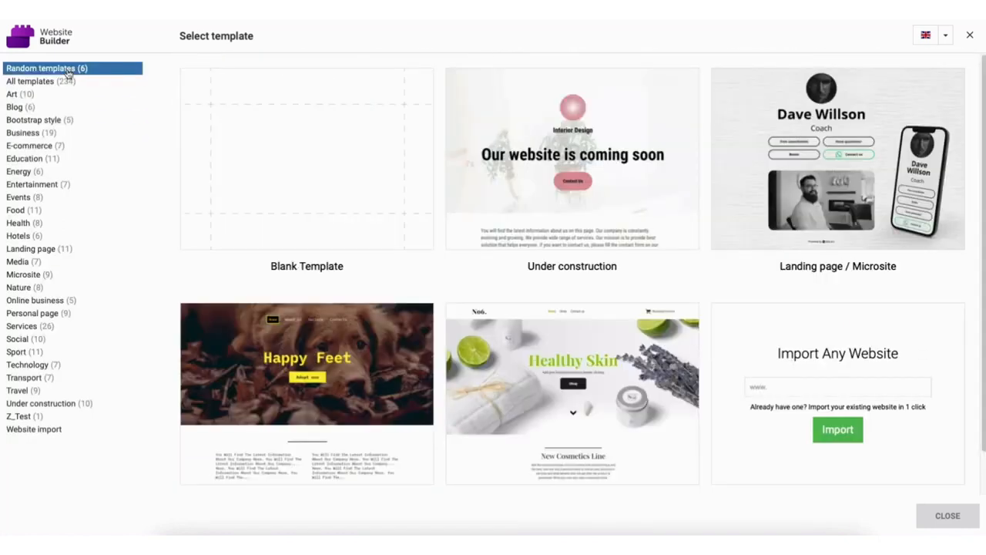
mouse_move(214, 132)
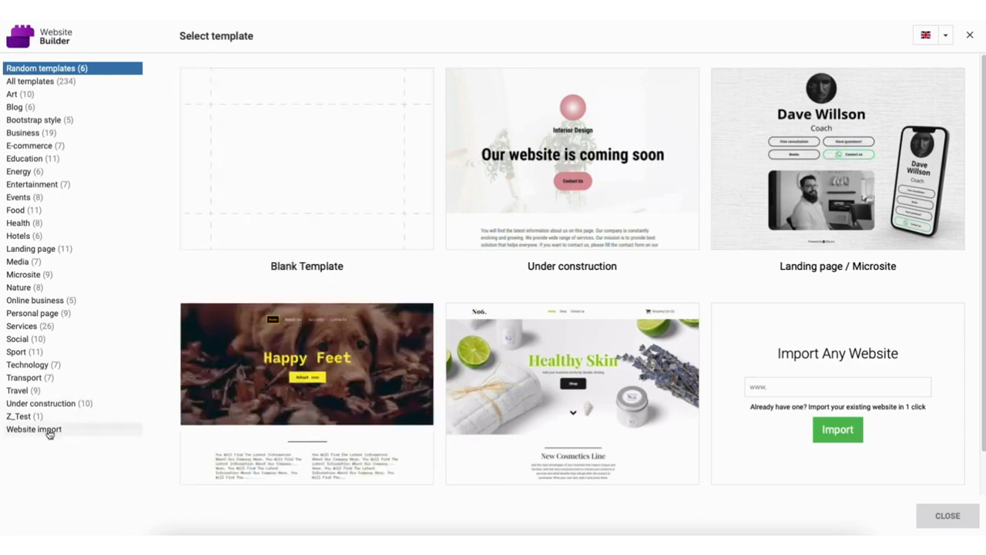
left_click(49, 434)
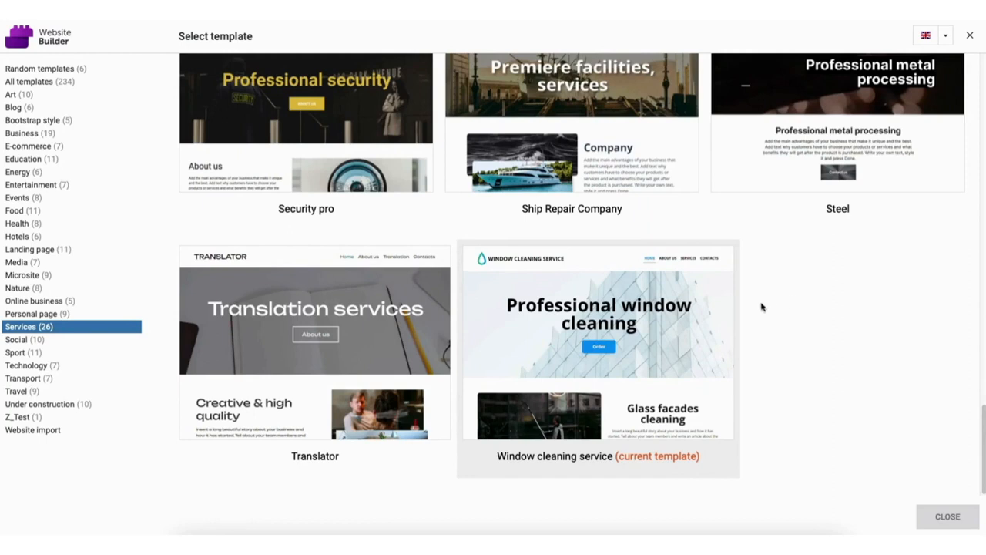
Step: Select the Window cleaning service template from the Services category as the basis for the site
mouse_move(676, 328)
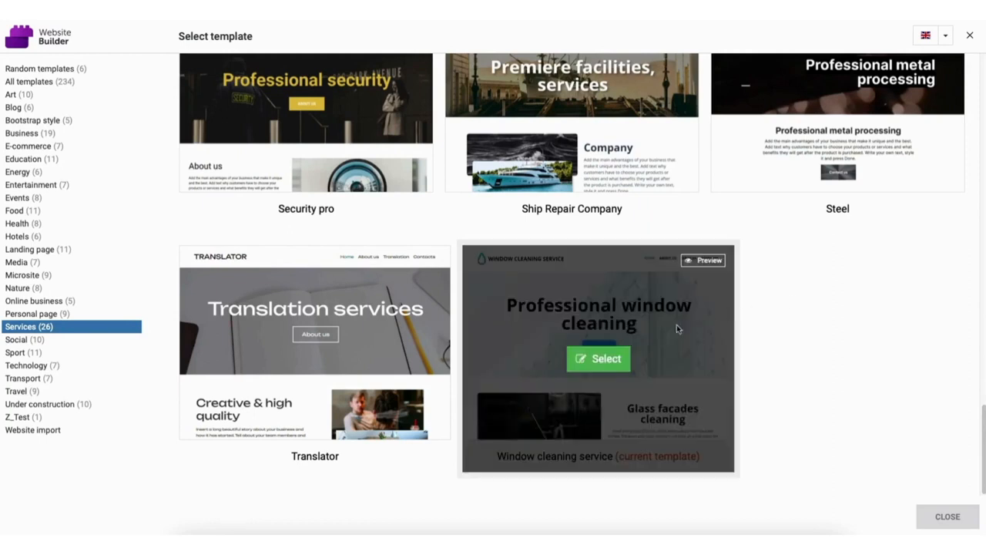
left_click(593, 359)
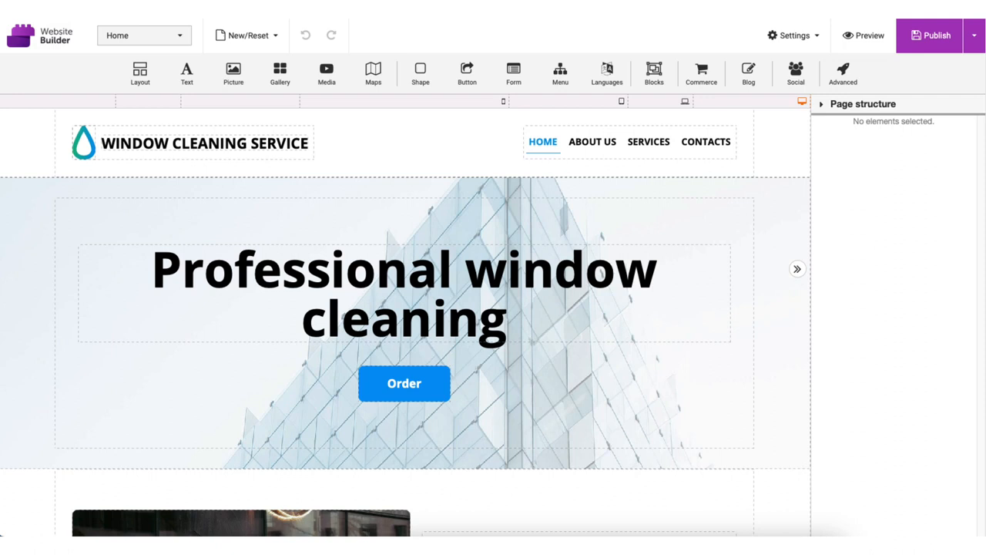
Step: Replace the main heading "Professional window cleaning" on the Home page with "MY DEMO WEBSITE"
left_click(408, 319)
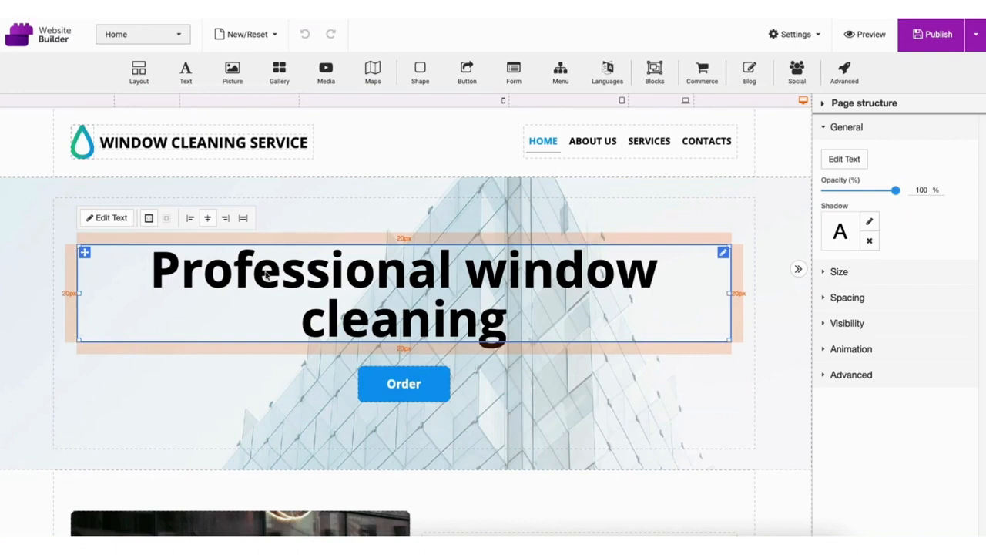
double_click(220, 268)
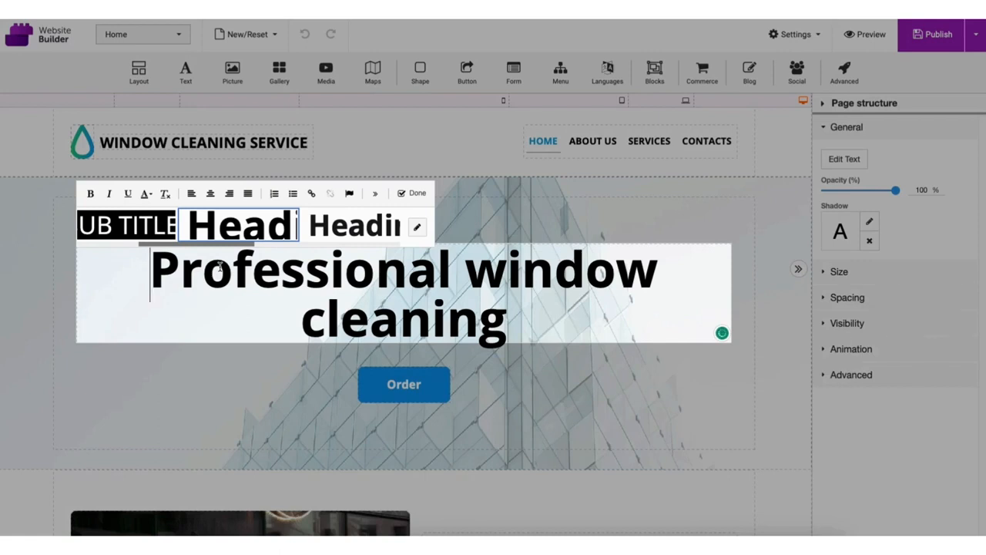
left_click_drag(158, 268, 540, 300)
type("M")
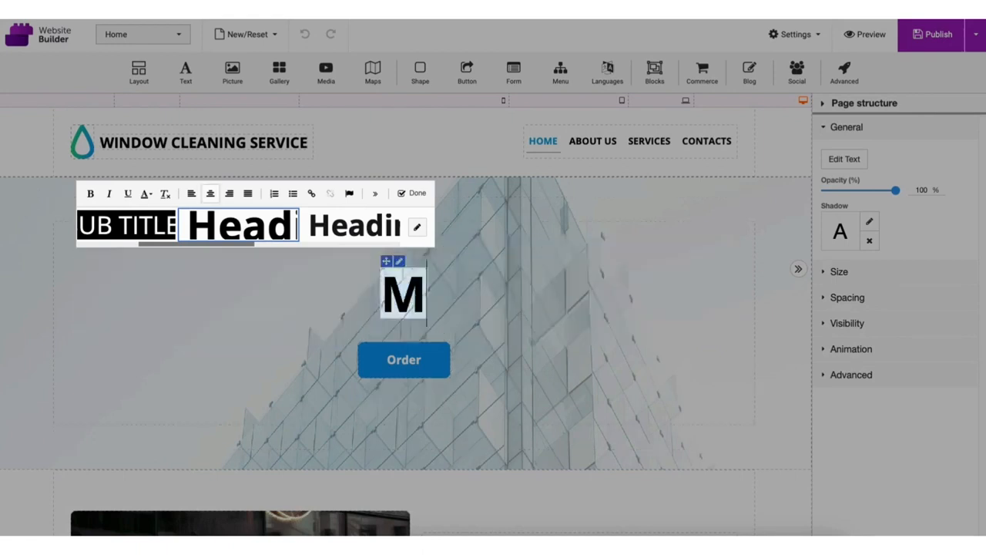
type("Y DEMO WEBSITE")
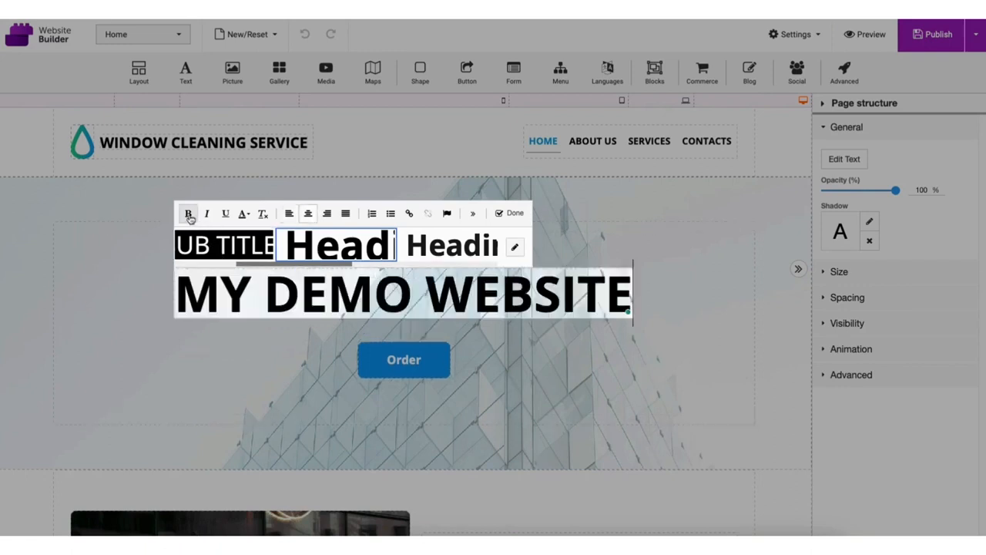
Step: Try the red text colour B33E3E on the main heading and undo the colour change
left_click(244, 214)
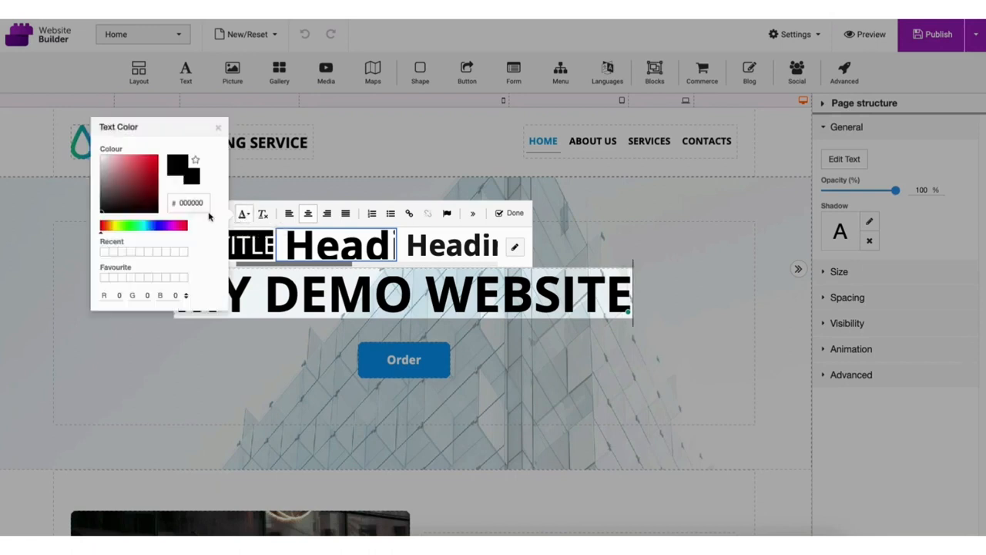
left_click(139, 181)
left_click_drag(138, 181, 146, 169)
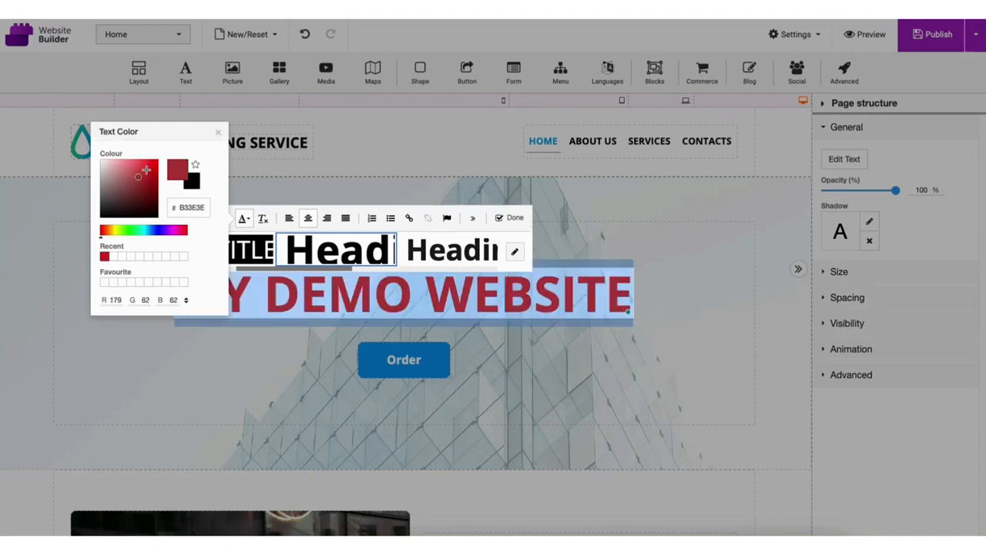
key("ctrl+z")
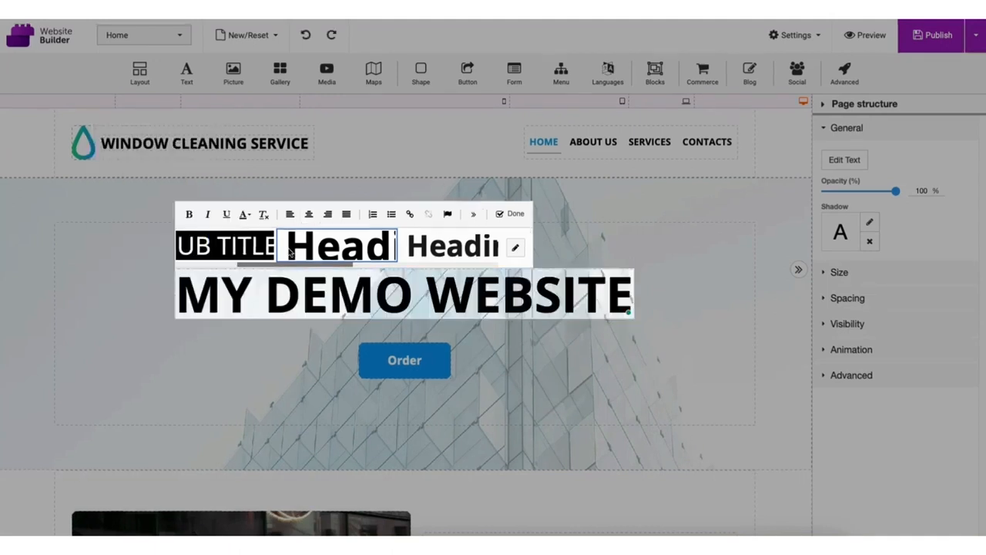
Step: Centre the heading text, examine the font choices in the Heading 1 style settings, and apply the style
left_click(309, 215)
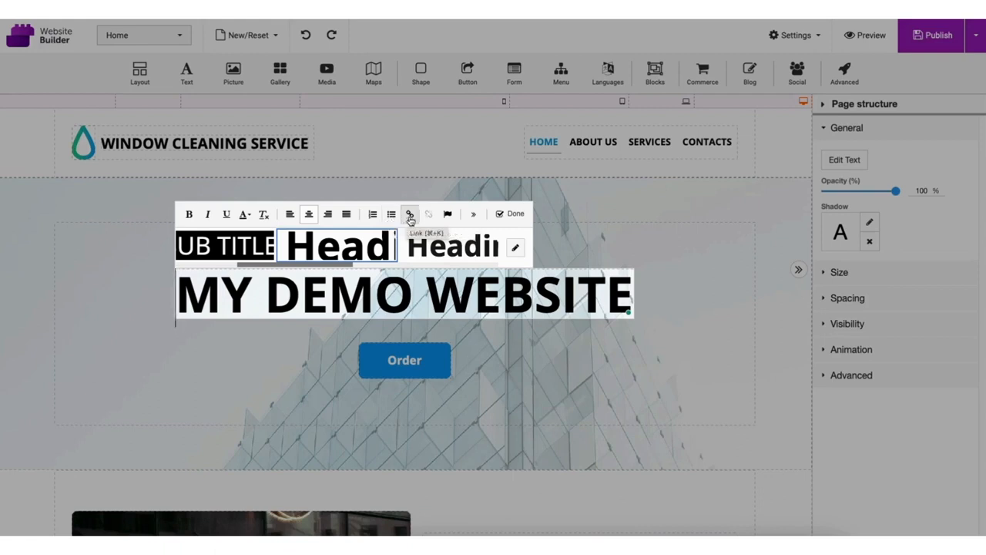
left_click(515, 249)
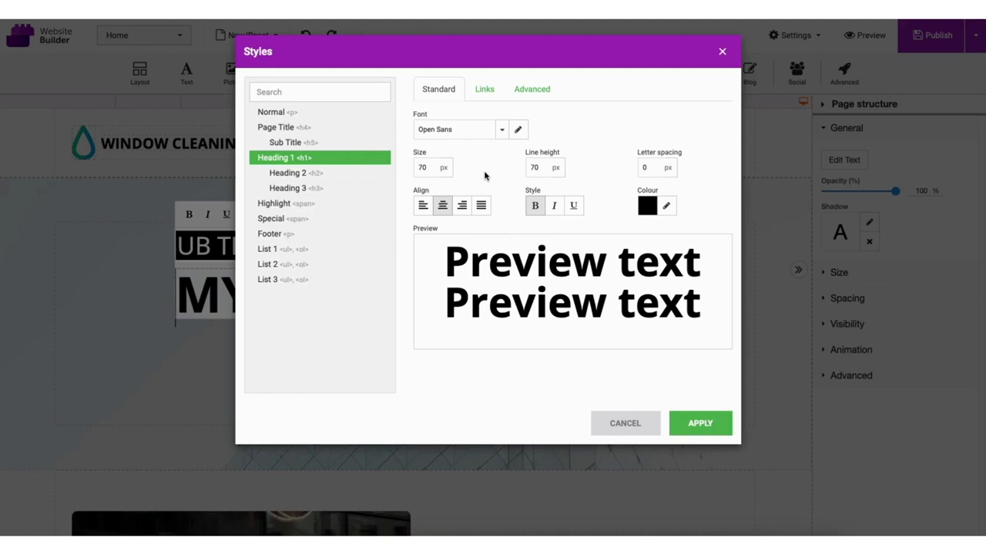
left_click(502, 132)
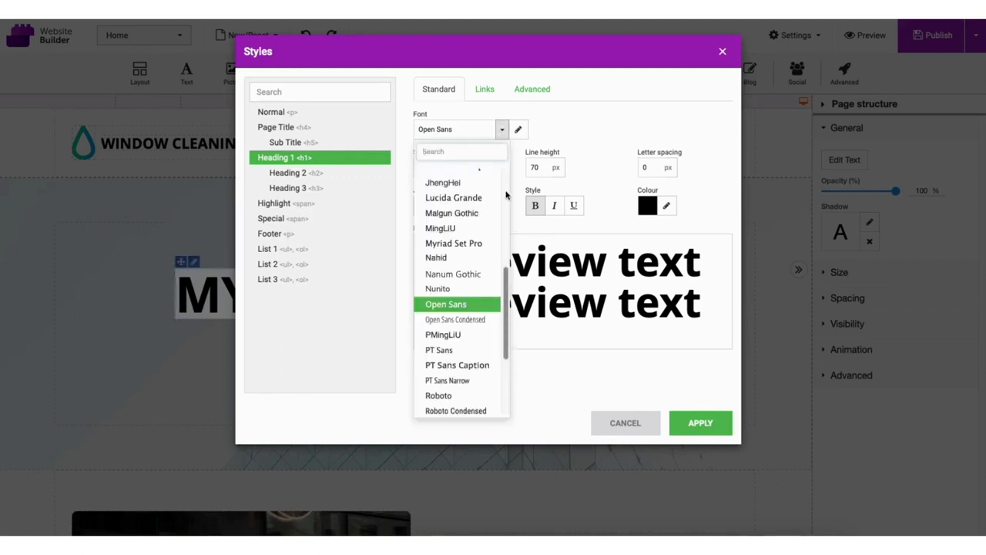
scroll(501, 189, "up", 6)
scroll(501, 224, "down", 7)
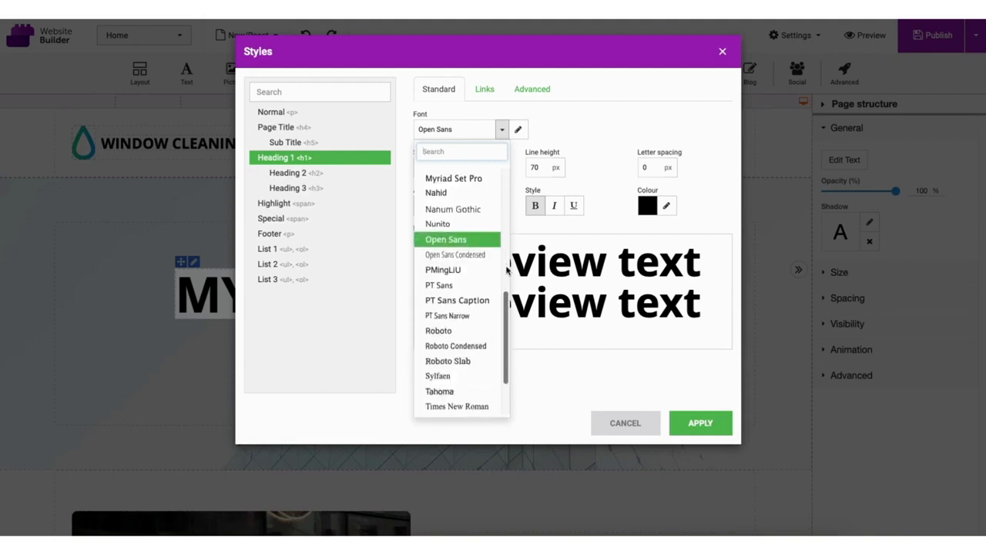
left_click(518, 129)
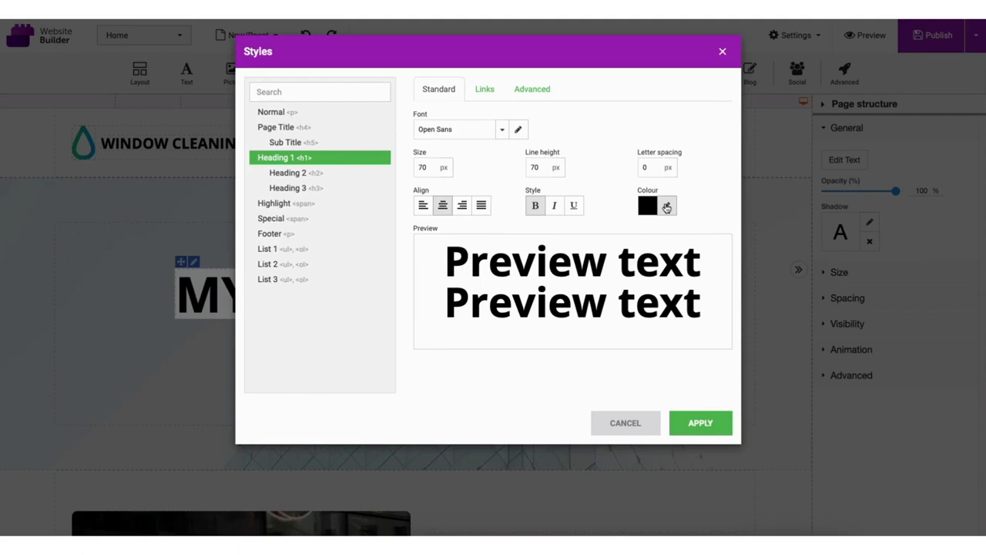
left_click(701, 423)
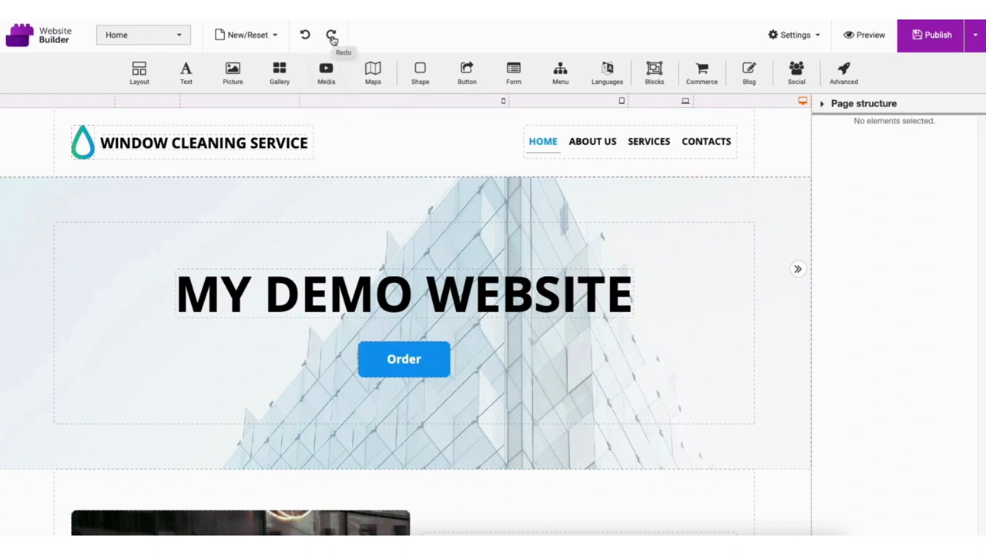
Step: Undo the main heading edit and redo it
left_click(306, 35)
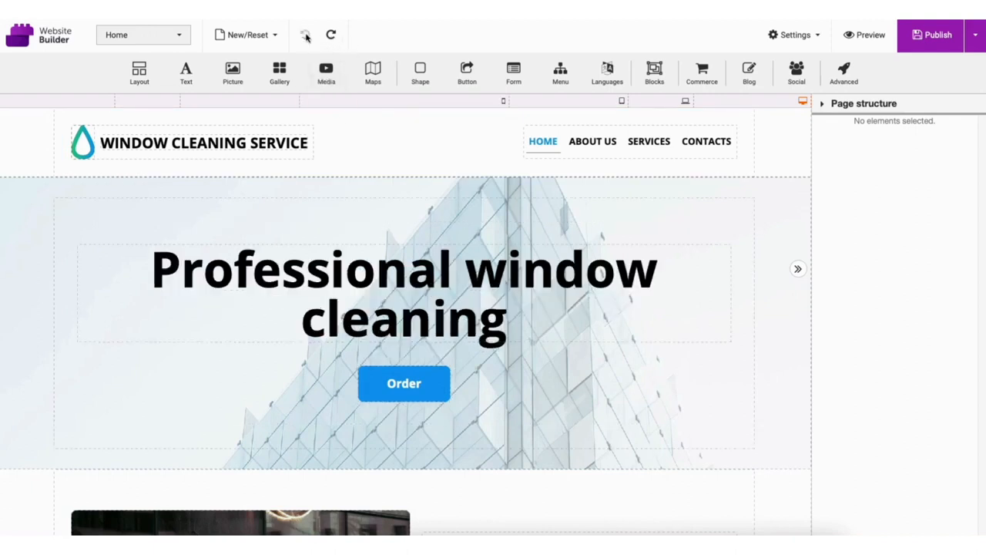
left_click(332, 35)
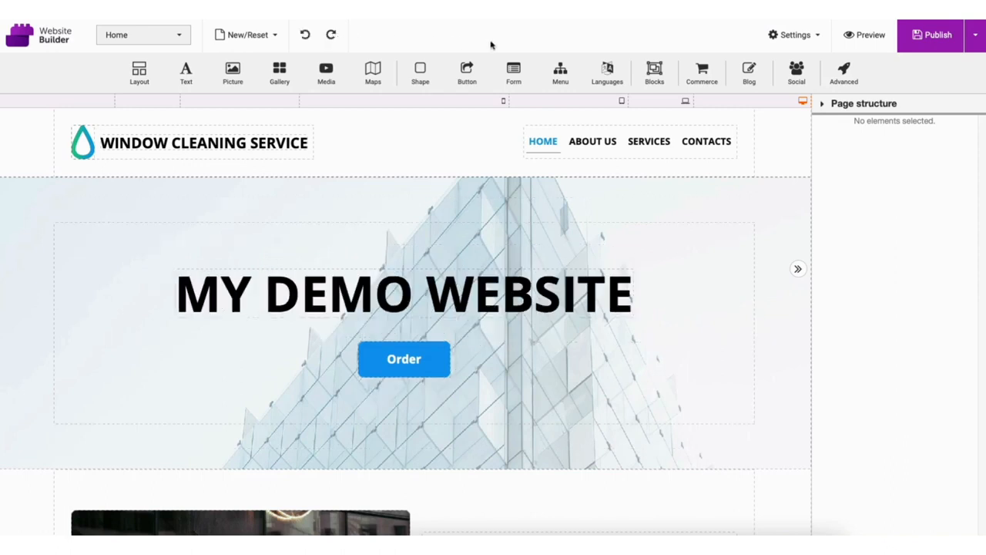
Step: Preview the website at the Desktop, Tablet, Phone and Wide screen sizes and close the preview
mouse_move(933, 44)
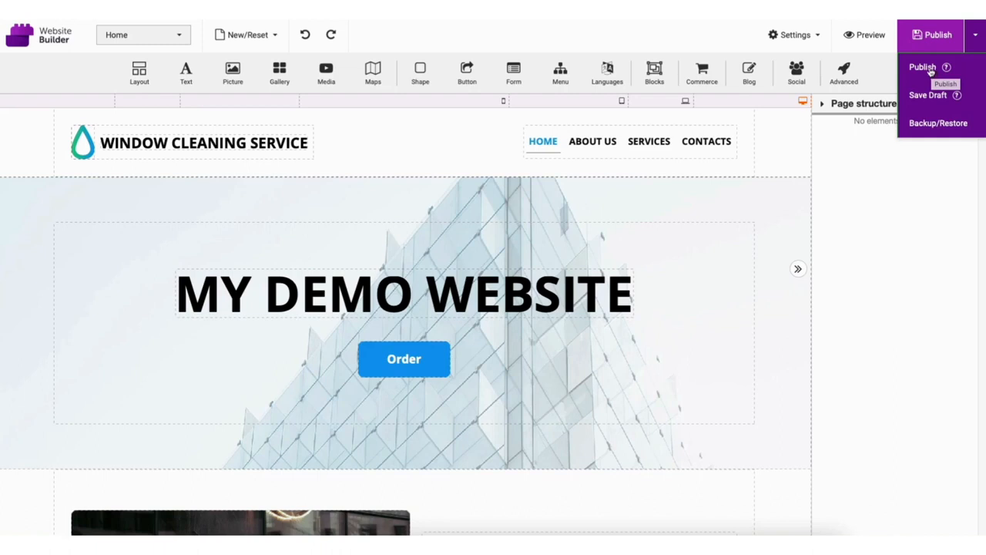
left_click(871, 36)
mouse_move(972, 86)
left_mouse_down()
mouse_move(971, 225)
mouse_move(971, 82)
left_mouse_up()
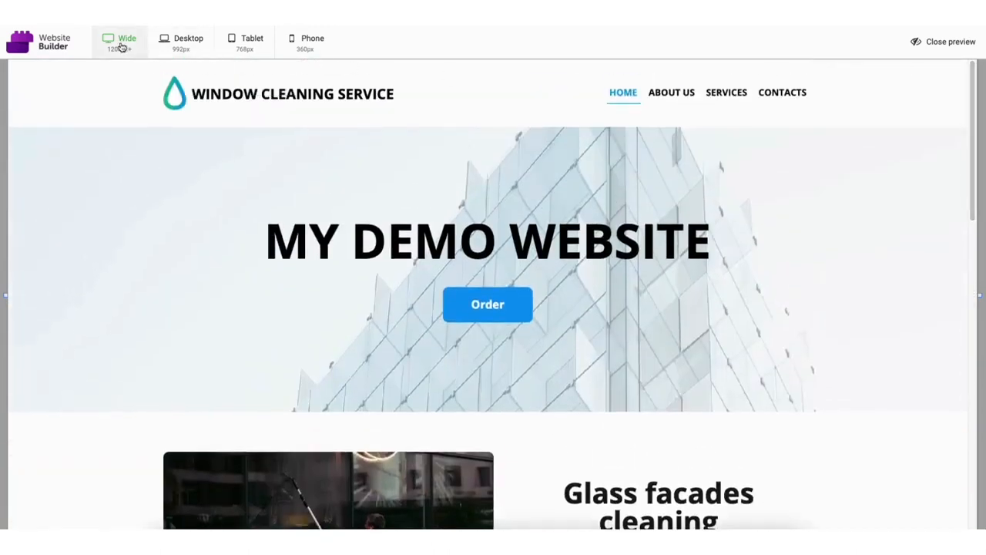
left_click(182, 43)
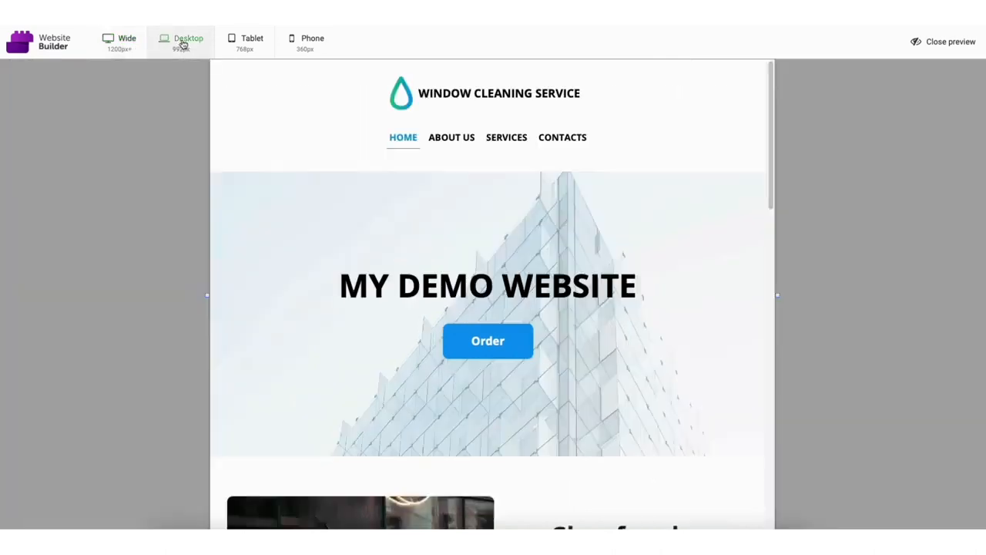
left_click(239, 46)
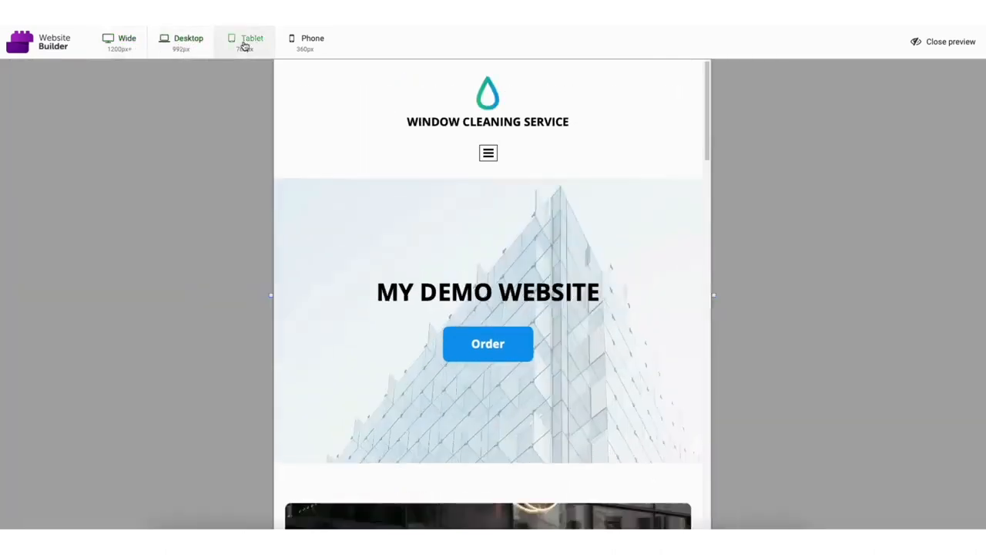
left_click(312, 46)
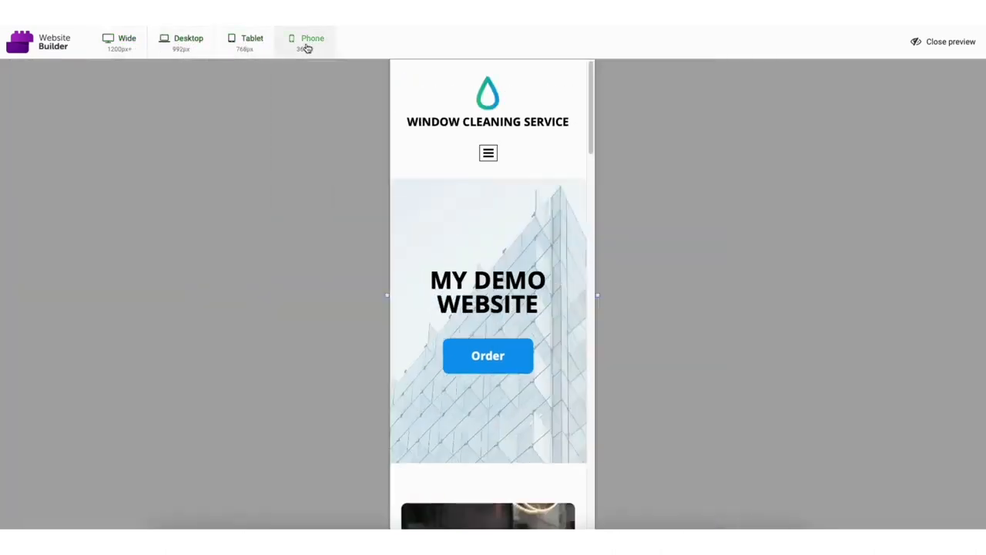
left_click(121, 45)
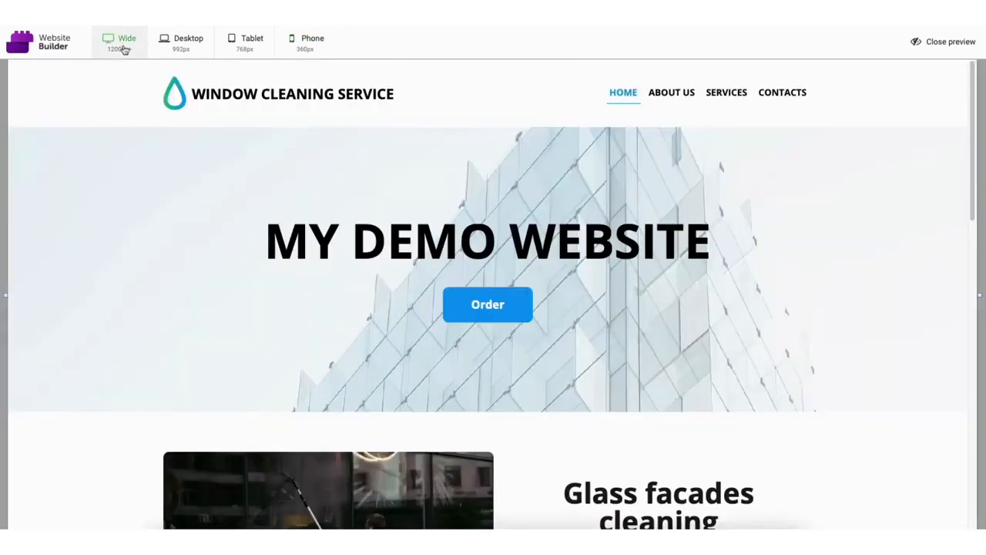
left_click(938, 43)
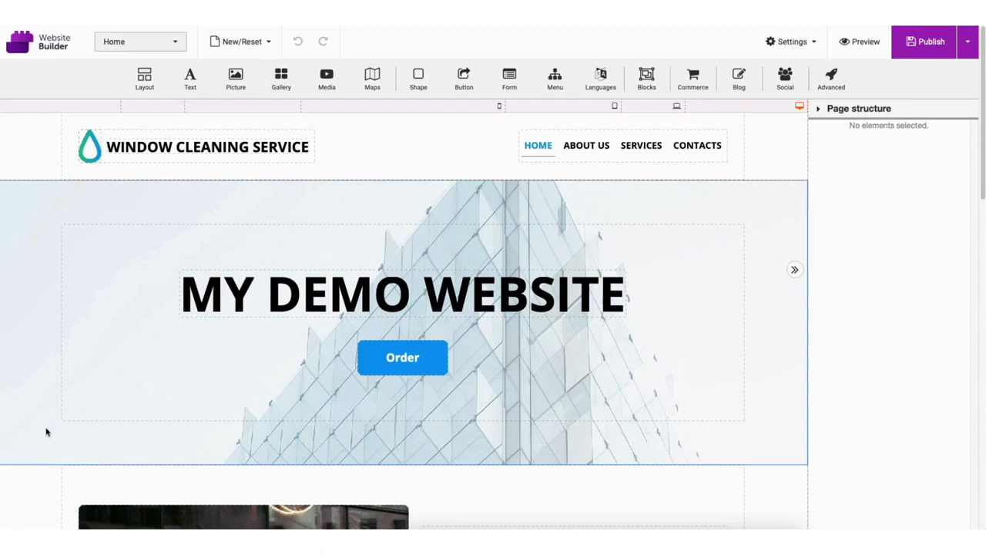
Step: Open the background picture selection for the section behind the main heading, and check the file upload option without uploading anything
left_click(46, 432)
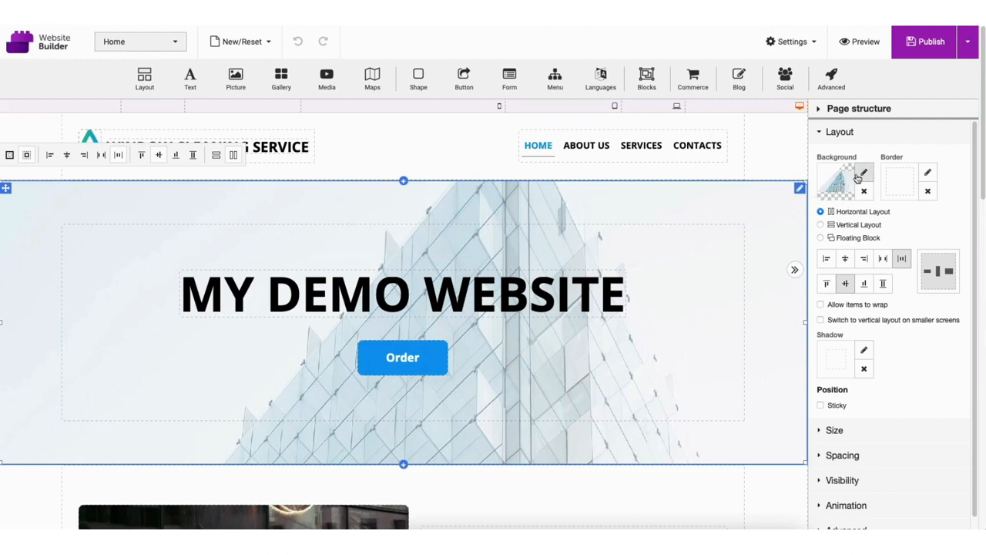
left_click(864, 174)
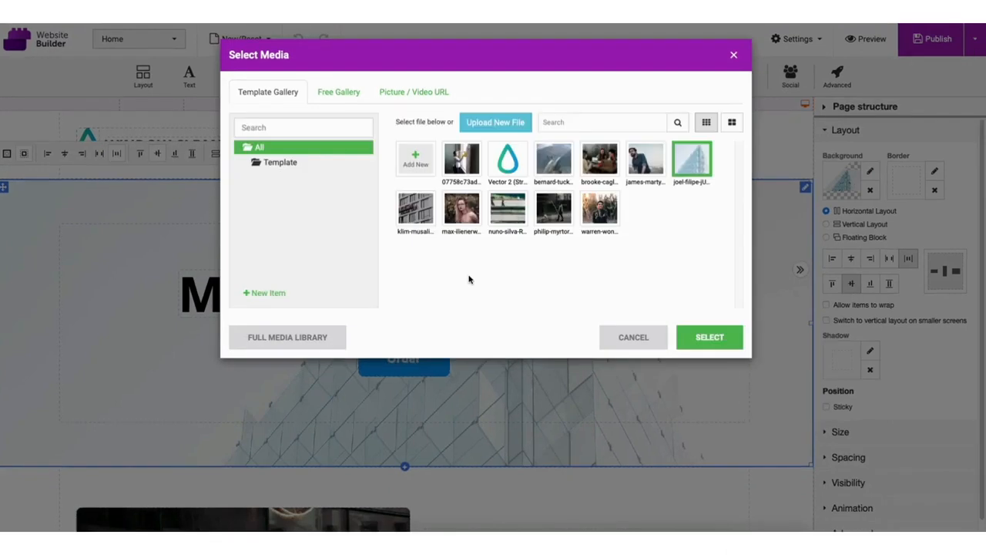
left_click(497, 122)
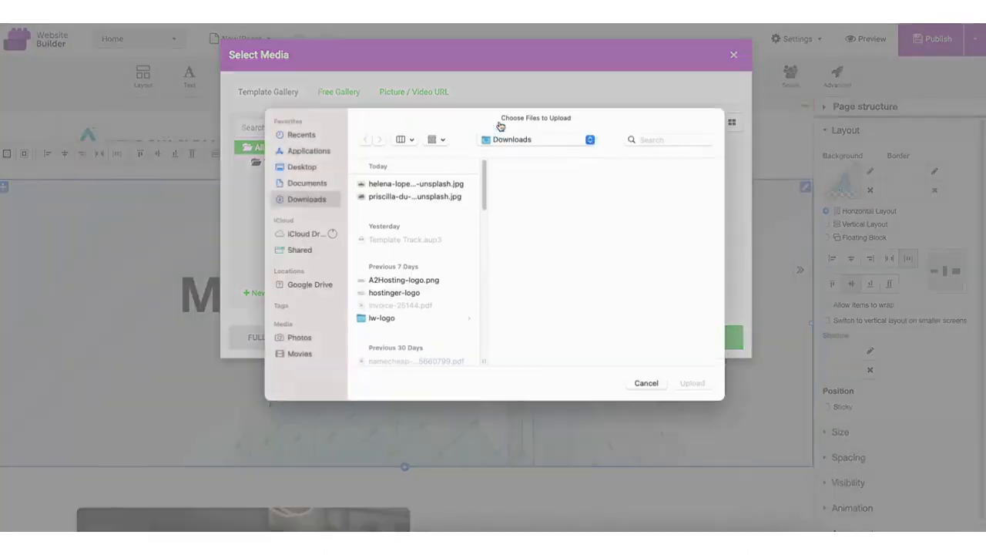
left_click(645, 384)
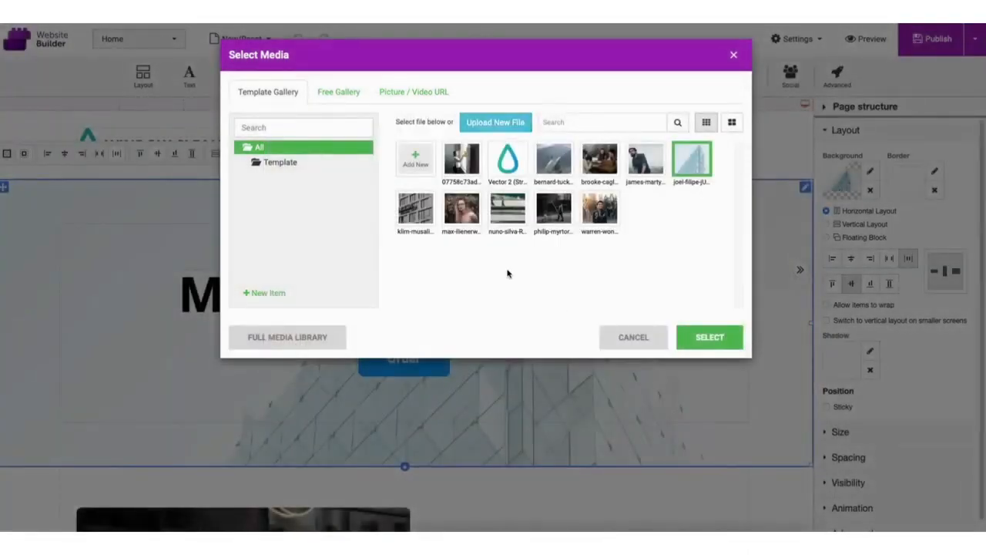
Step: Search the Free Gallery for "business" and pick the third picture in the first row
left_click(346, 94)
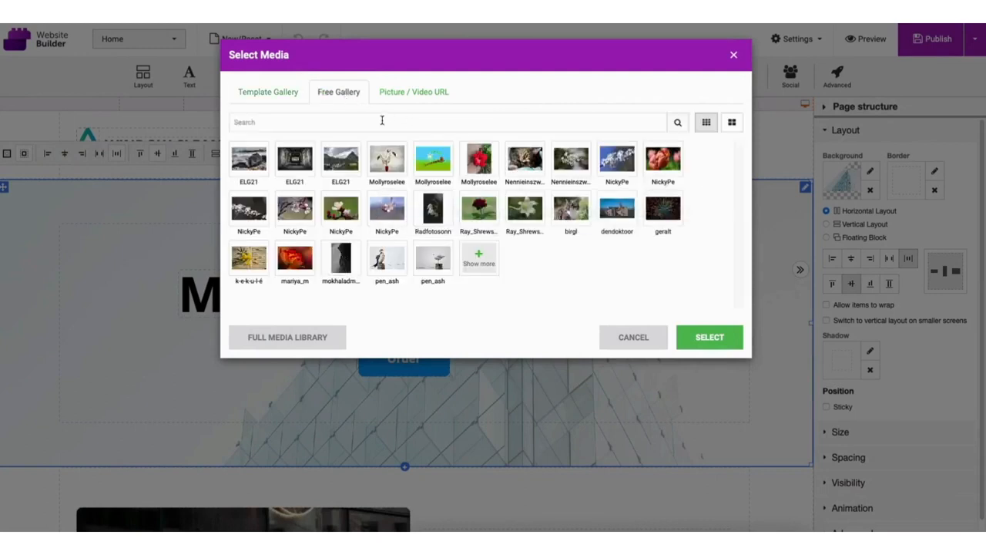
left_click(381, 121)
type("bu")
key("Return")
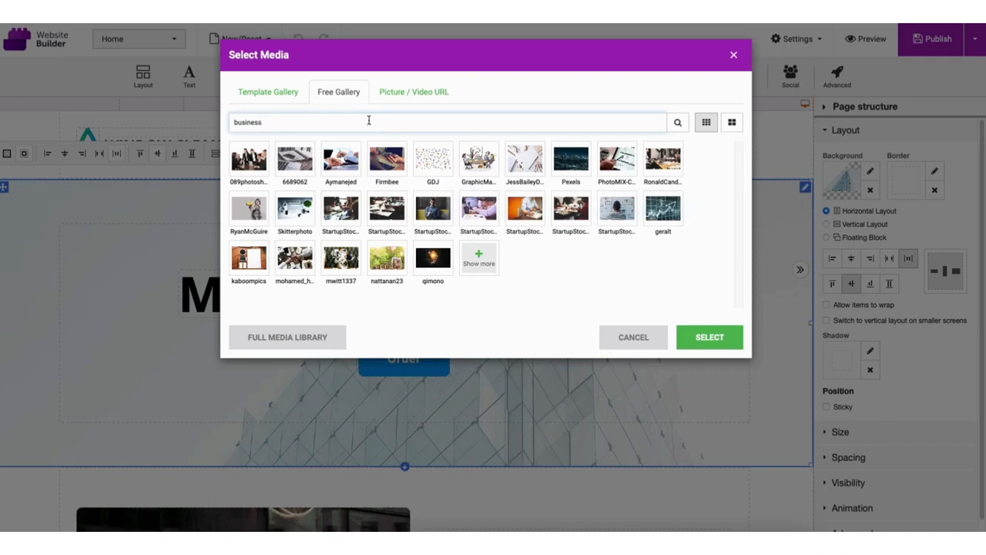
left_click(346, 164)
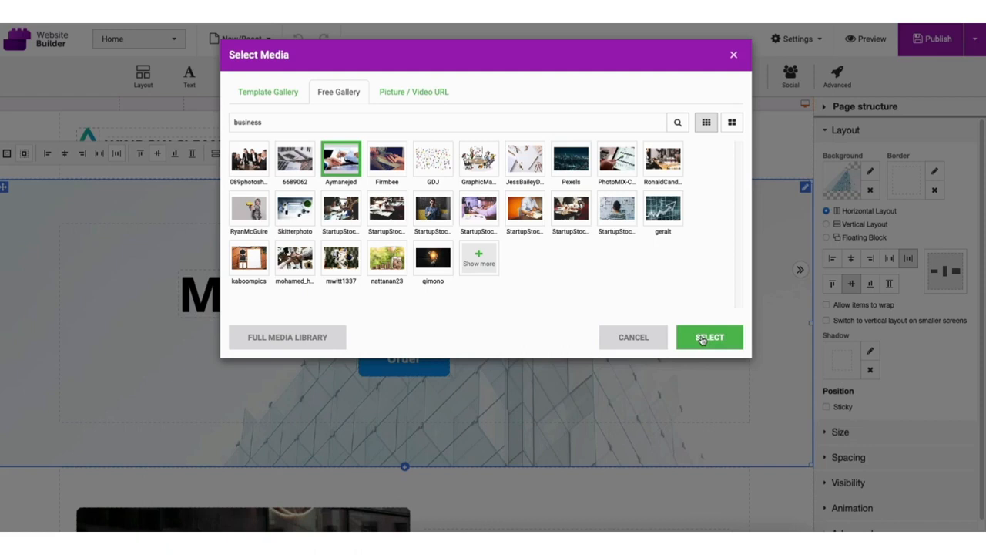
Step: Look at the Image and Video options for adding media by URL, and view the full media library
left_click(410, 92)
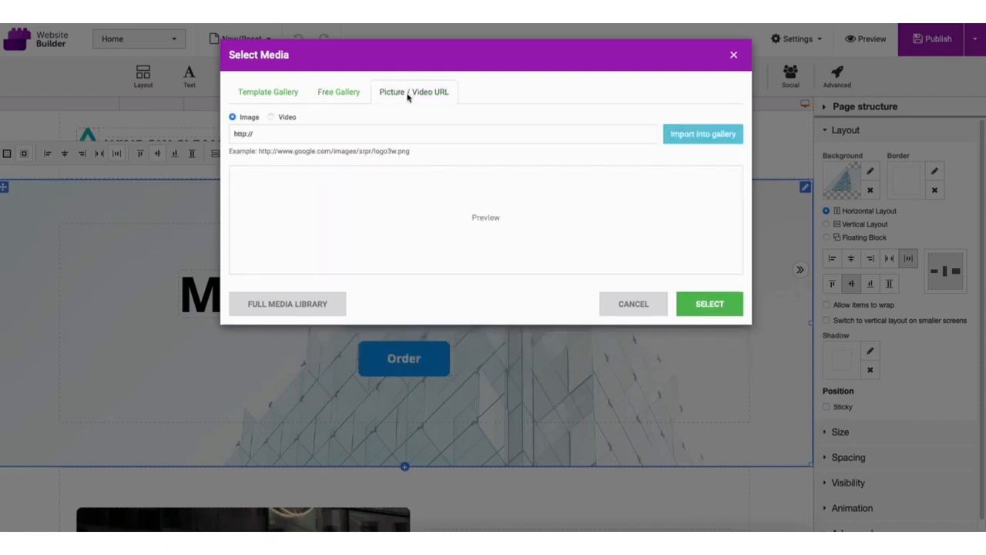
left_click(273, 119)
left_click(233, 117)
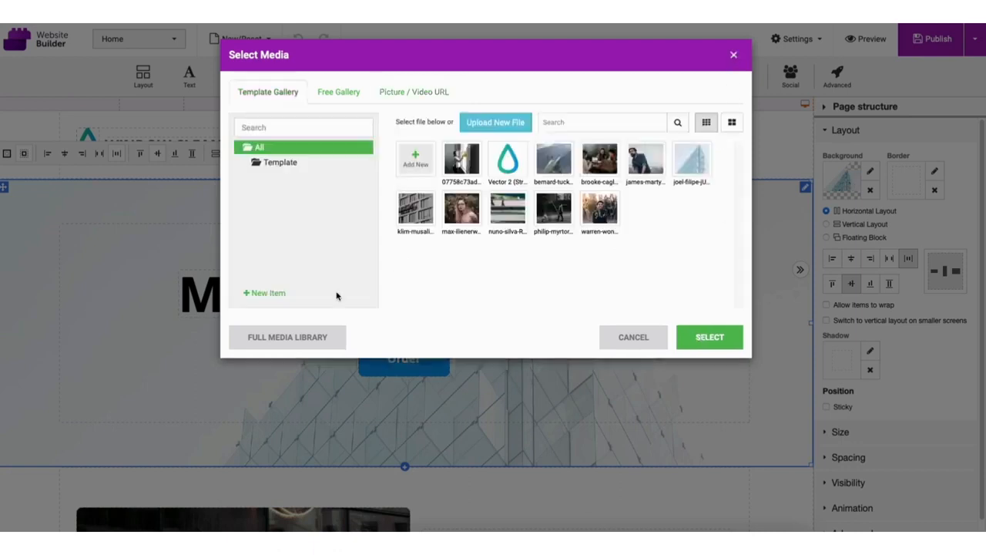
left_click(292, 339)
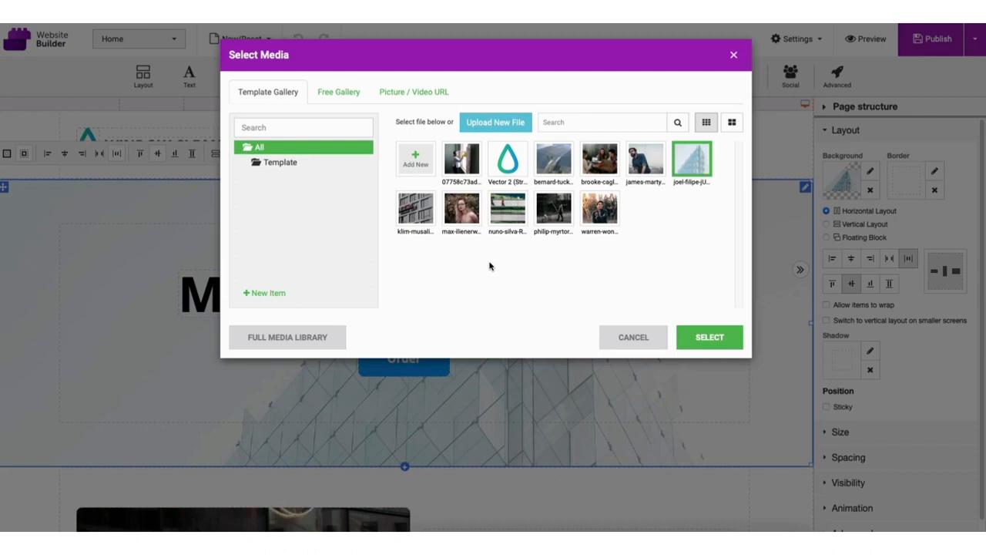
Step: Replace the heading section's background with the template gallery picture of people laughing around laptops, and set its opacity to 83%
left_click(601, 159)
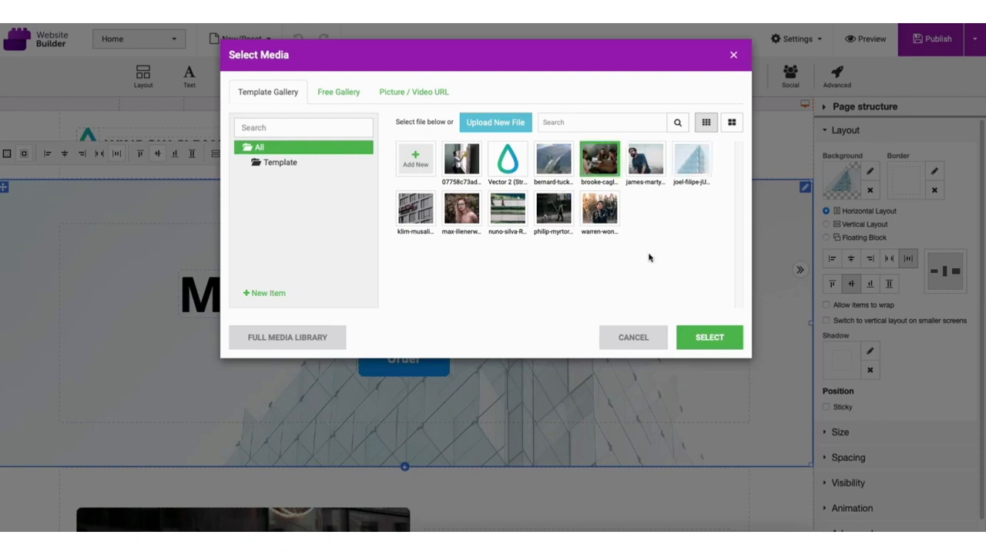
left_click(701, 339)
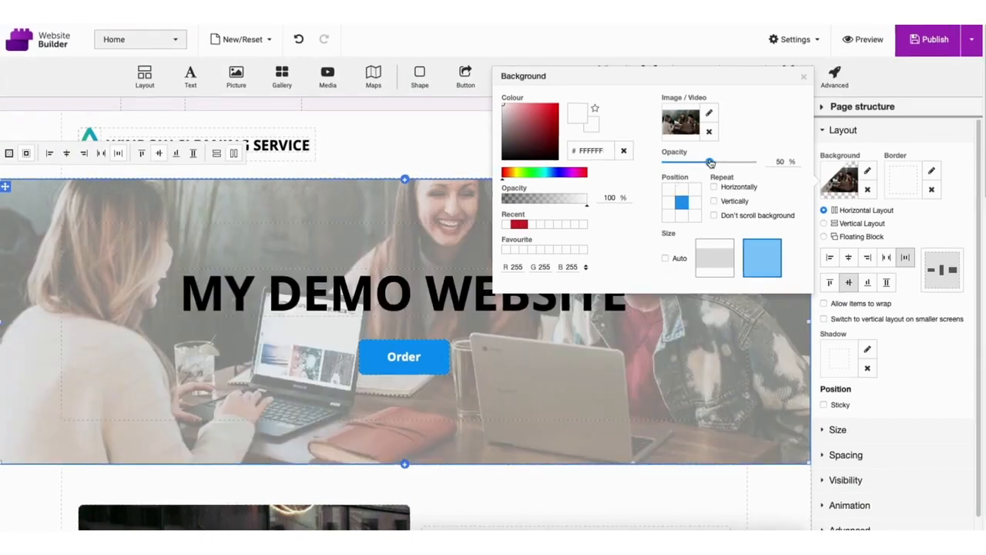
left_click_drag(710, 163, 739, 169)
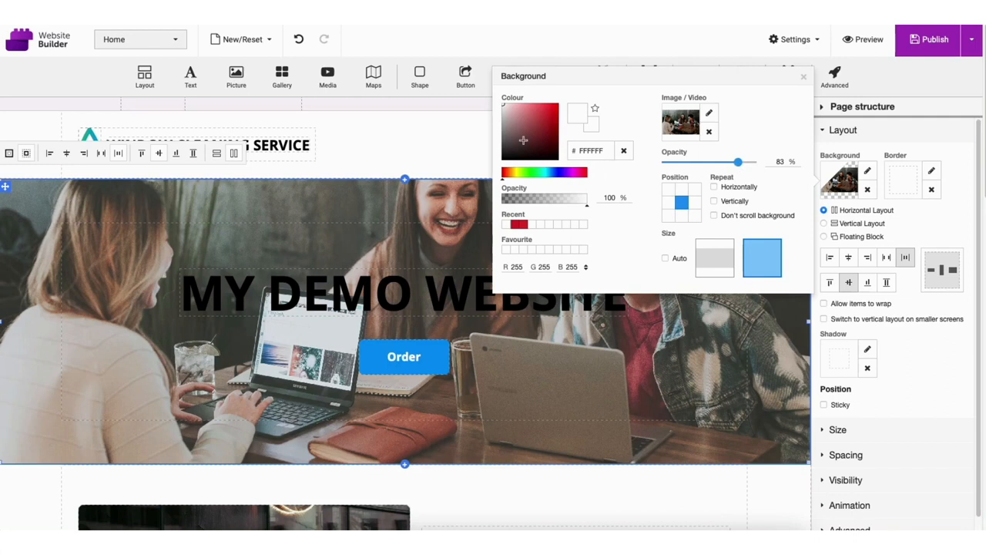
Step: Try red ED1F1F and blue 1A56B4 as the colour behind the background picture, adjusting the picture's opacity to 77%
left_click(551, 108)
mouse_move(738, 162)
left_mouse_down()
mouse_move(714, 164)
mouse_move(737, 169)
left_mouse_up()
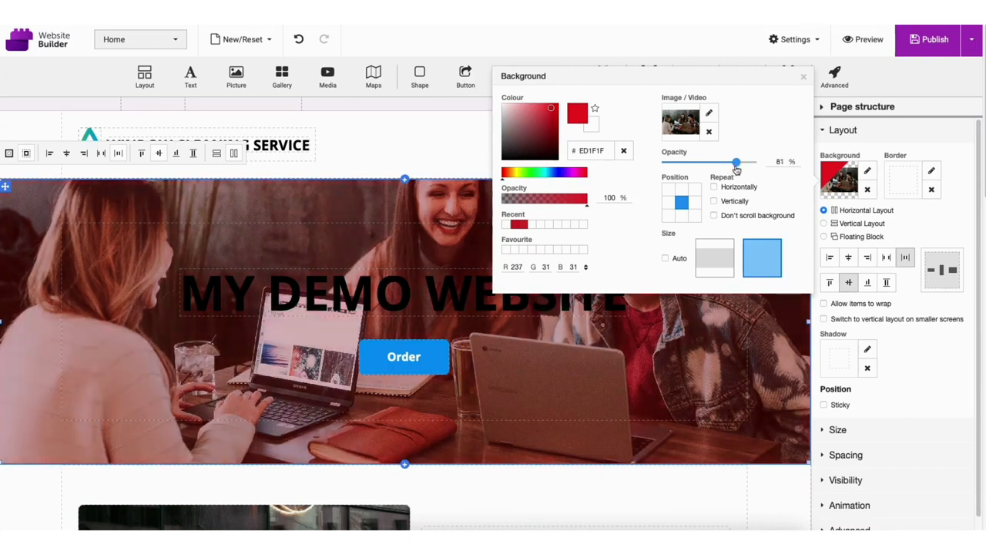
left_click(554, 175)
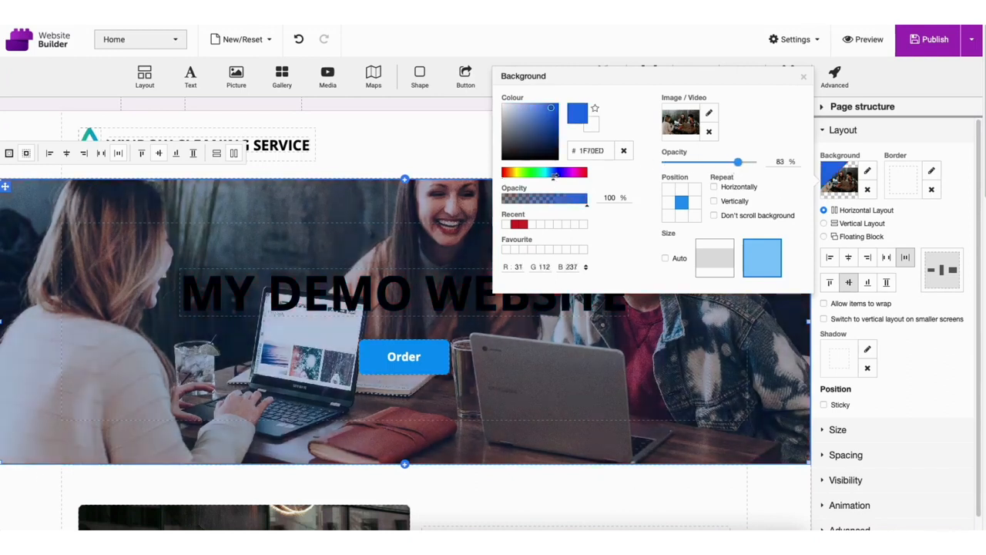
left_click(549, 120)
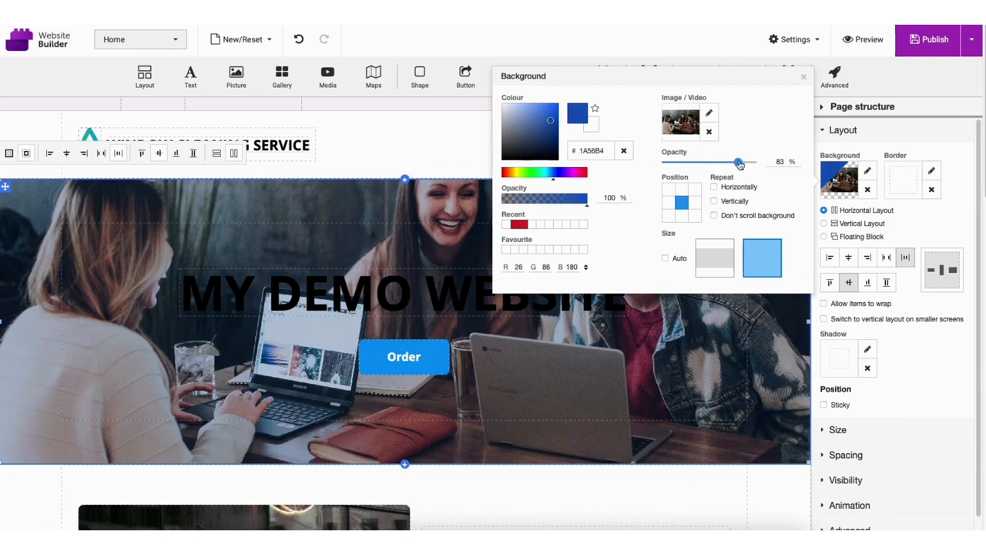
mouse_move(738, 165)
left_mouse_down()
mouse_move(713, 166)
mouse_move(732, 165)
left_mouse_up()
Step: Set the heading section's background colour to near-black 131415 and lower the picture's opacity slightly to darken it
left_click(506, 155)
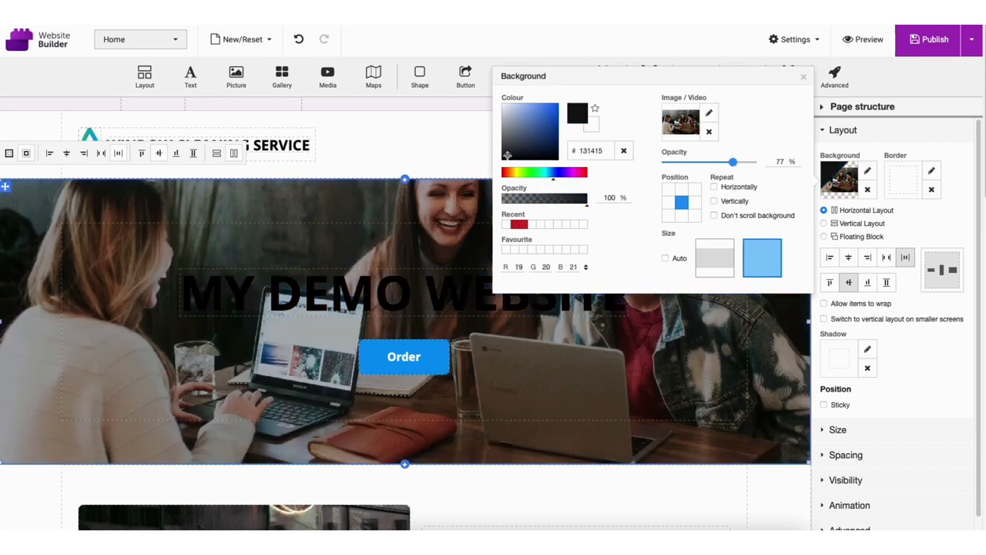
mouse_move(732, 165)
left_mouse_down()
mouse_move(715, 166)
mouse_move(726, 167)
left_mouse_up()
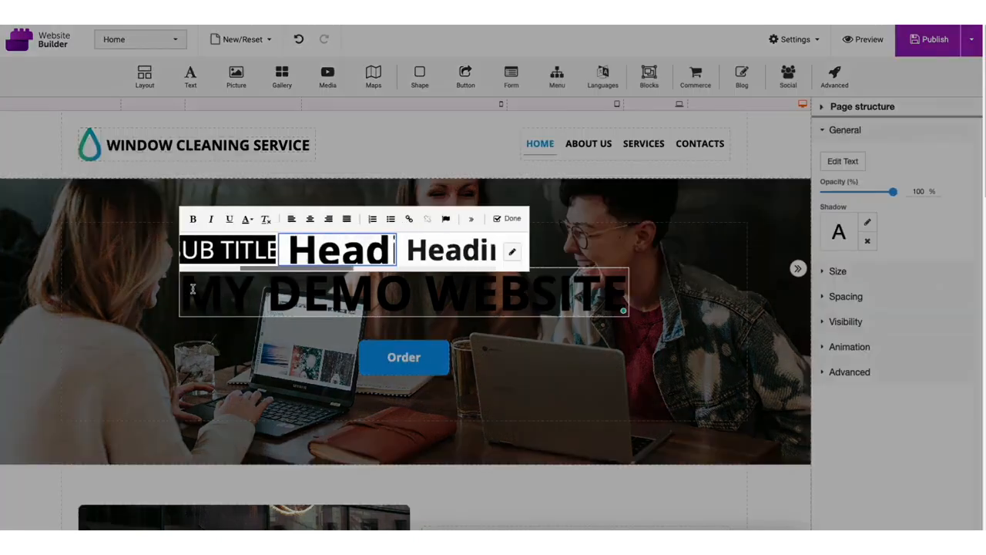
Step: Change the text colour of the whole "MY DEMO WEBSITE" heading to white FFFFFF and finish editing the text
left_click_drag(192, 289, 626, 291)
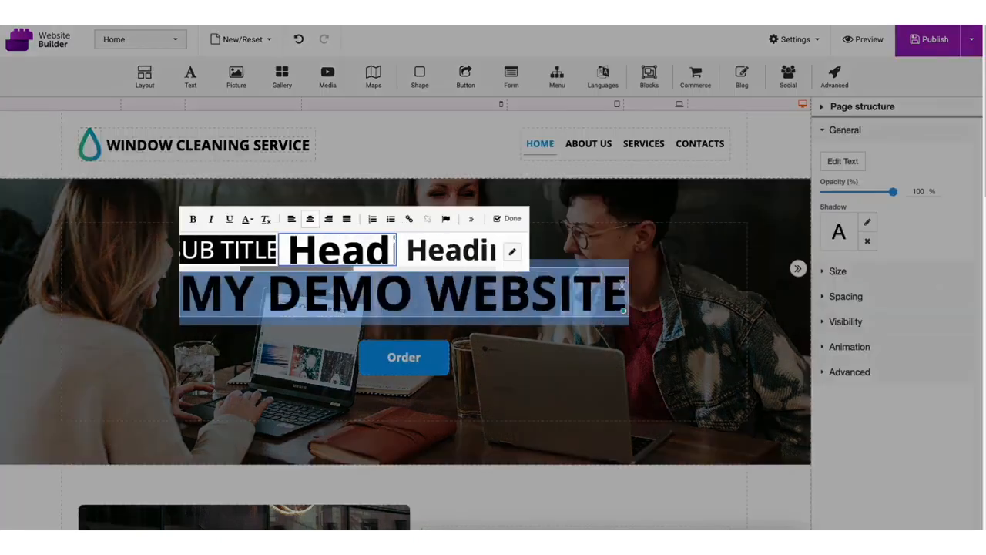
left_click(249, 220)
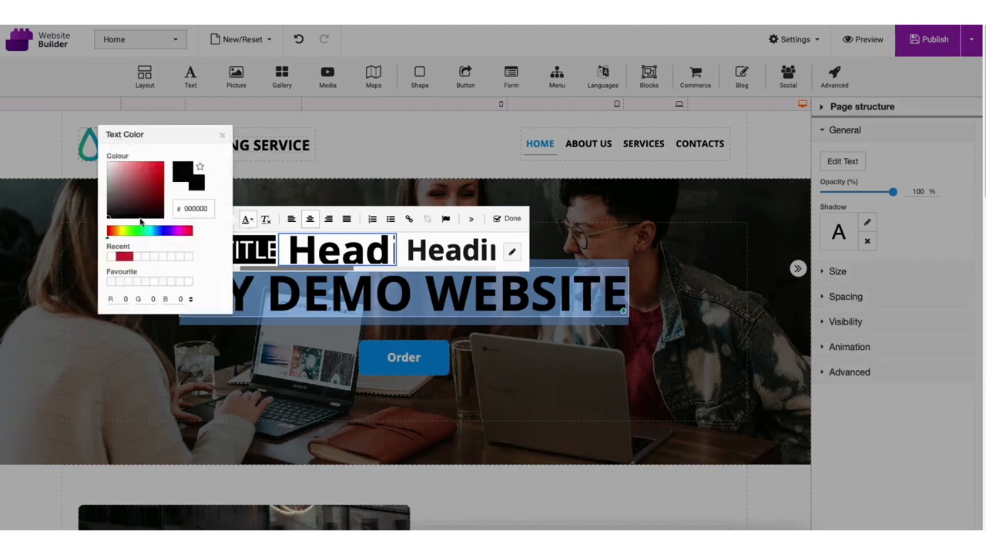
left_click(112, 258)
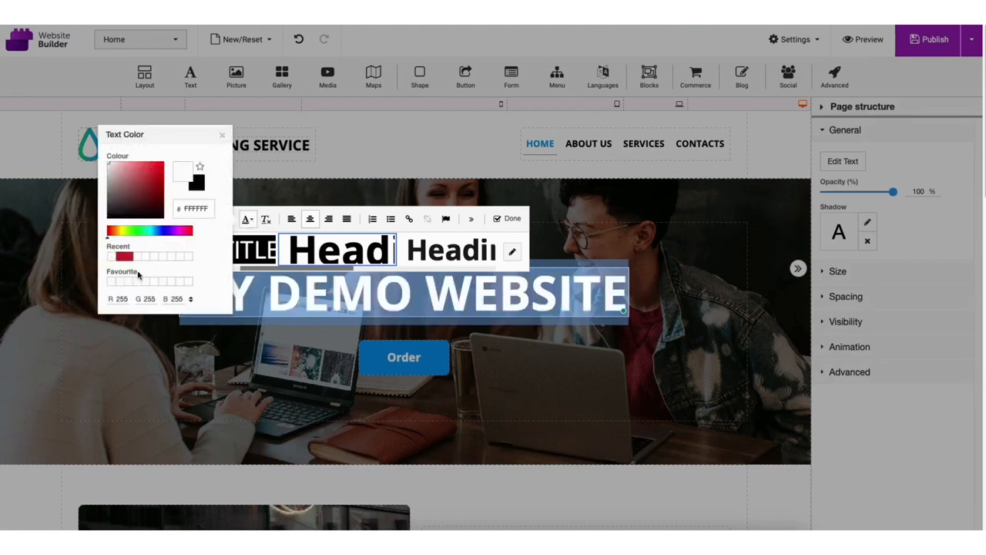
left_click(208, 389)
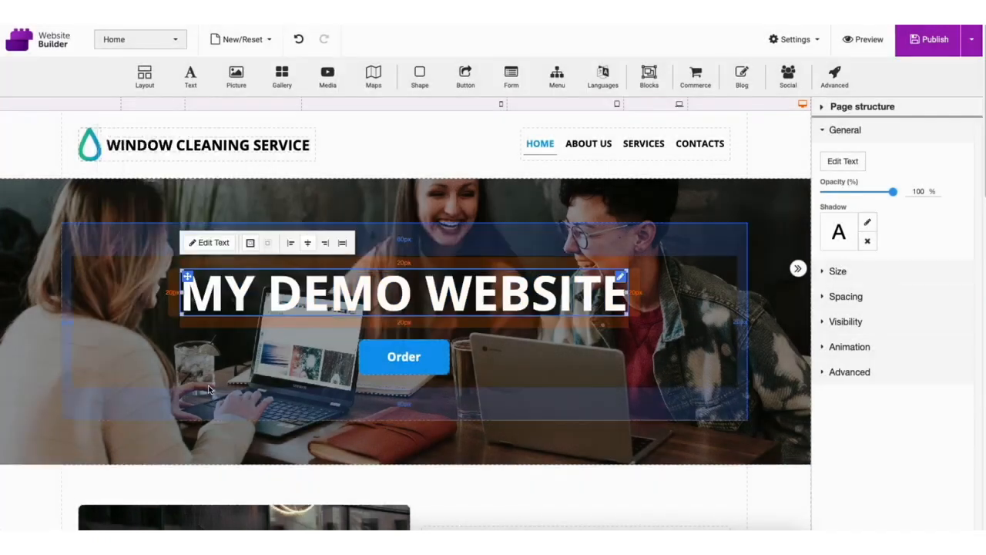
left_click(208, 389)
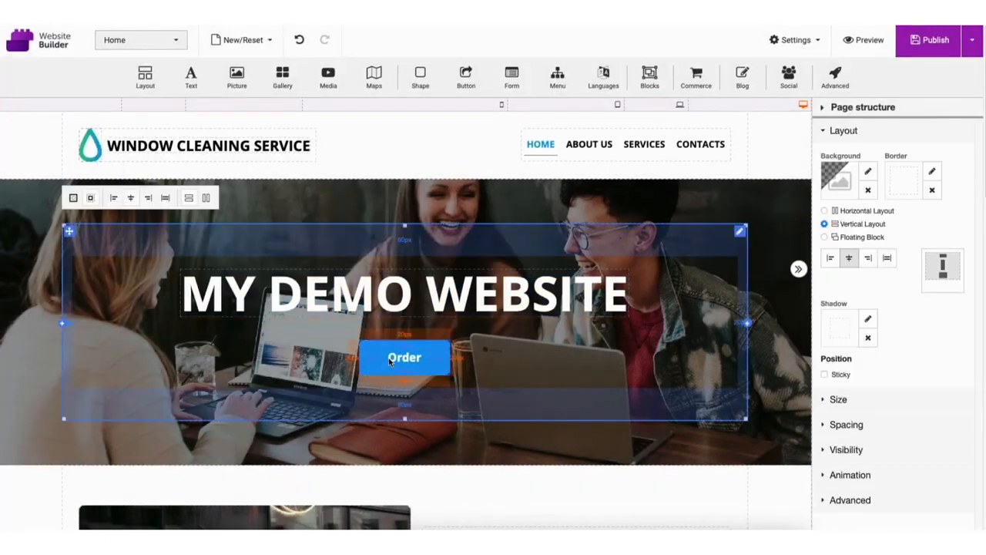
Step: Change the text of the button below the main heading to "About Us"
left_click(386, 362)
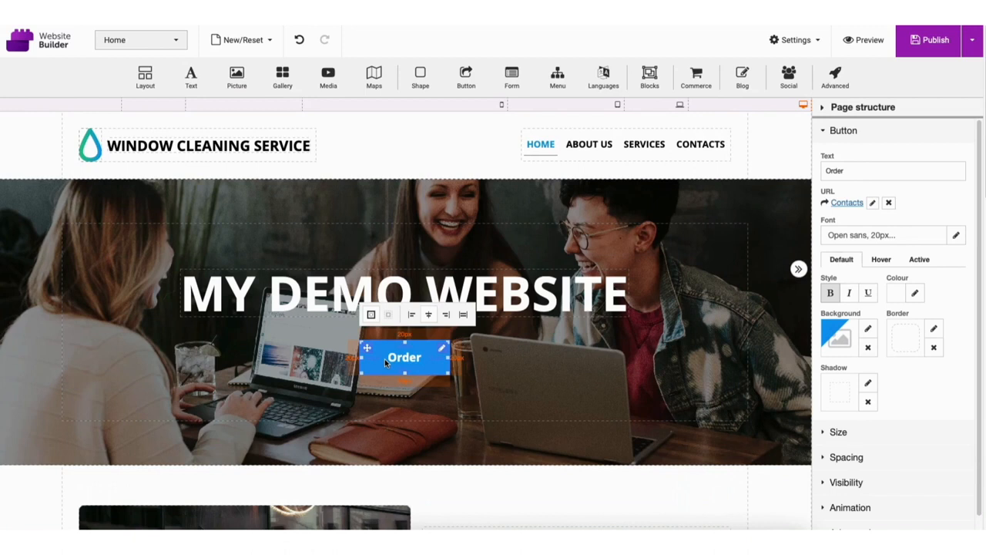
double_click(834, 171)
type("About Us")
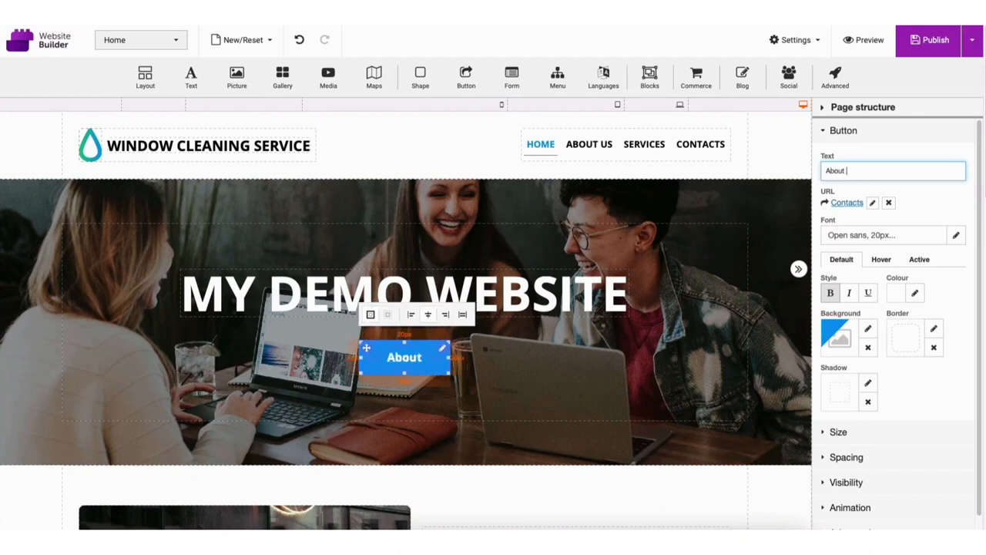
Step: Look at the website page and web address choices in the About Us button's link properties without changing the link
left_click(873, 204)
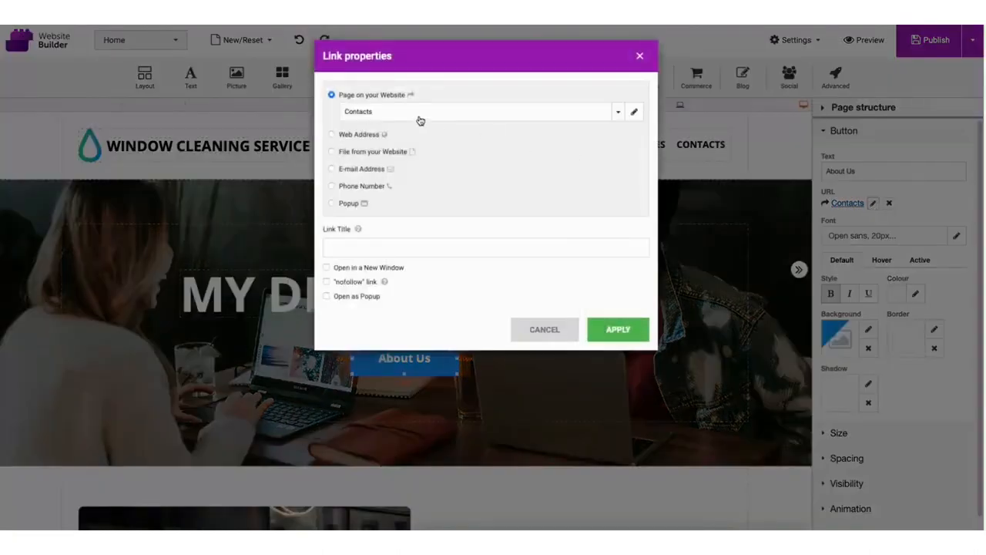
left_click(383, 114)
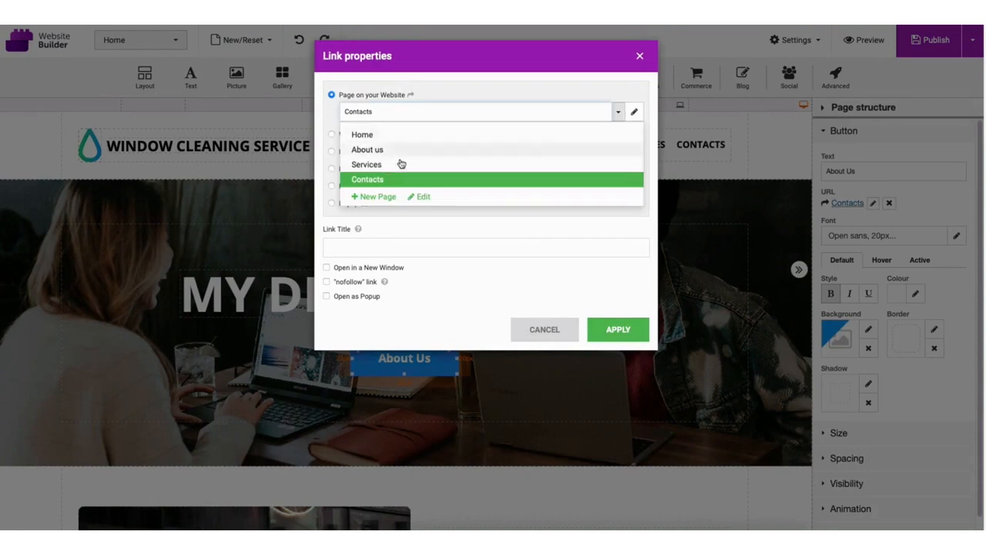
left_click(417, 227)
left_click(332, 135)
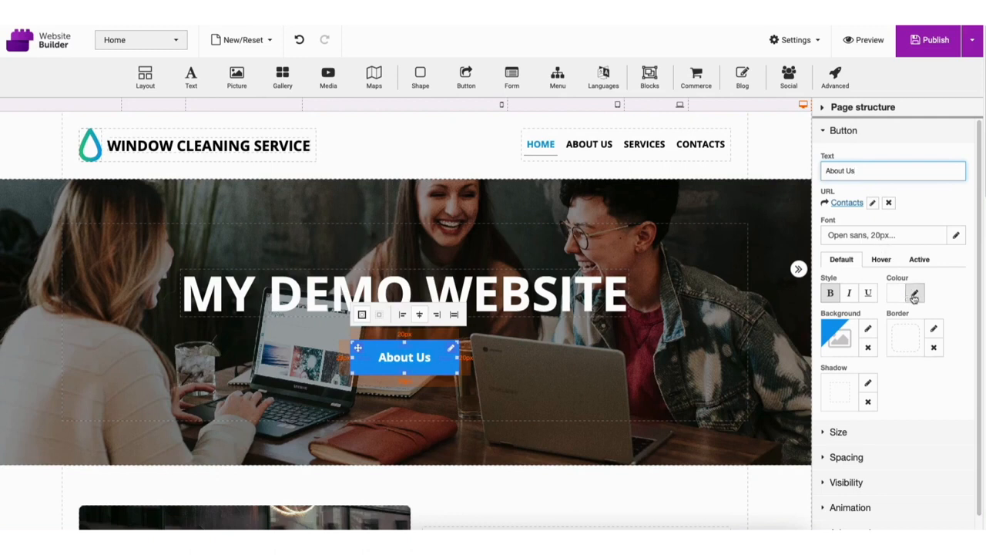
Step: Set the About Us button's default background colour to red F51F01 and check its hover settings and sizing
left_click(867, 331)
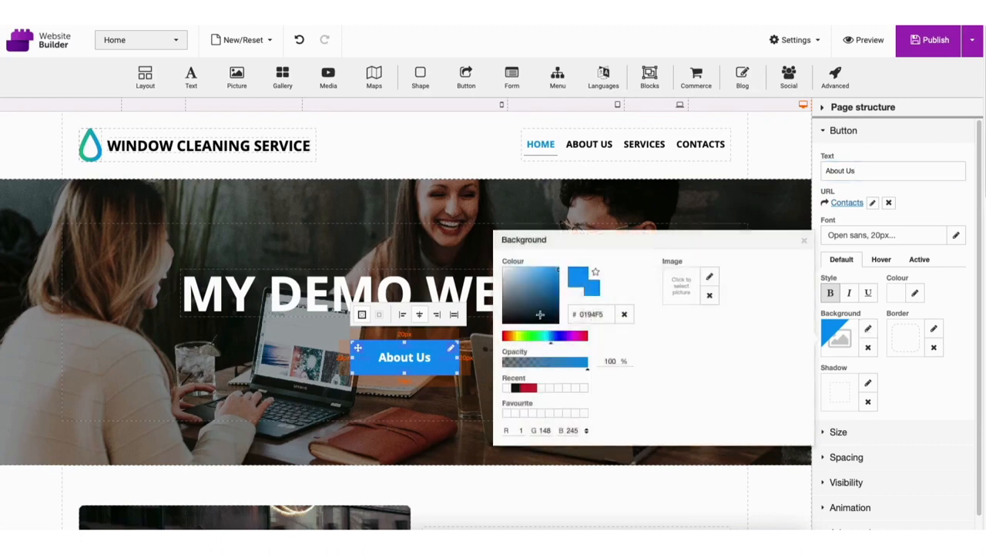
left_click(505, 335)
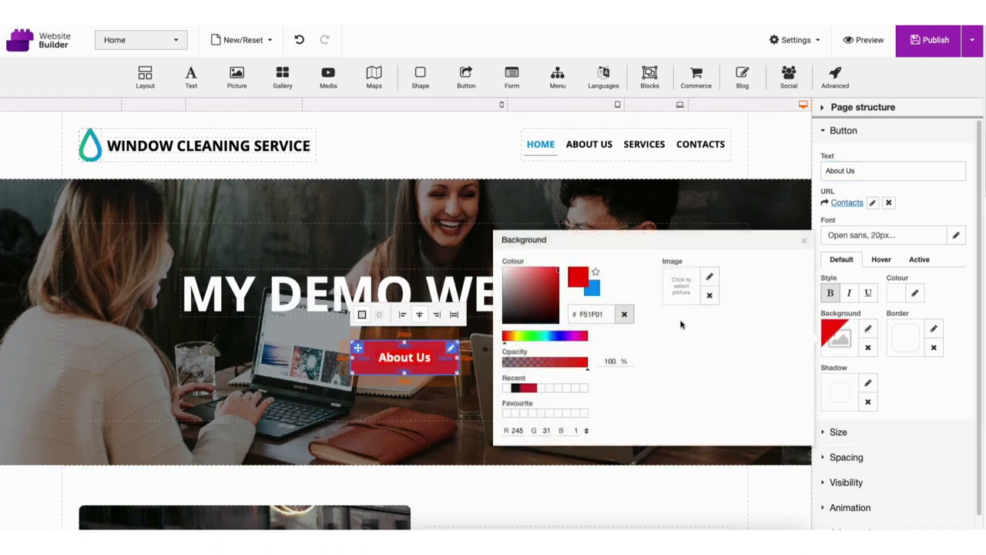
left_click(880, 260)
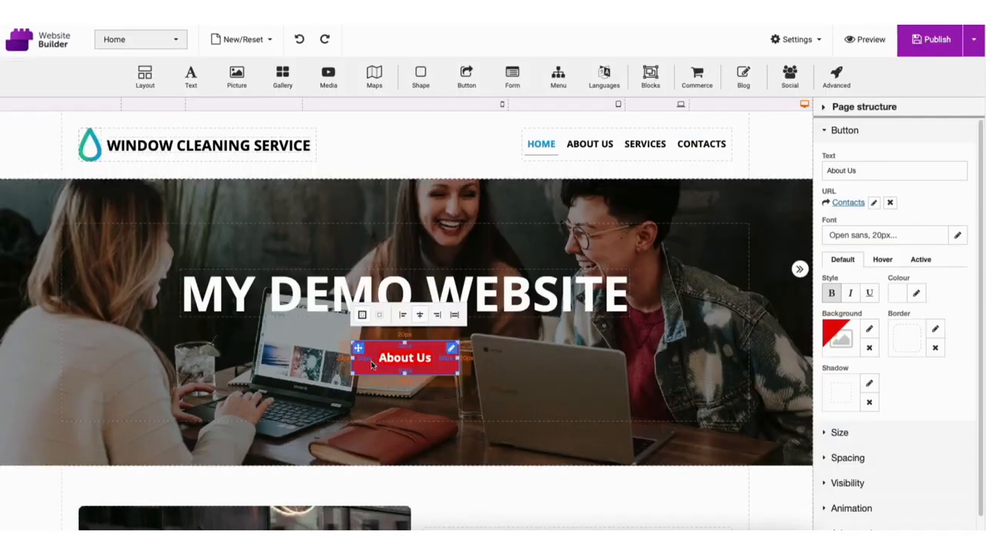
mouse_move(351, 373)
left_mouse_down()
mouse_move(343, 377)
mouse_move(362, 370)
mouse_move(350, 359)
left_mouse_up()
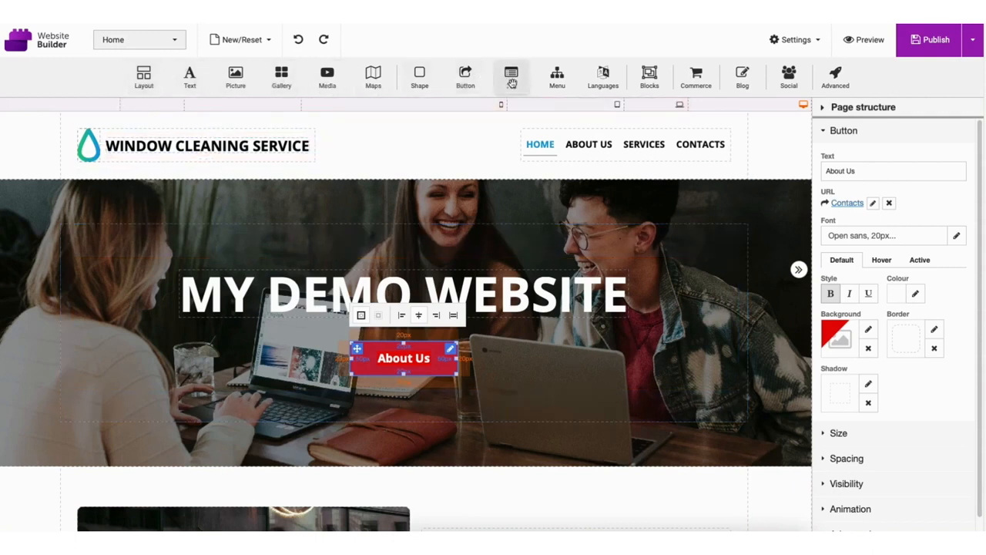
Step: Insert a layout with two side-by-side columns between the business story section and the "What we do?" section
left_click(144, 77)
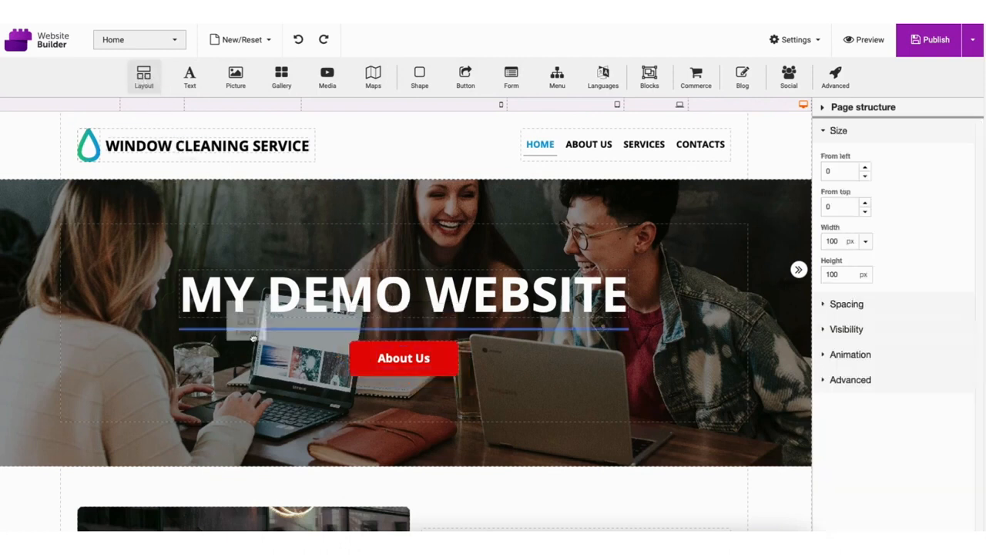
scroll(407, 321, "down", 6)
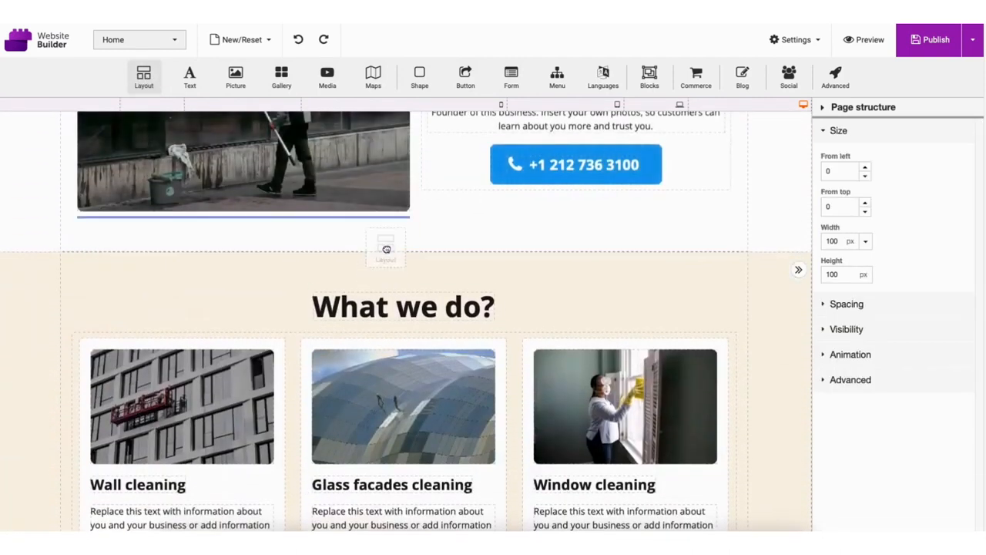
left_click(386, 250)
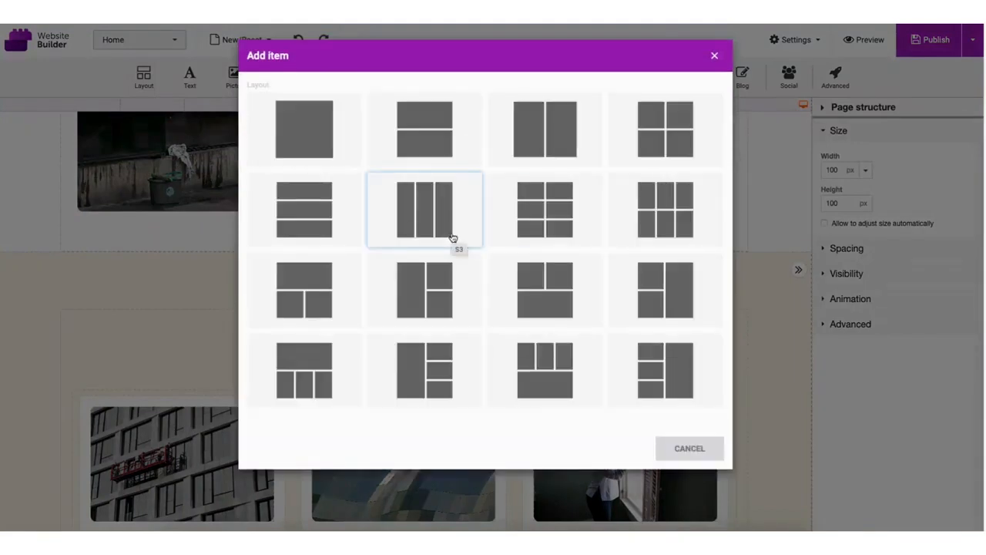
left_click(543, 141)
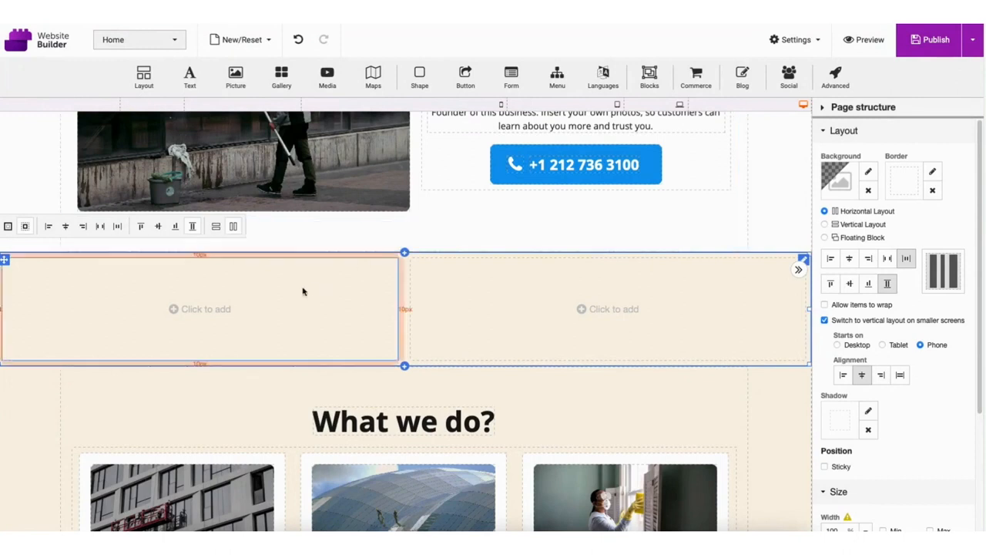
Step: Add a plain rectangular picture to the new layout's left column, using the template gallery photo of people beside bookshelves
left_click(225, 311)
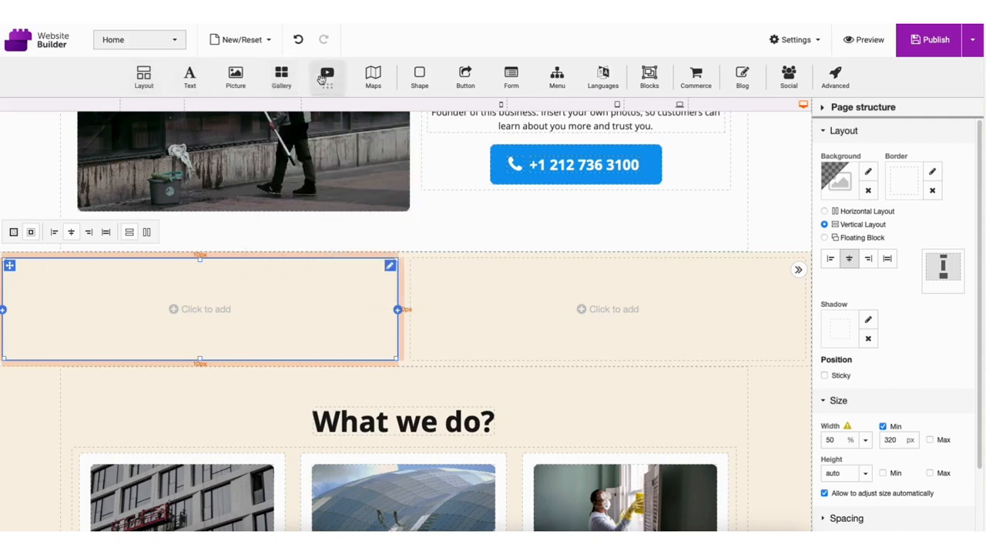
scroll(246, 257, "up", 1)
left_click(189, 347)
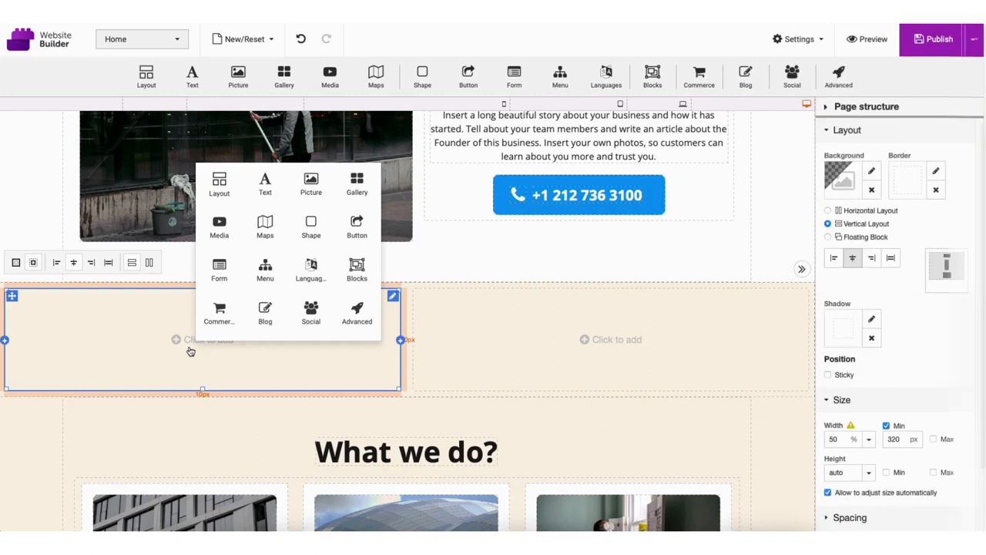
left_click(312, 189)
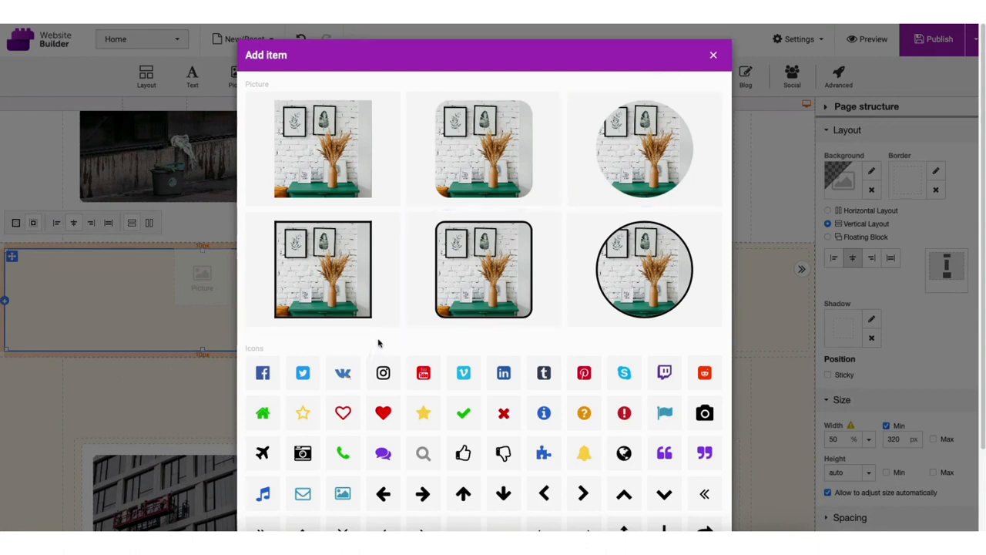
left_click(324, 150)
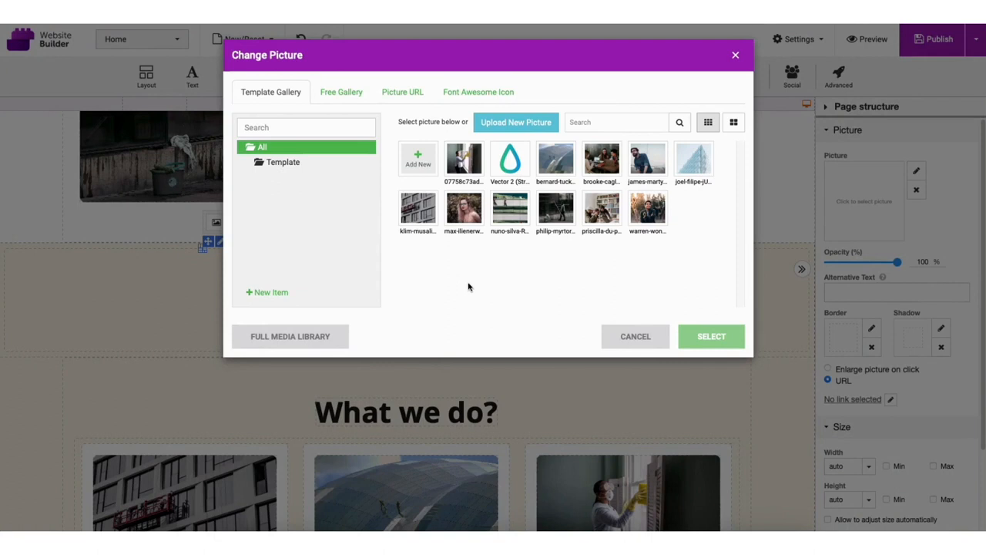
left_click(602, 209)
left_click(711, 337)
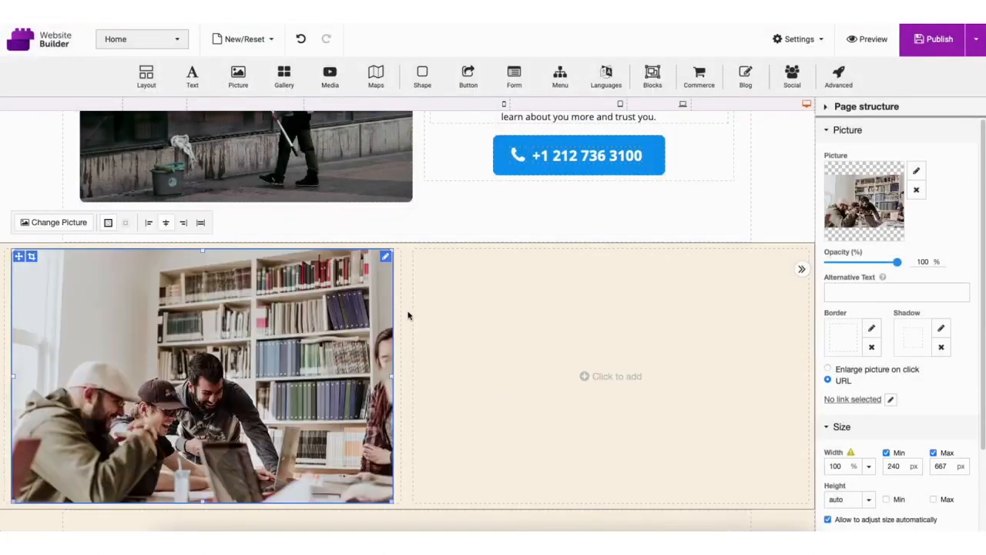
Step: Add a Heading 2 text element in the first style to the new layout's empty right column
scroll(408, 315, "down", 2)
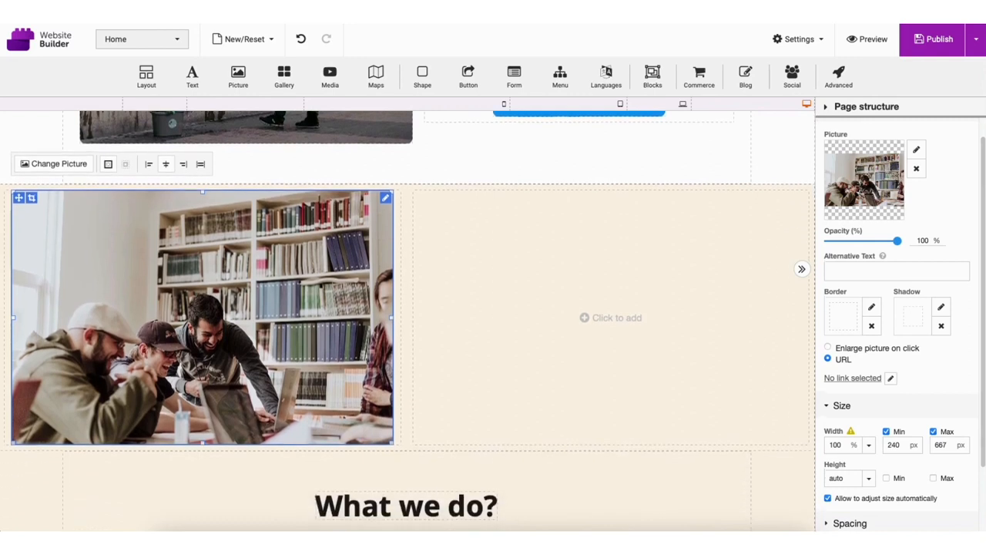
left_click(599, 305)
left_click(599, 305)
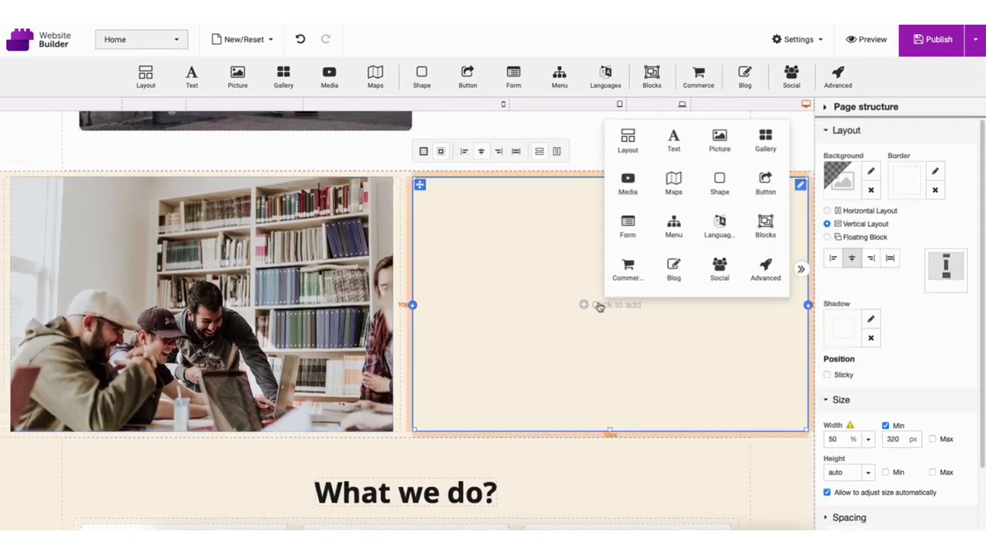
left_click(673, 141)
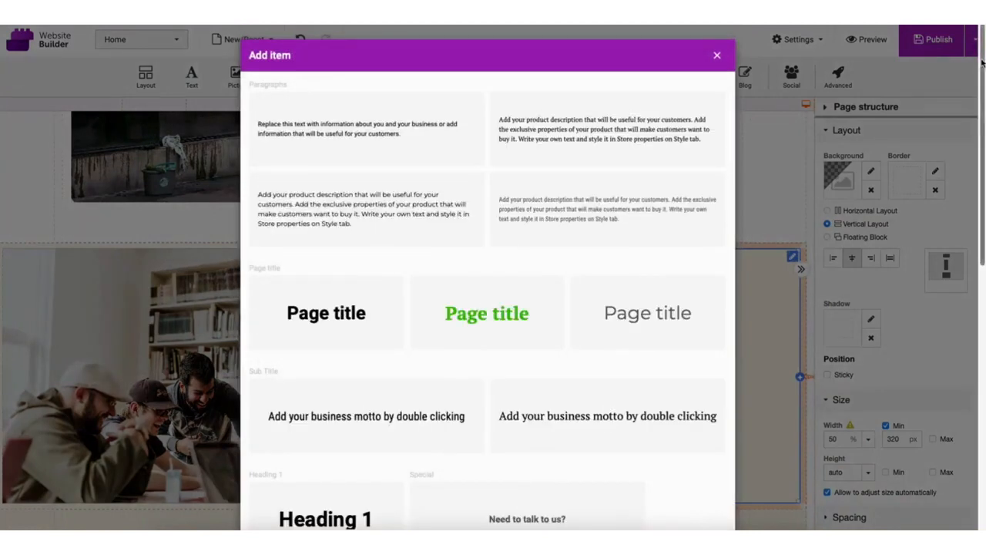
scroll(977, 125, "down", 2)
scroll(977, 125, "down", 3)
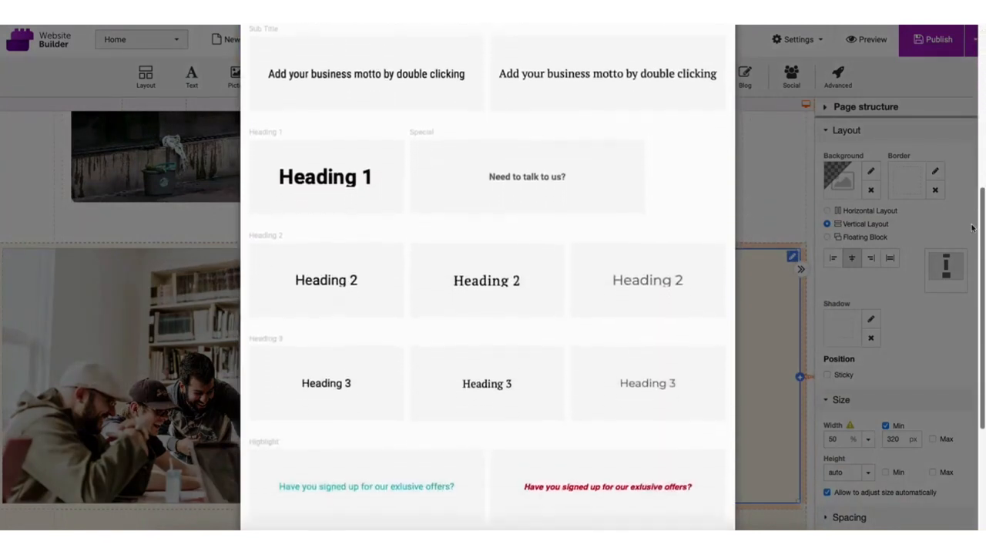
left_click(334, 286)
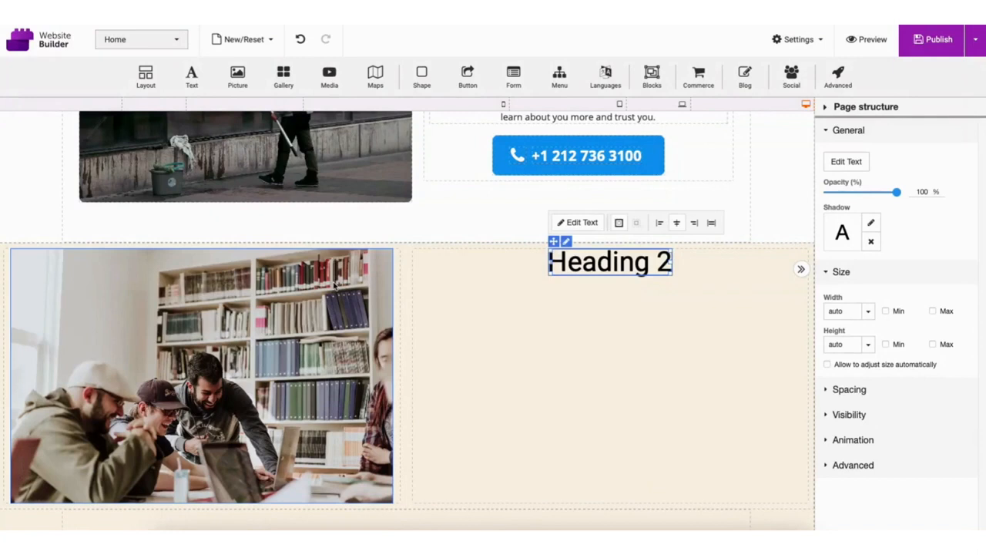
Step: Replace the right column's heading text with ABOUT US and make it bold
double_click(595, 265)
left_click_drag(548, 309, 670, 314)
type("ABOUT US")
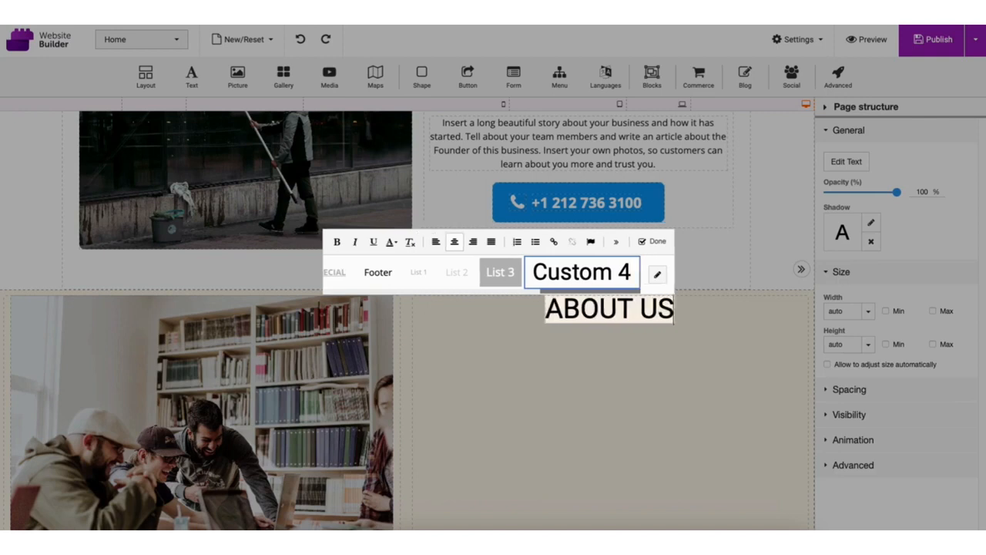
key("ctrl+a")
left_click(336, 242)
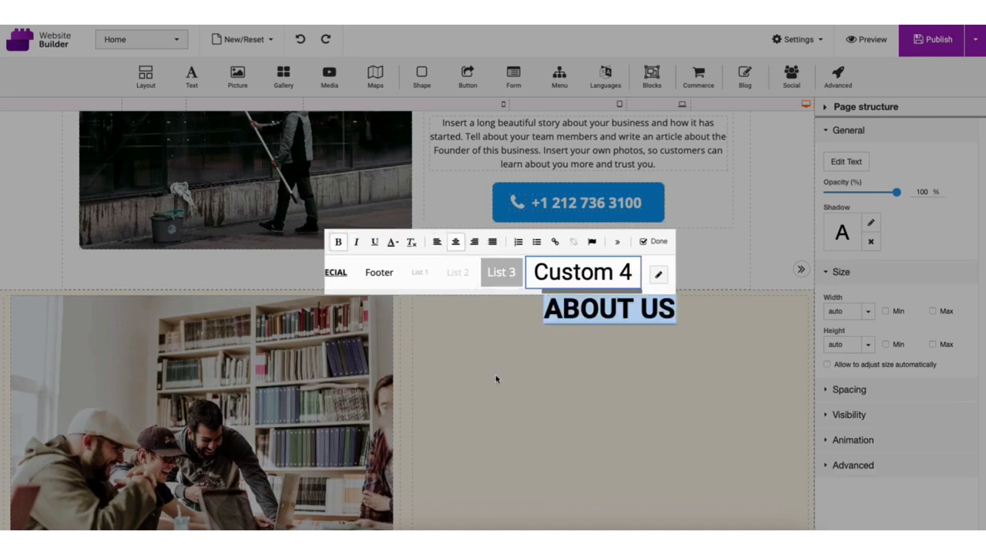
left_click(496, 378)
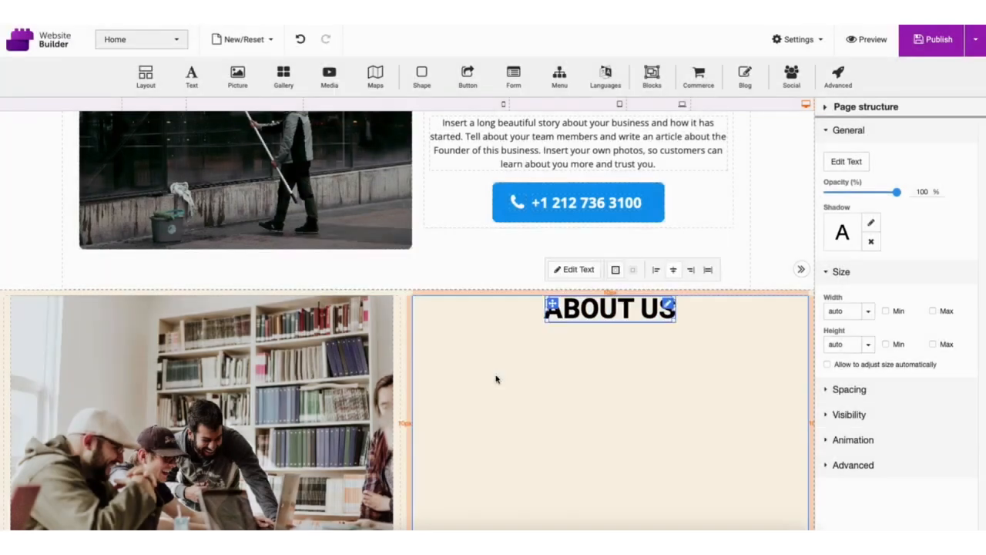
Step: Move the ABOUT US heading down to leave about 44 px of space above it in the right column
scroll(590, 287, "down", 2)
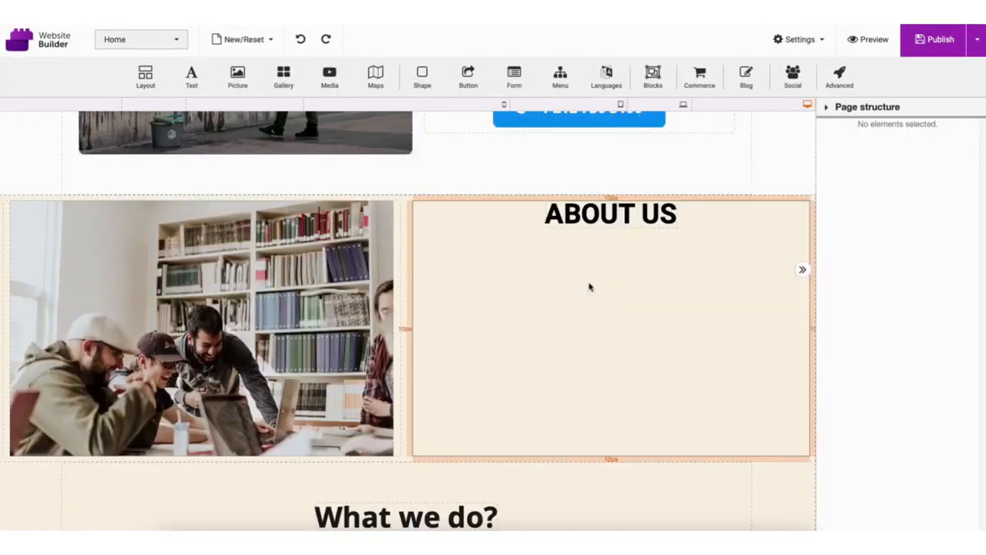
left_click(599, 218)
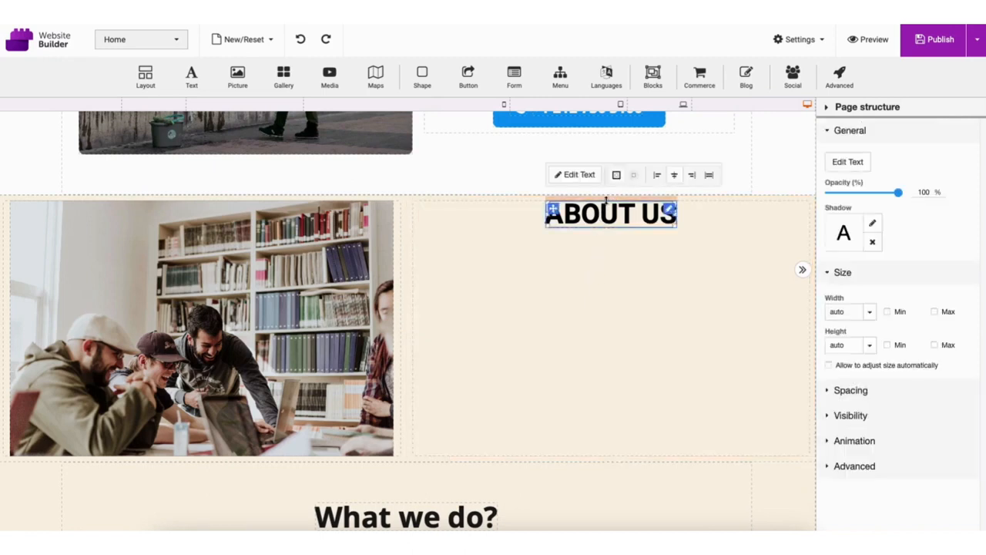
left_click_drag(606, 199, 612, 185)
Step: Add a paragraph in the first text style below the ABOUT US heading, with about 56 px of space between them
left_click_drag(193, 73, 610, 310)
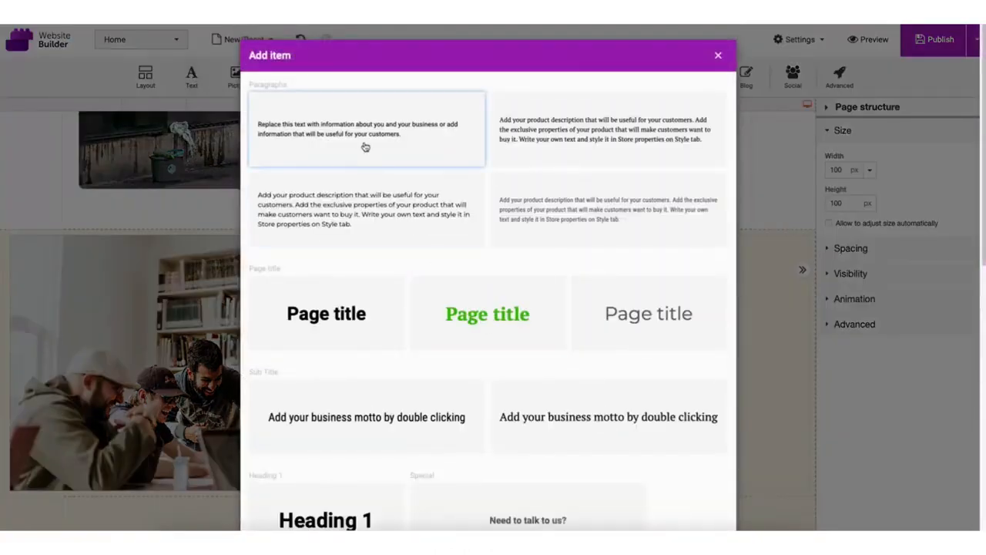
left_click(365, 147)
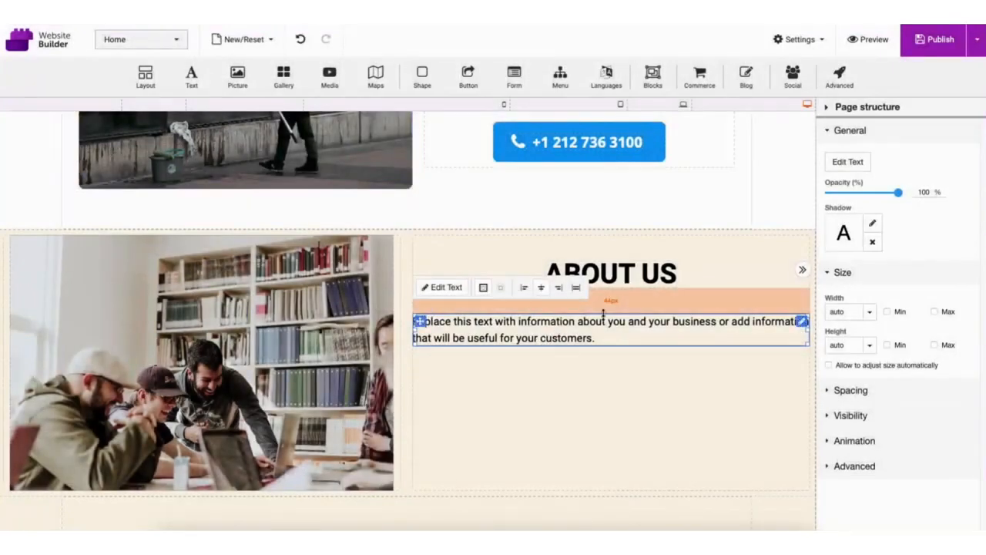
mouse_move(606, 311)
left_mouse_down()
mouse_move(606, 292)
mouse_move(615, 325)
mouse_move(612, 306)
left_mouse_up()
Step: Duplicate the placeholder paragraph below the ABOUT US heading, and remove the lower copy
right_click(541, 344)
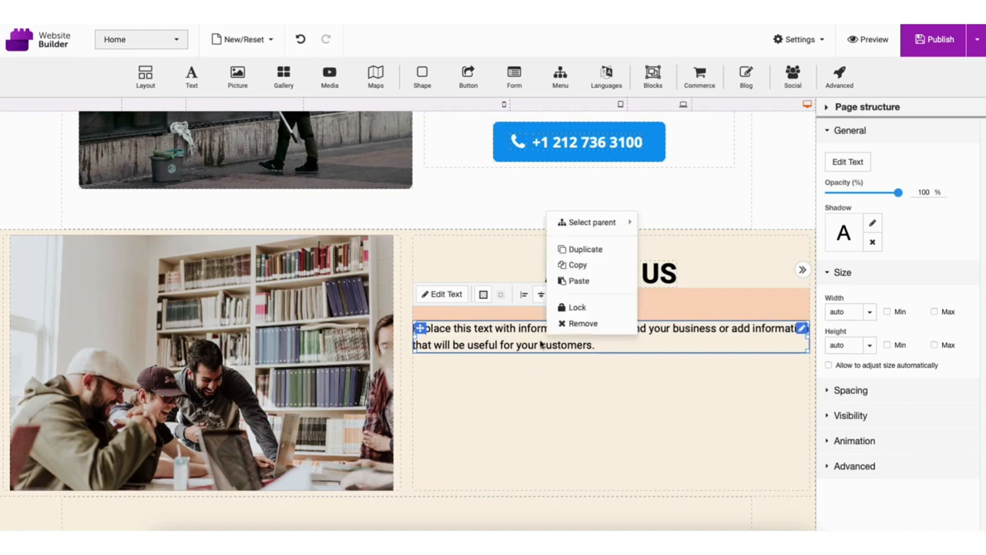
left_click(583, 249)
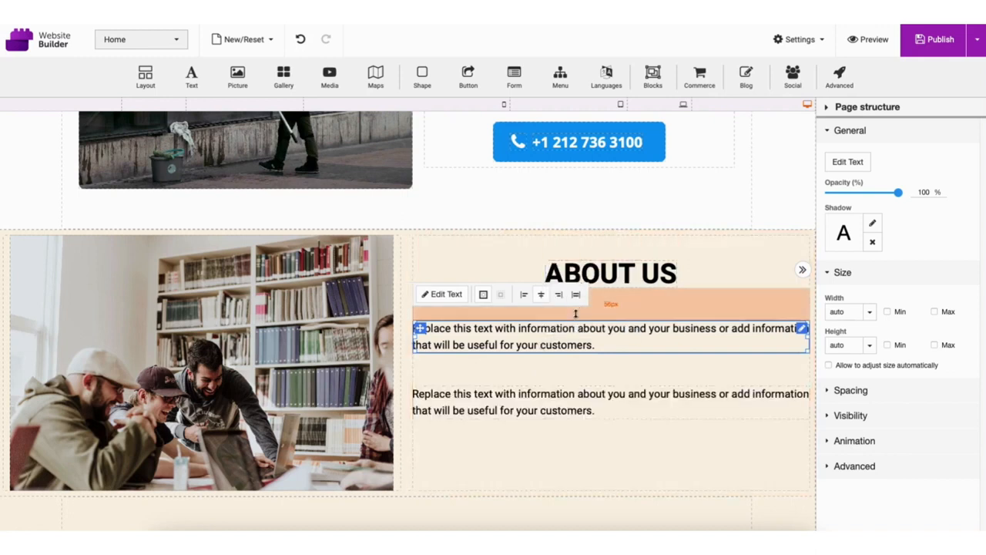
right_click(521, 408)
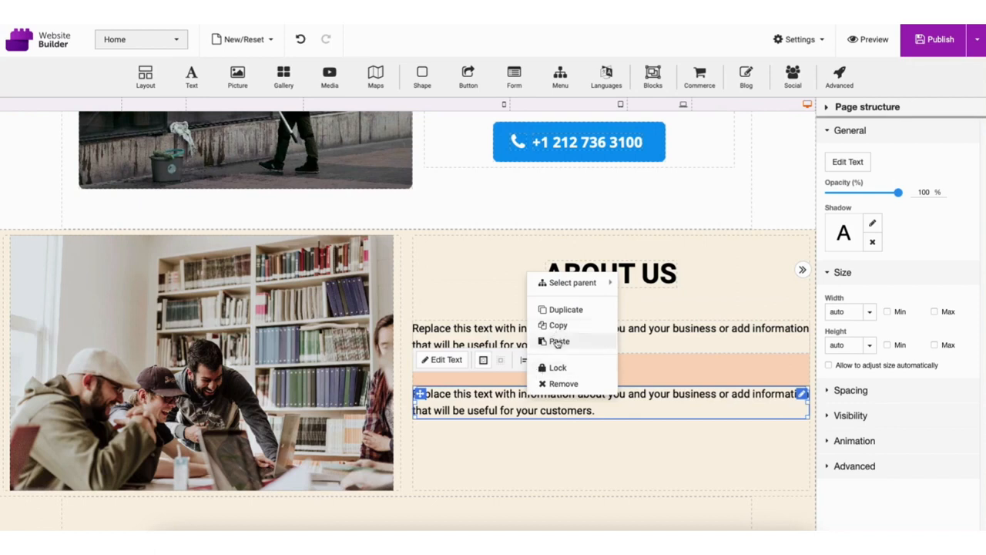
left_click(551, 383)
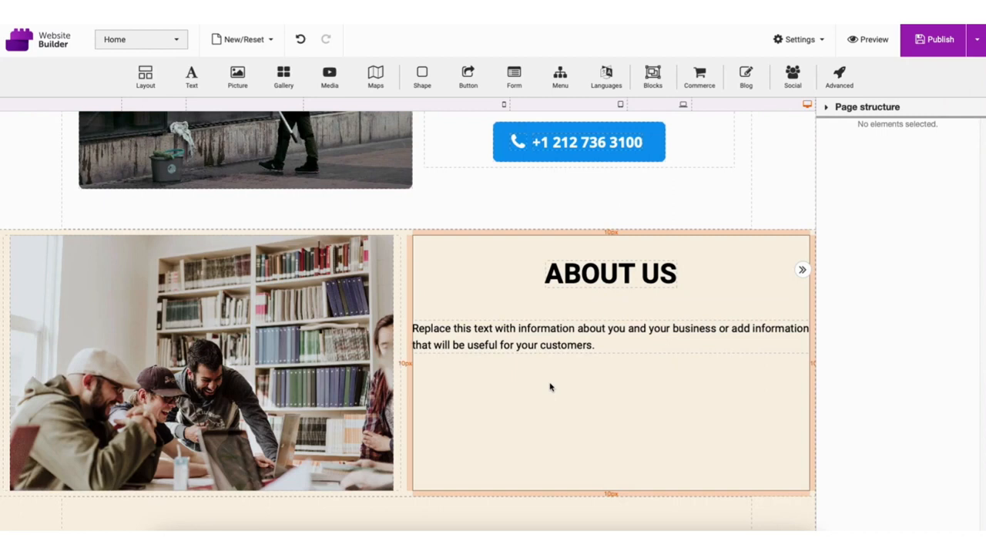
Step: Copy the ABOUT US heading and paste it below the "Glass facades cleaning" heading in the section above
left_click(577, 276)
right_click(577, 278)
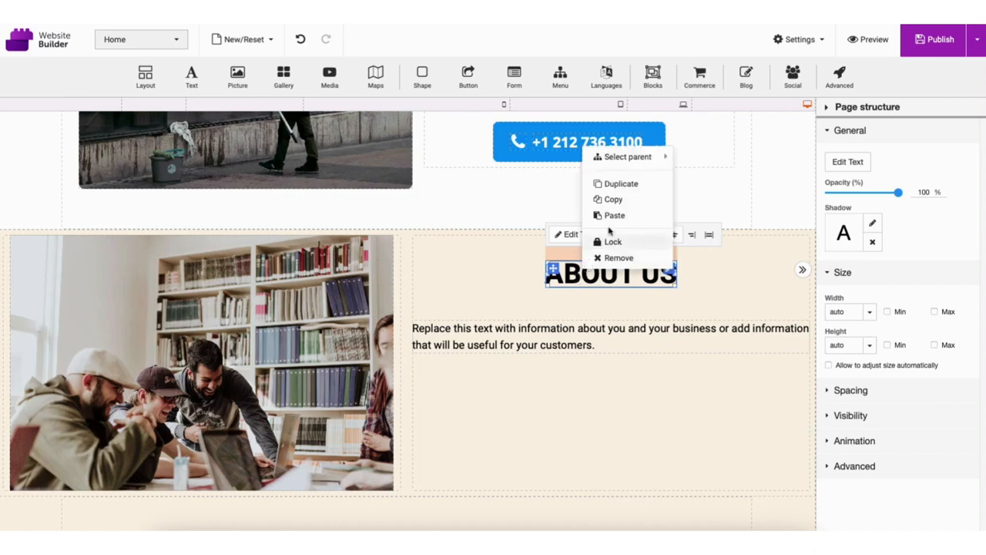
left_click(619, 202)
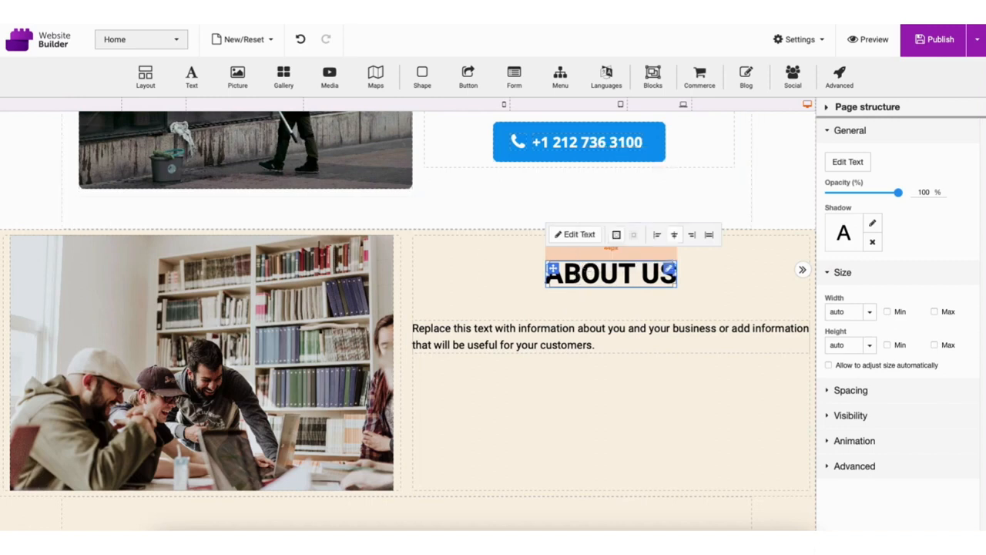
scroll(572, 254, "up", 3)
left_click(572, 255)
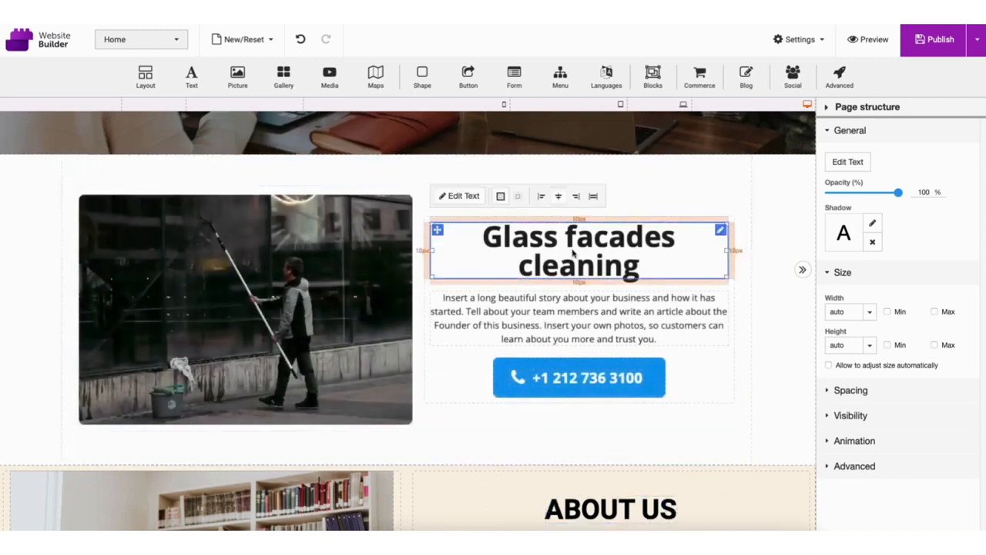
key("ctrl+v")
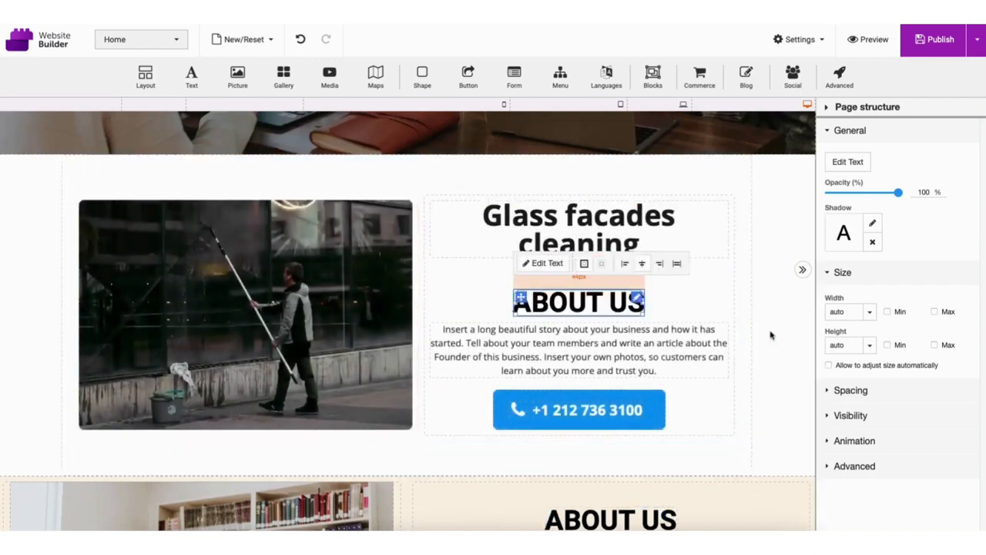
left_click(779, 341)
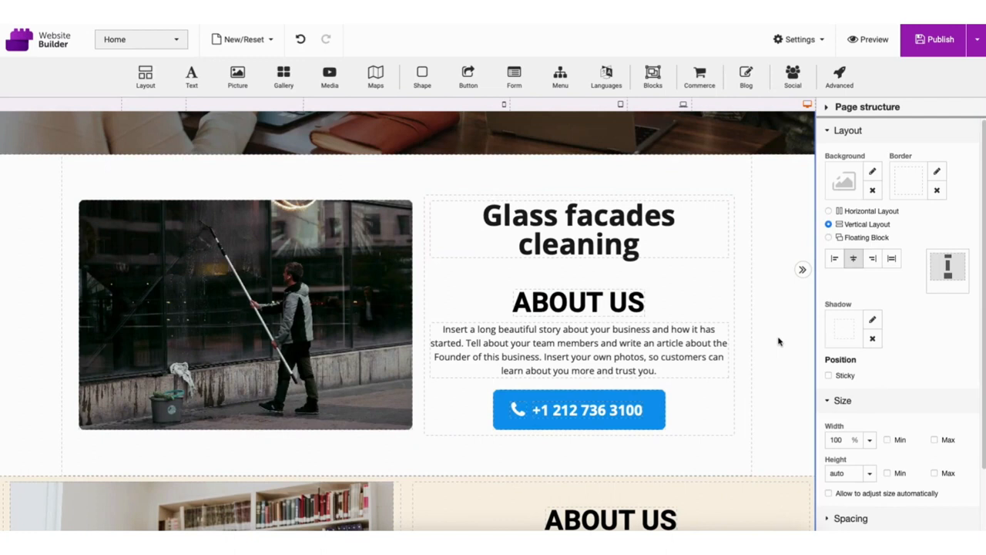
Step: Examine the website page, web address and other link choices for the word "beautiful" in the business story text without applying a link
double_click(537, 349)
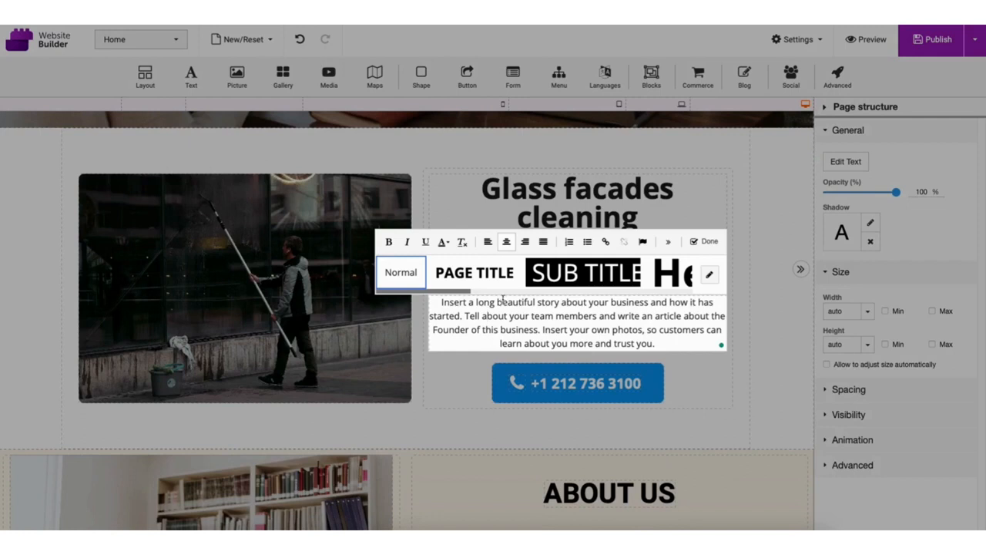
left_click_drag(497, 302, 537, 302)
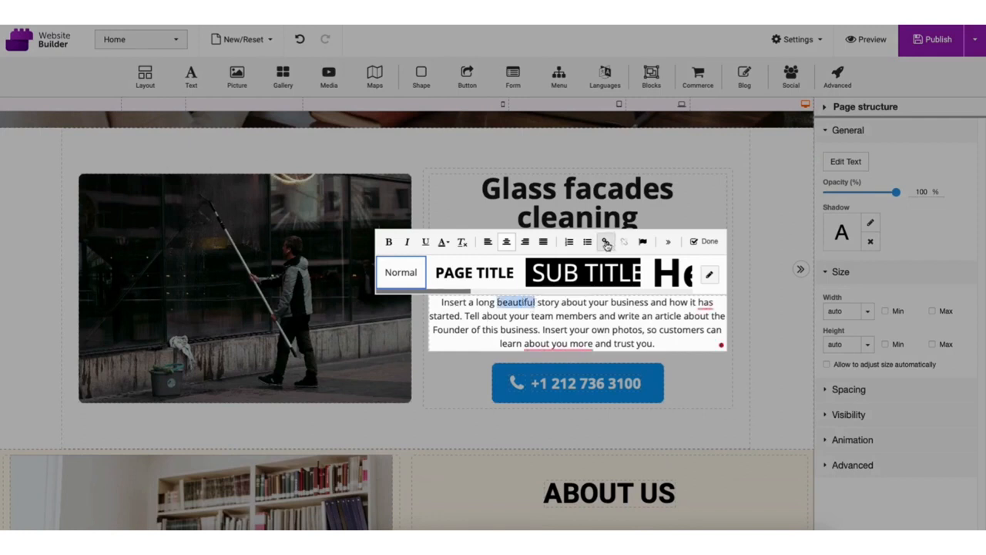
left_click(607, 243)
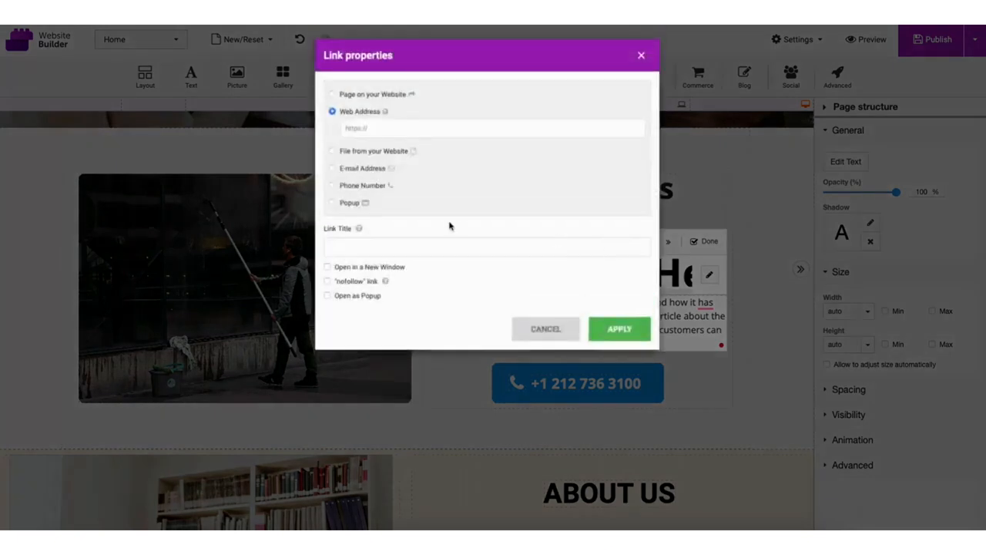
left_click(334, 95)
left_click(381, 114)
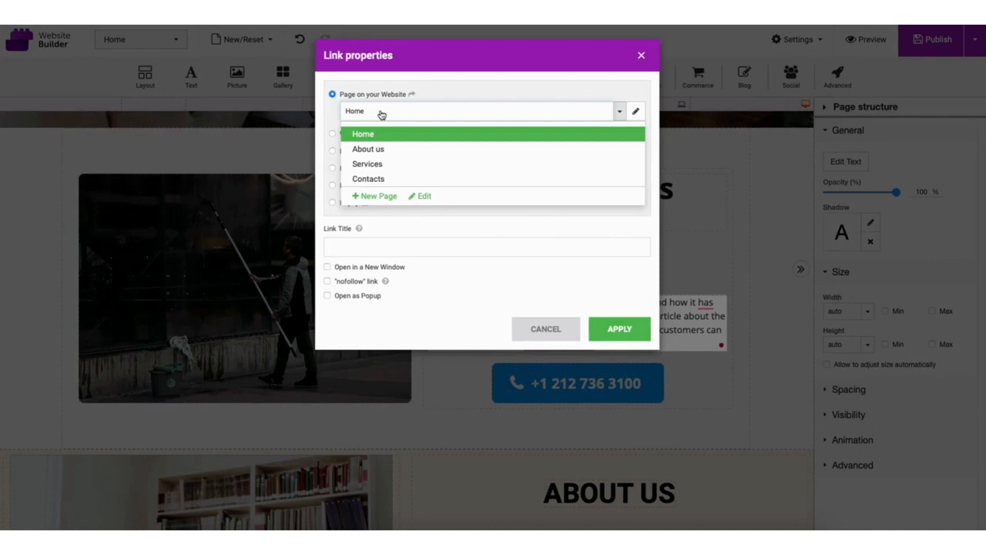
left_click(333, 133)
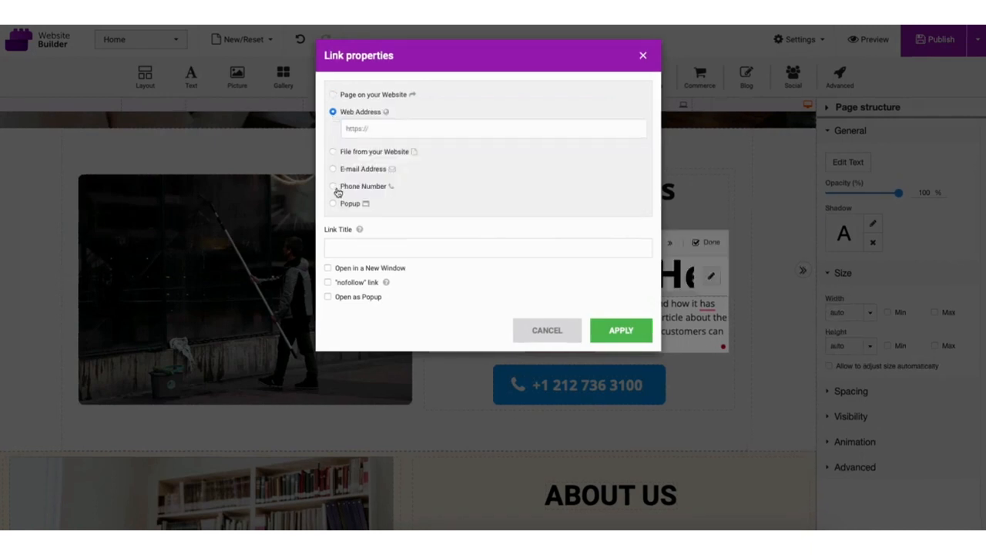
left_click(342, 244)
type("D")
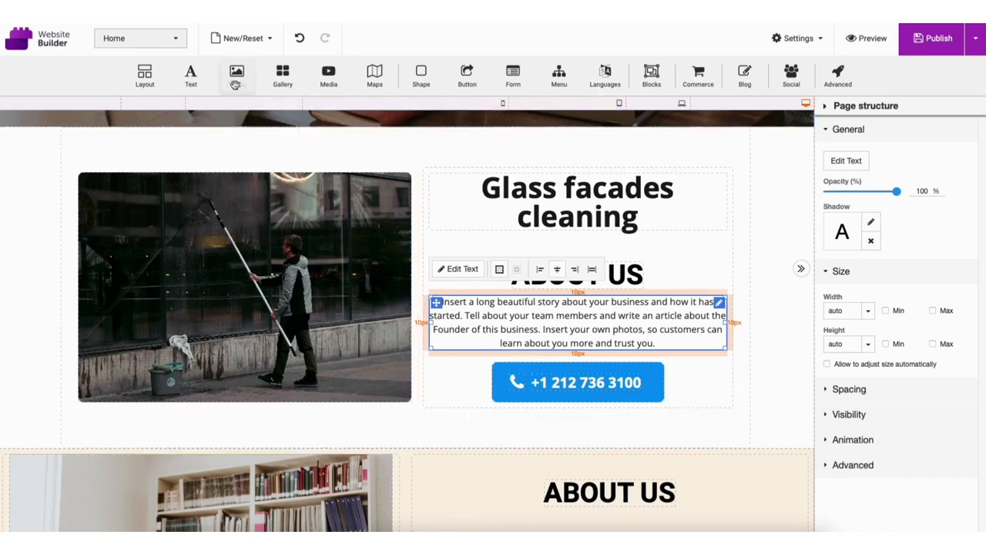
left_click_drag(237, 77, 494, 284)
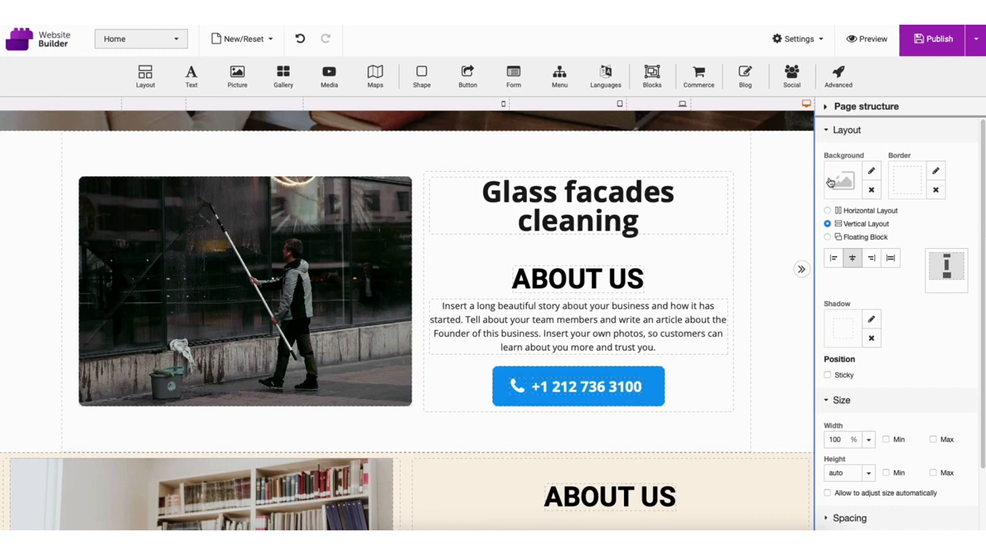
Step: Set the background colour of the "Glass facades cleaning" section to light pink E2C2C2
left_click(870, 174)
left_click_drag(543, 118, 513, 115)
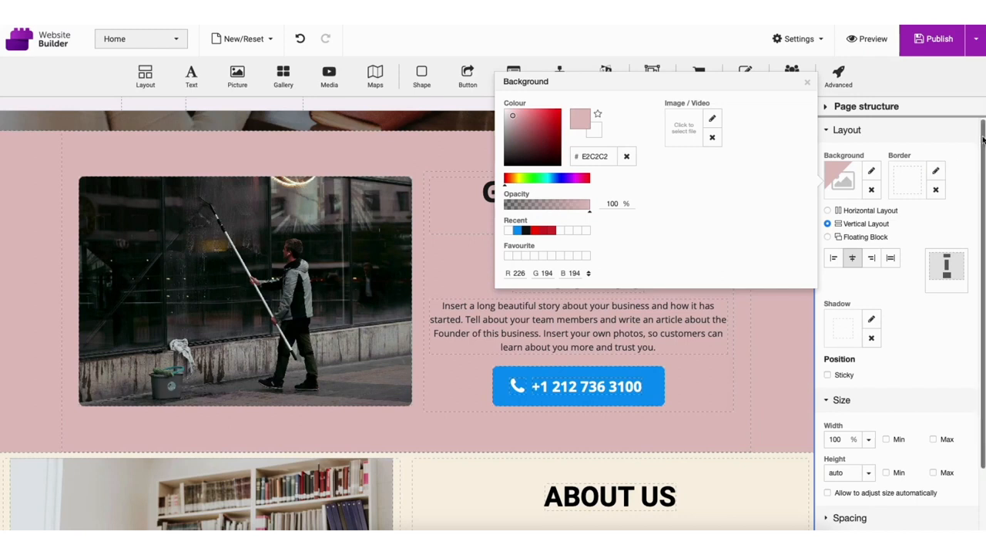
Step: Look through the size, spacing and visibility settings of the "Glass facades cleaning" section
scroll(959, 163, "down", 2)
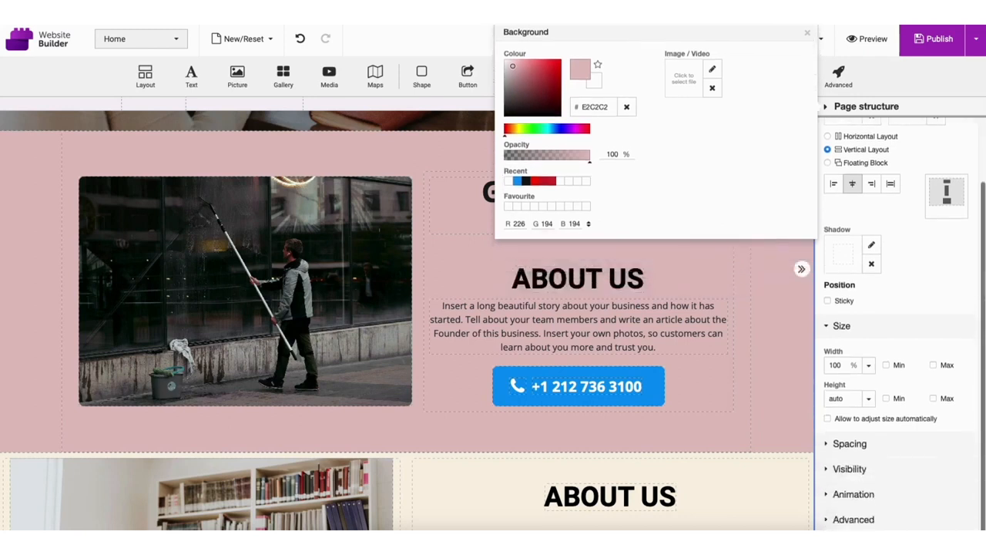
left_click(832, 444)
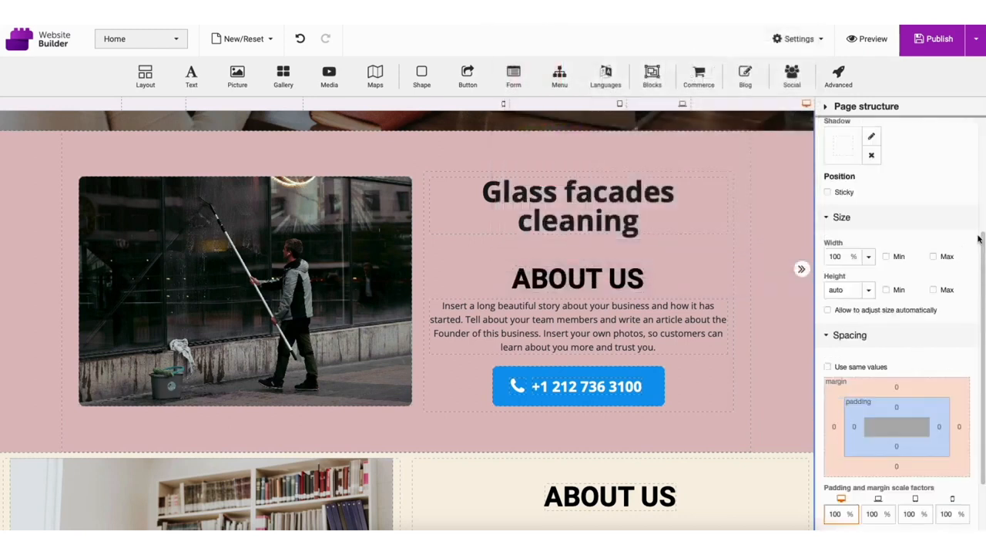
left_click_drag(983, 240, 983, 287)
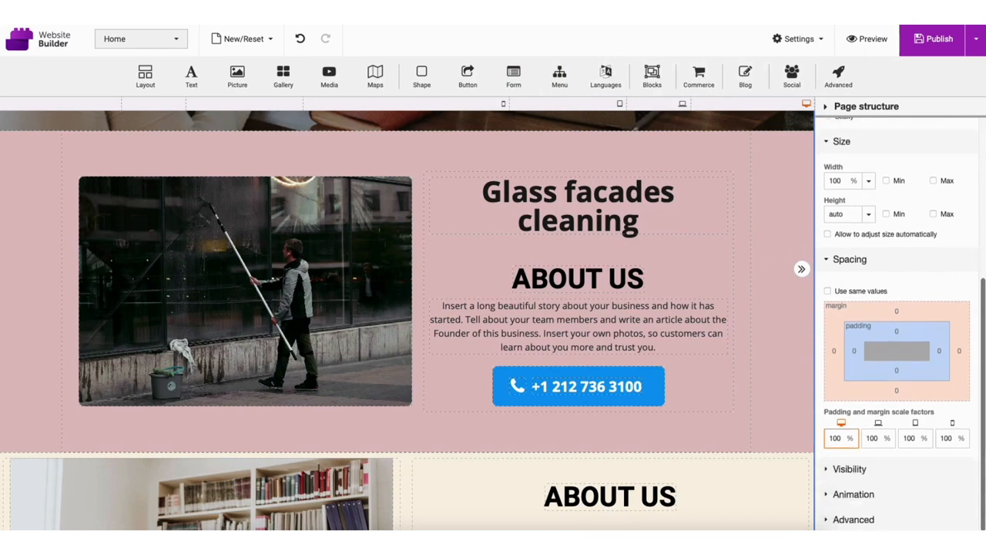
left_click(843, 468)
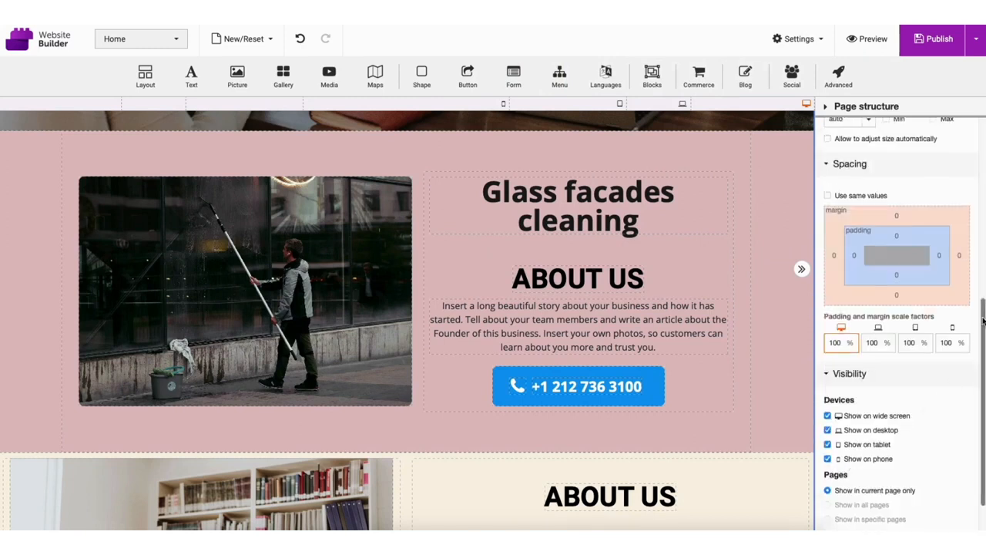
left_click_drag(982, 331, 982, 356)
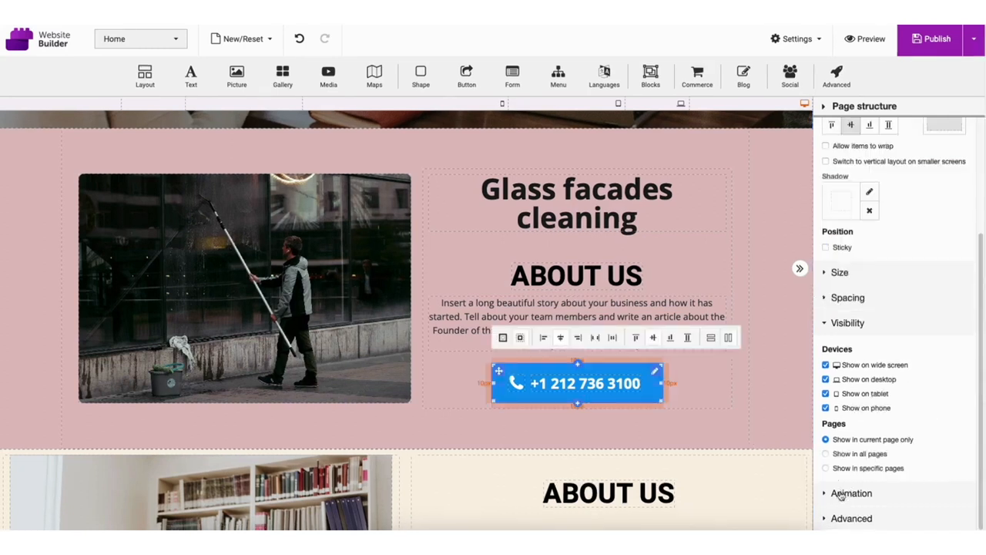
Step: Apply the Zoom In animation to the phone number button, preview it, and try the loop option before switching it off
left_click(843, 493)
left_click(844, 505)
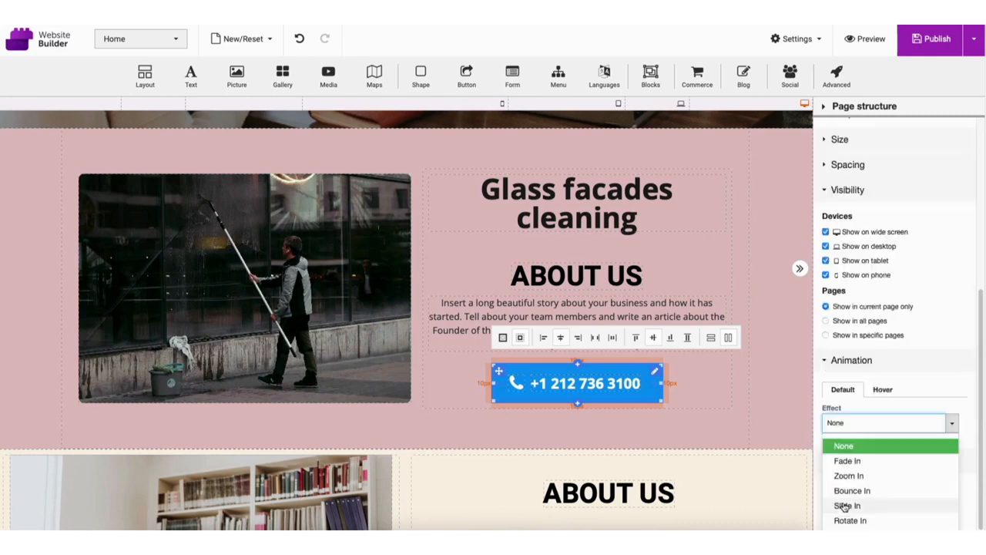
left_click(855, 477)
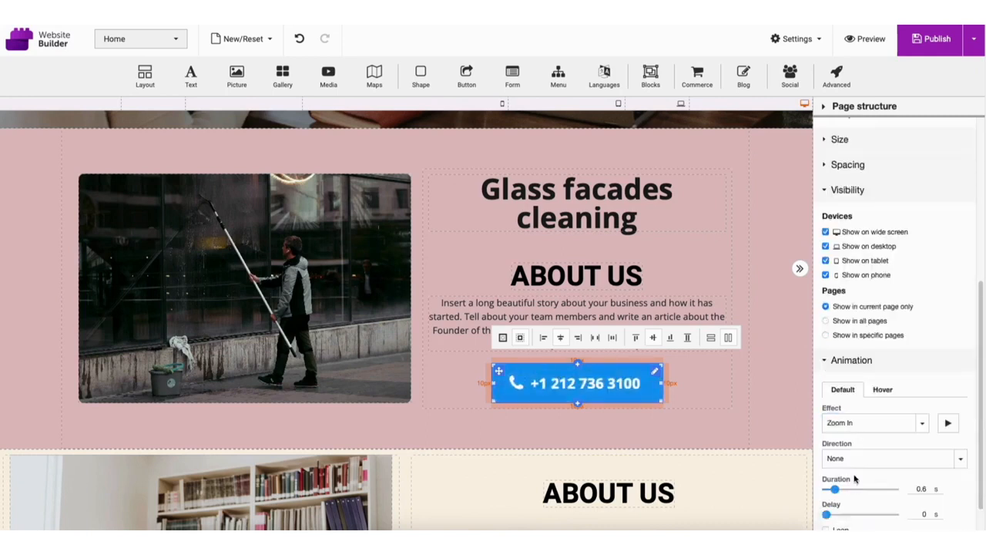
left_click(948, 423)
left_click(948, 423)
left_click(827, 528)
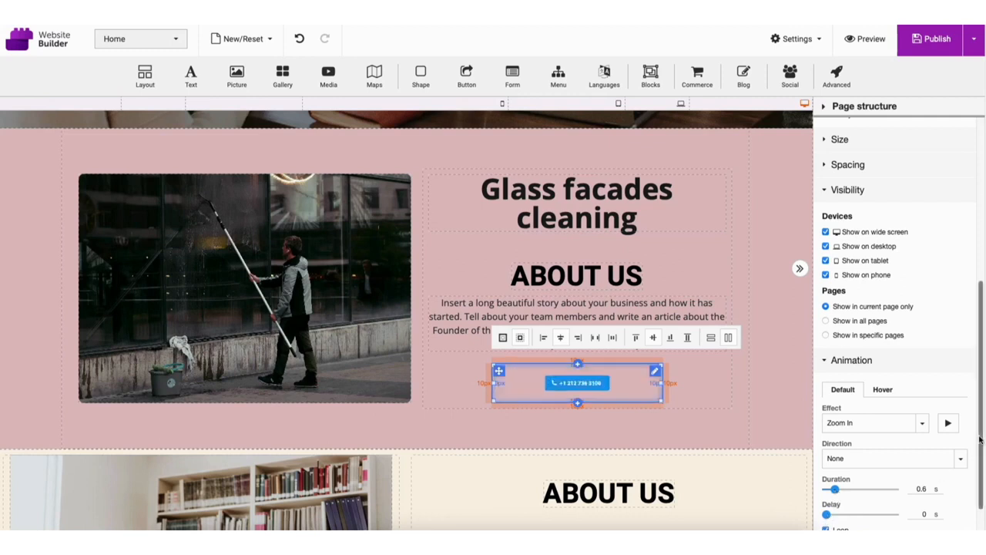
left_click_drag(981, 441, 982, 464)
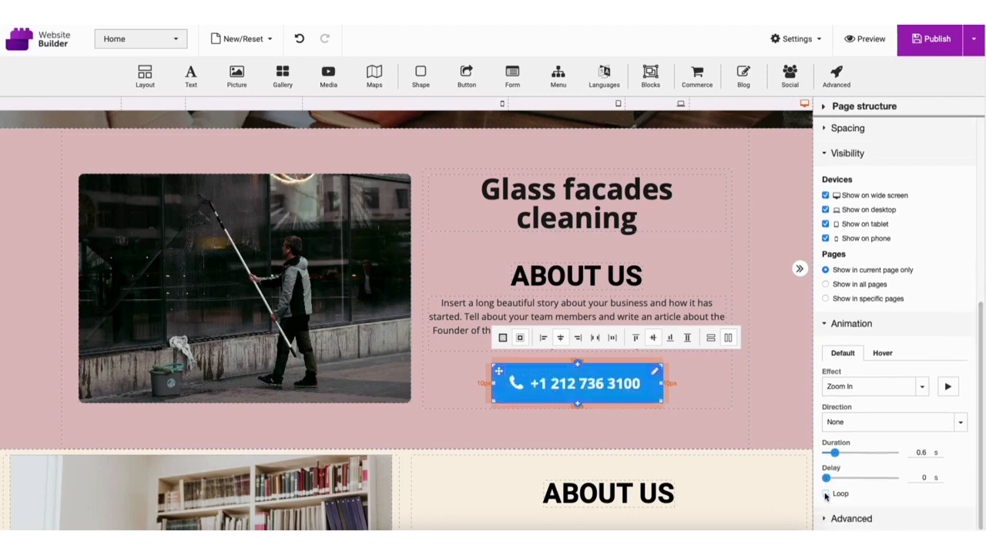
Step: Set the phone number button's hover animation effect to Zoom
left_click(880, 353)
left_click(872, 387)
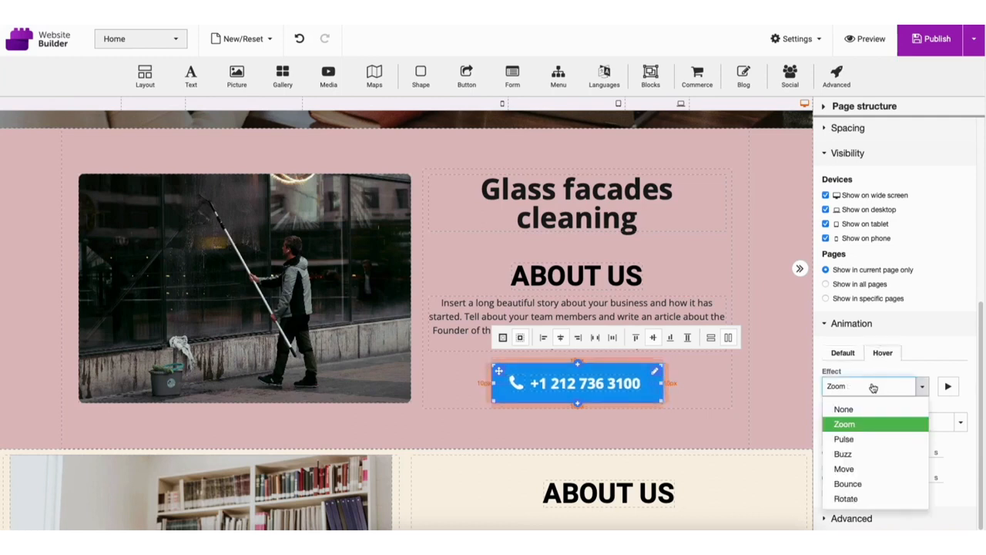
left_click(853, 424)
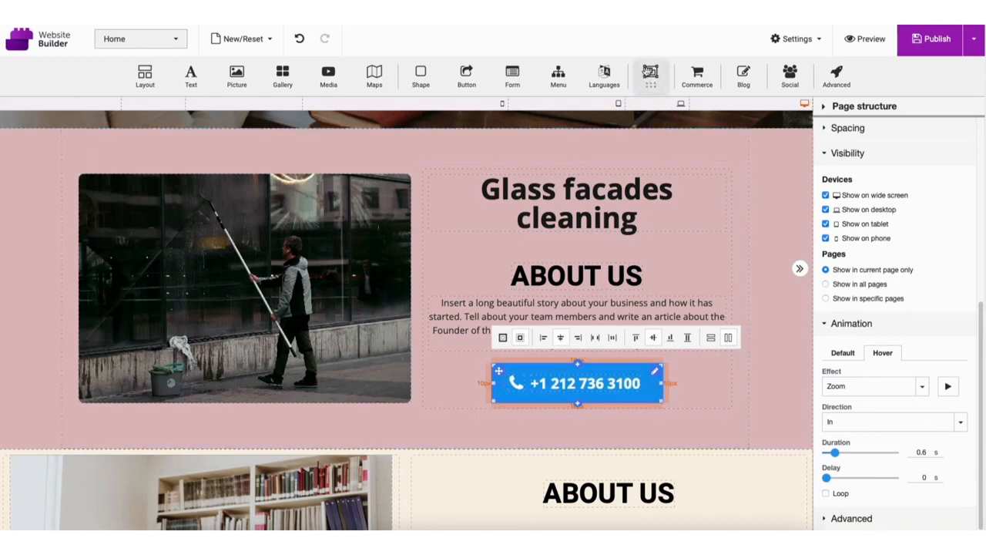
Step: Insert the ready-made About us block with the office photo and place it below the "What we do?" heading
left_click_drag(650, 72, 473, 480)
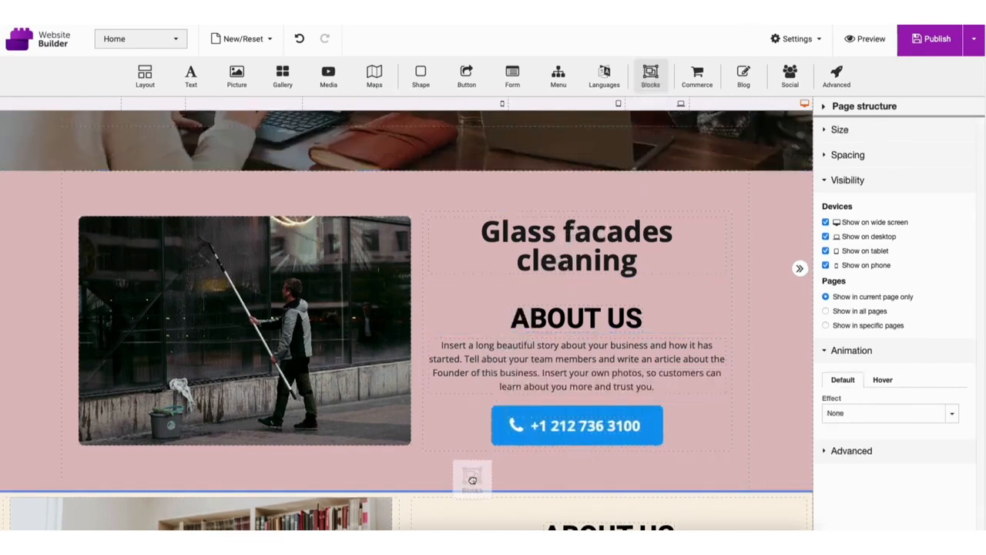
left_click_drag(473, 480, 473, 477)
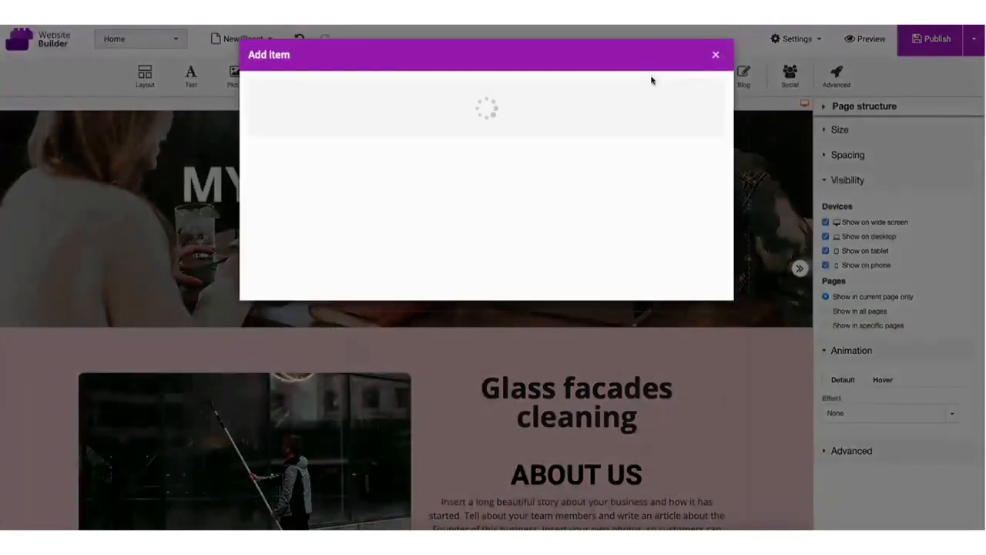
left_click(212, 104)
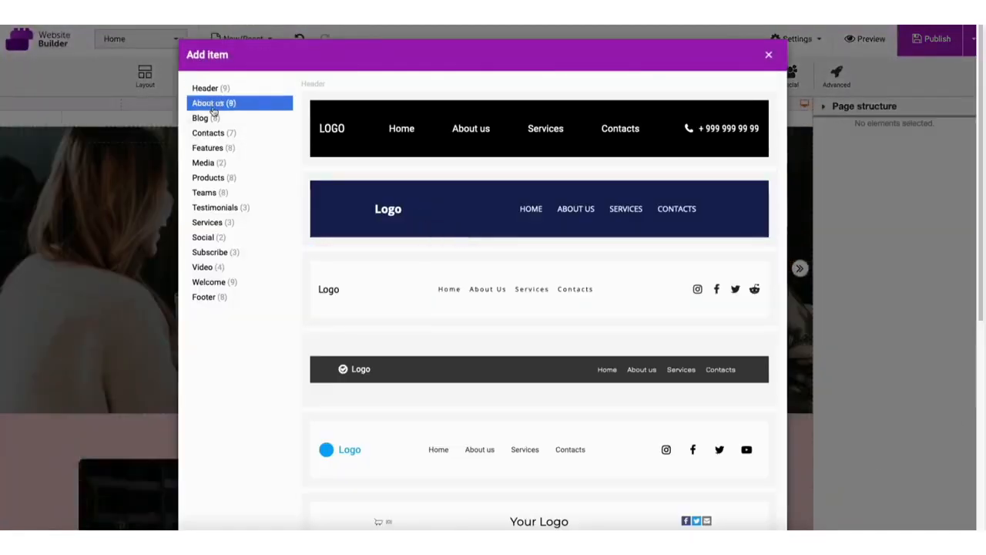
left_click(204, 150)
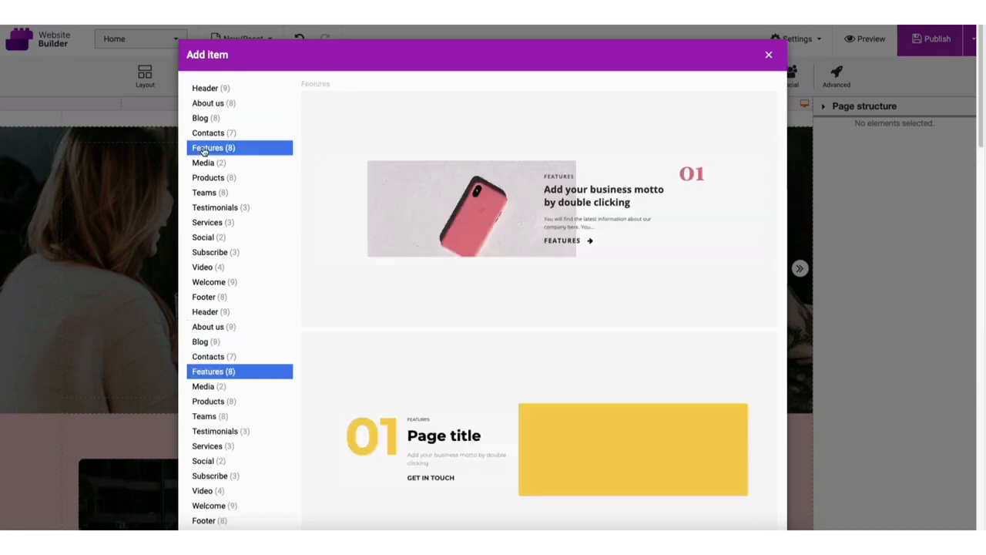
left_click(207, 105)
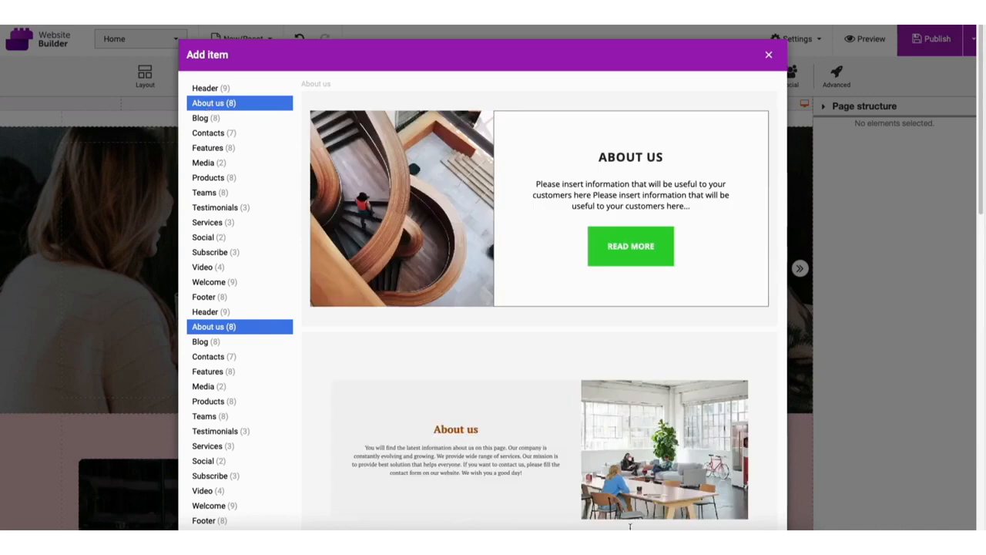
left_click_drag(629, 524, 629, 530)
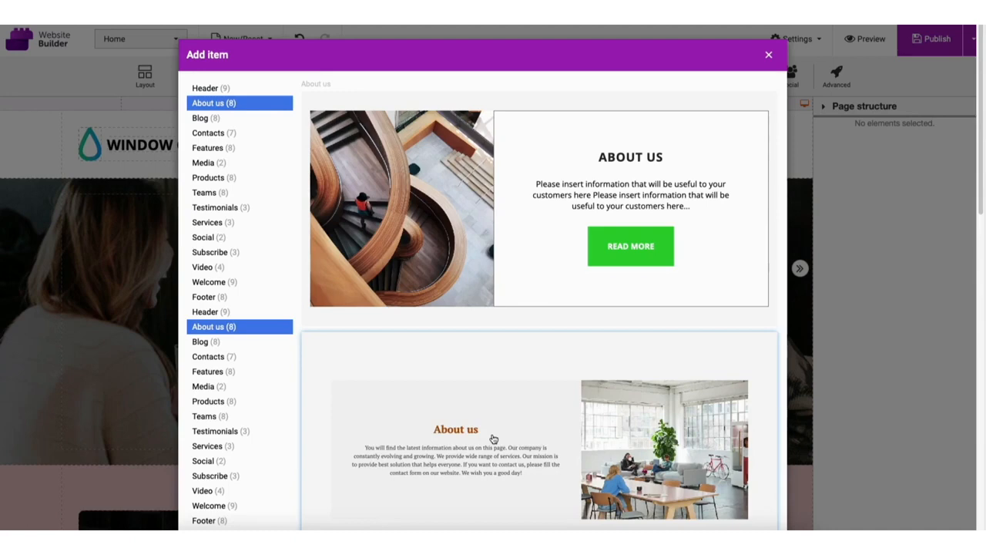
left_click(493, 439)
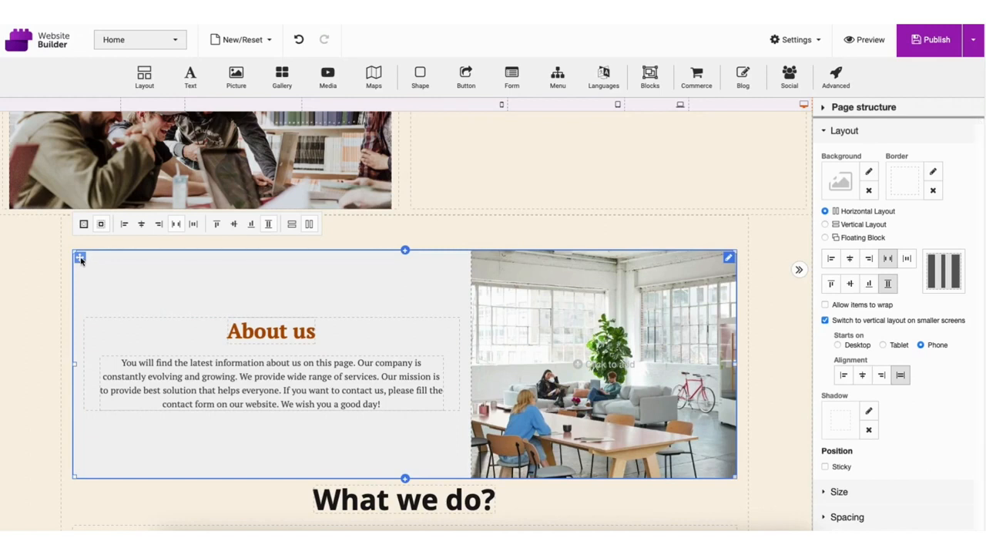
left_click_drag(80, 260, 117, 298)
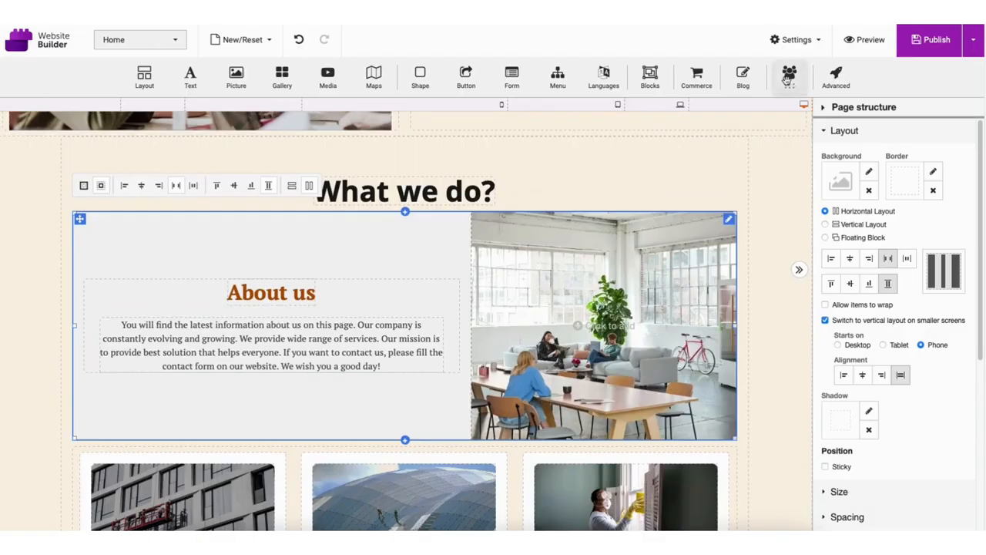
Step: Look through the available social and advanced elements without adding any to the page
left_click(788, 77)
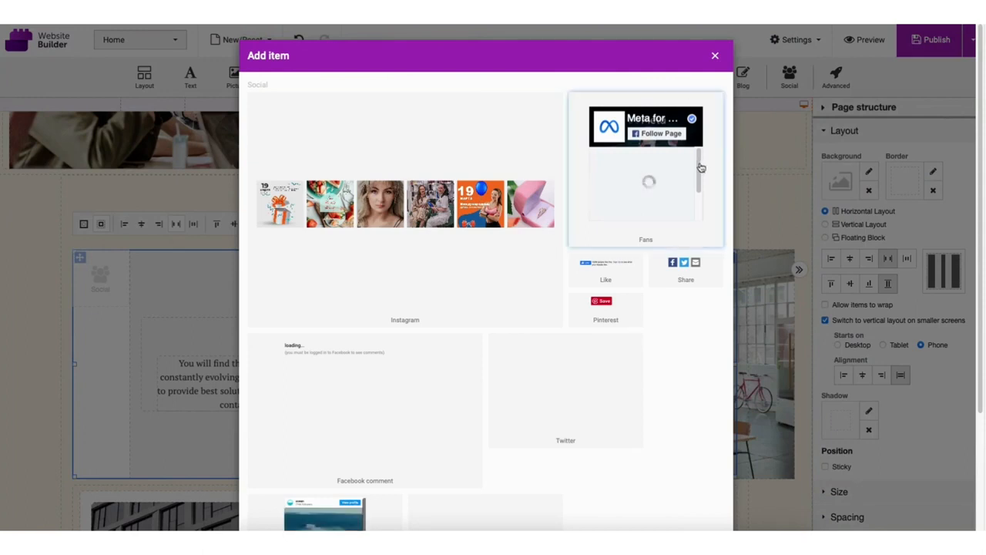
left_click(715, 56)
left_click(804, 123)
left_click(838, 77)
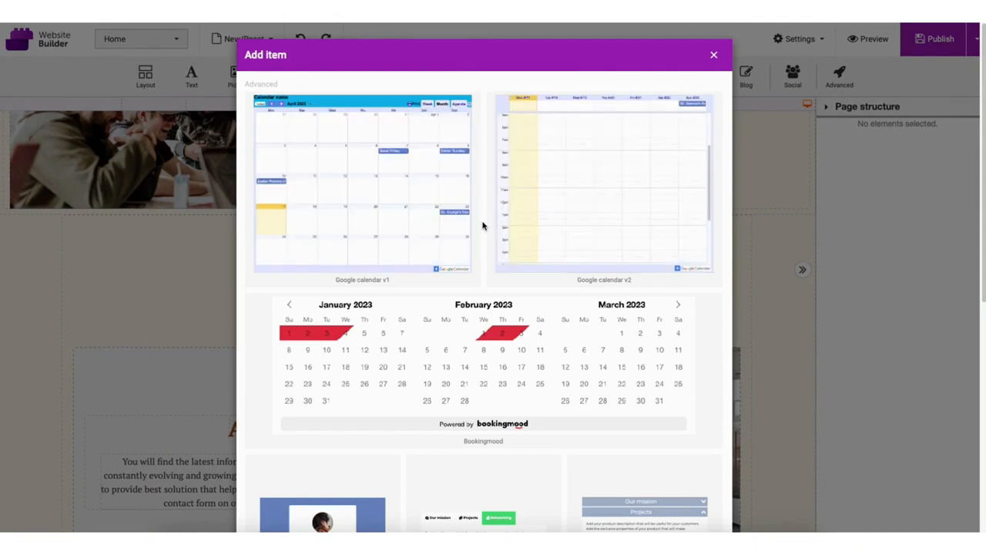
left_click(714, 54)
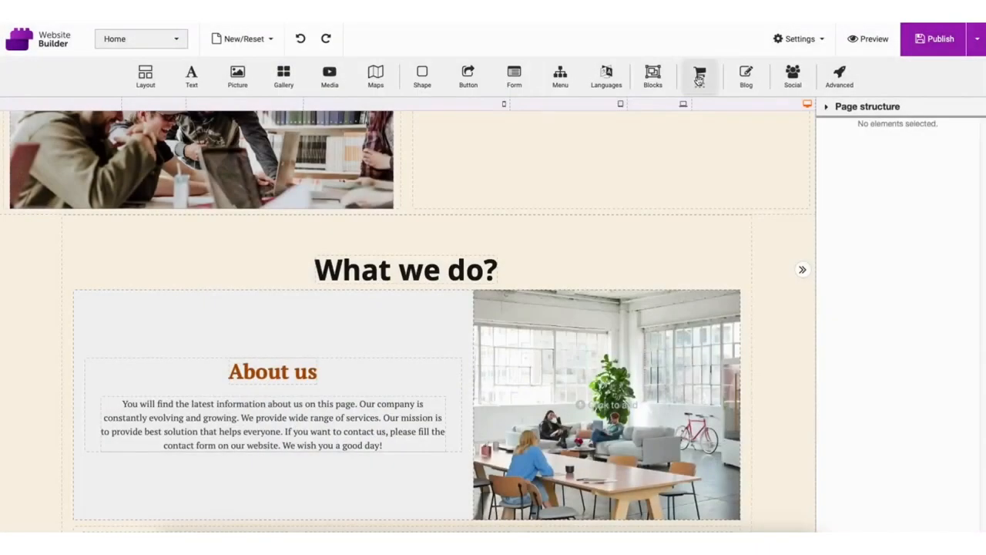
Step: Add the commerce product catalogue to the page above the "What we do?" section
left_click(700, 77)
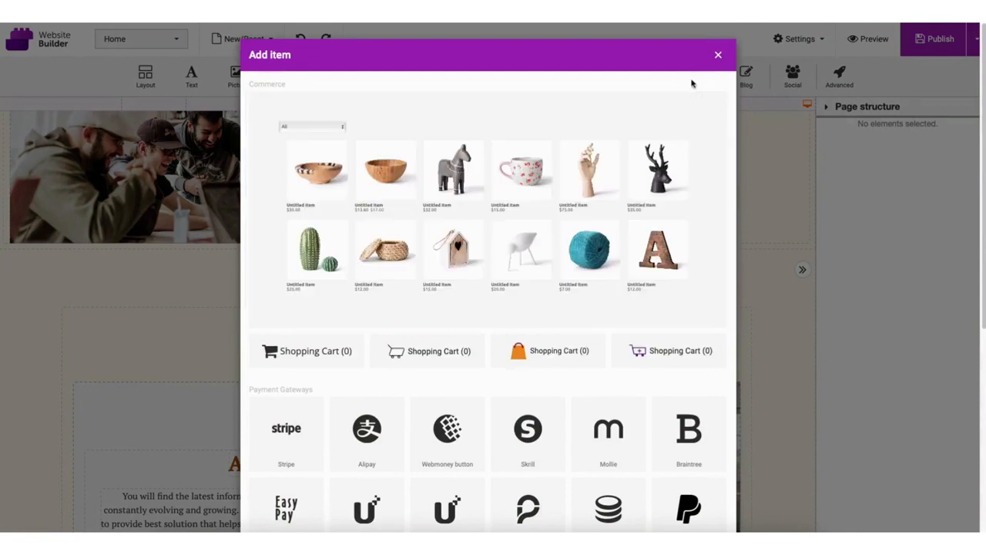
scroll(690, 83, "down", 5)
scroll(489, 277, "up", 5)
left_click(504, 200)
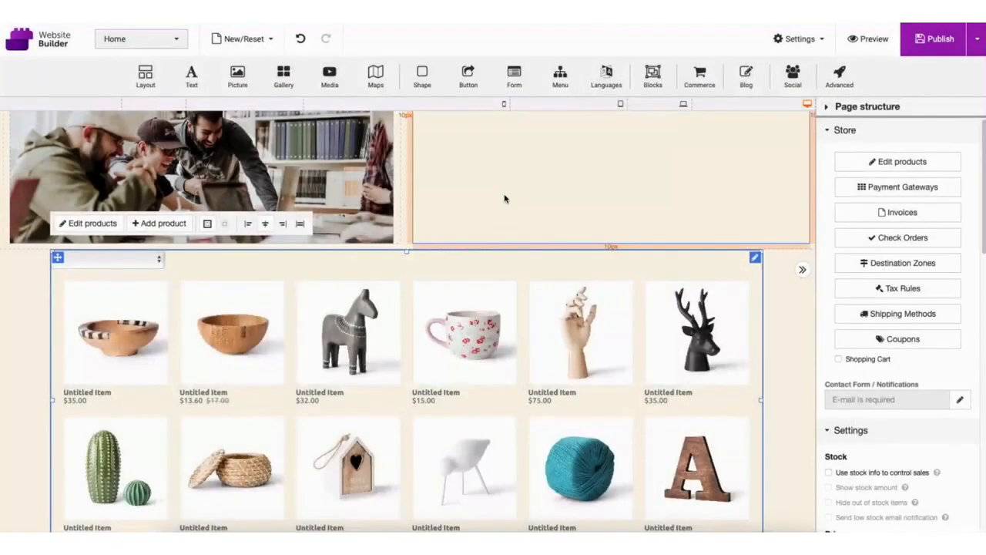
Step: Examine the store's product details, SEO fields, blank new item form, and price and listing settings without saving changes
left_click(89, 223)
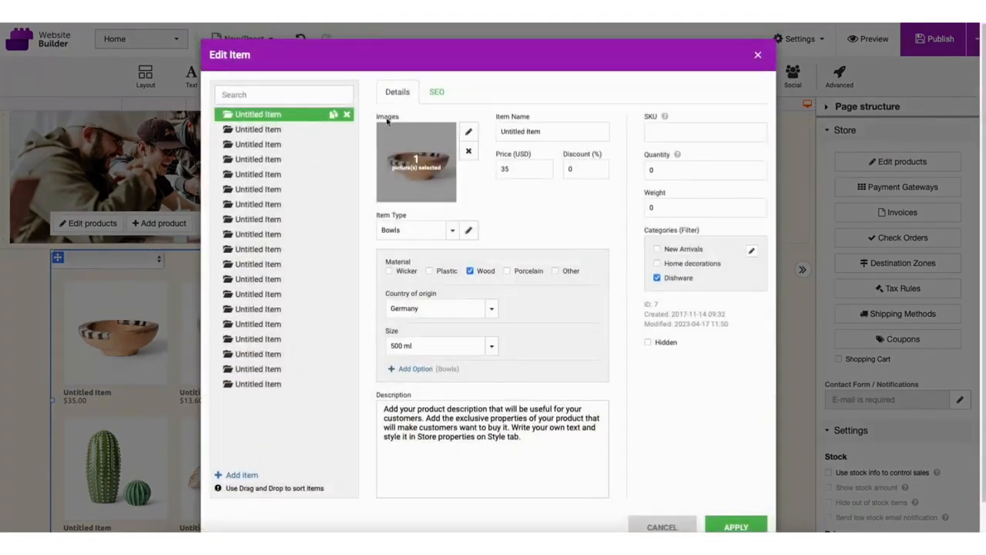
left_click(438, 96)
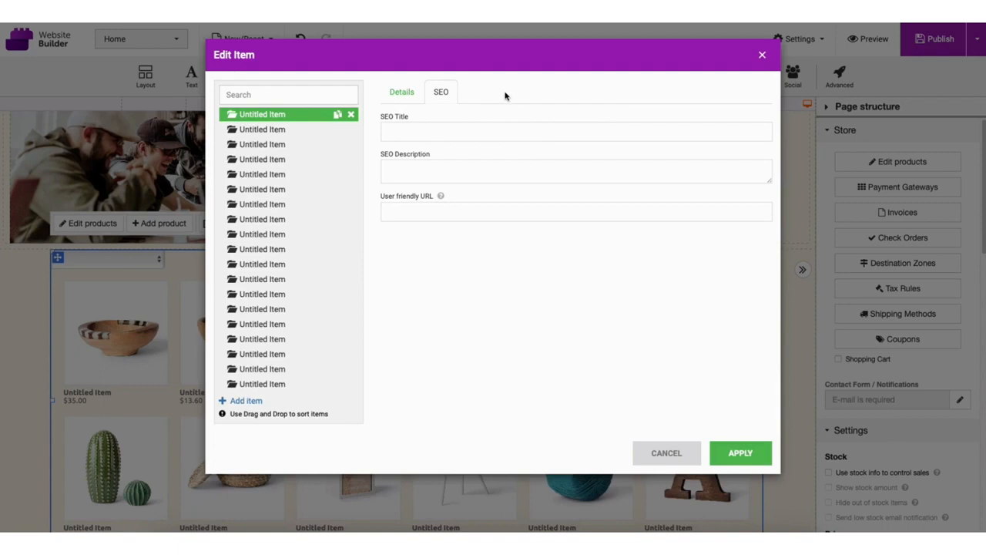
left_click(402, 93)
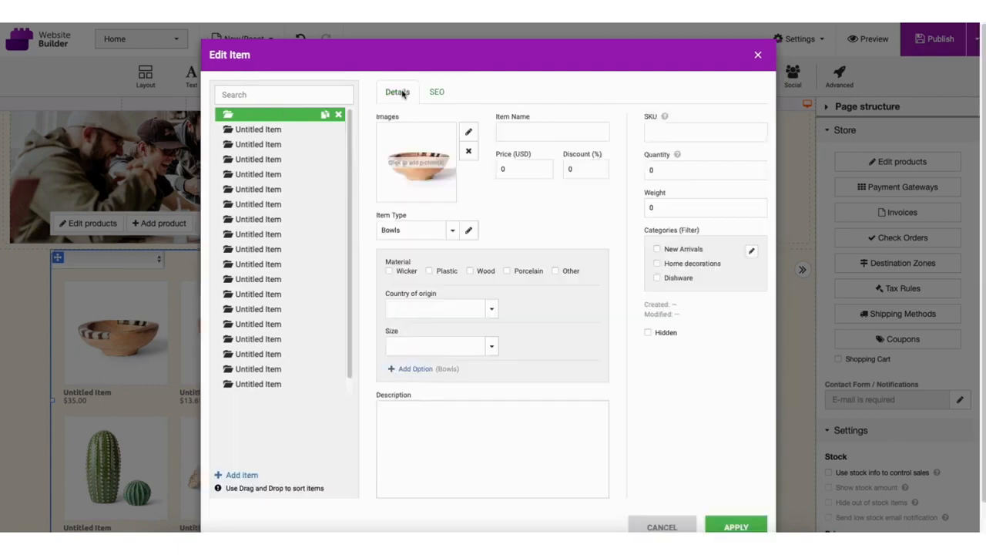
left_click(247, 474)
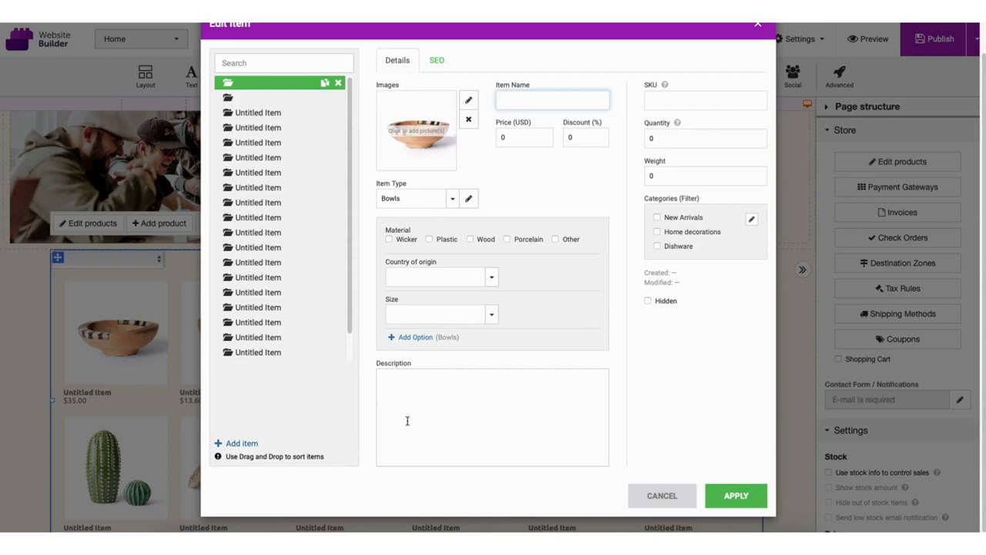
left_click(758, 24)
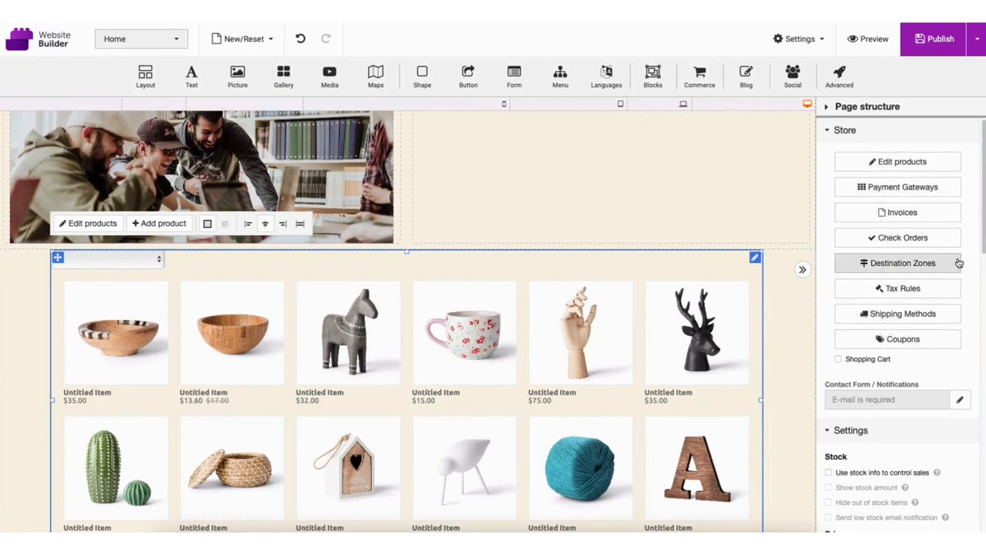
left_click_drag(983, 185, 984, 281)
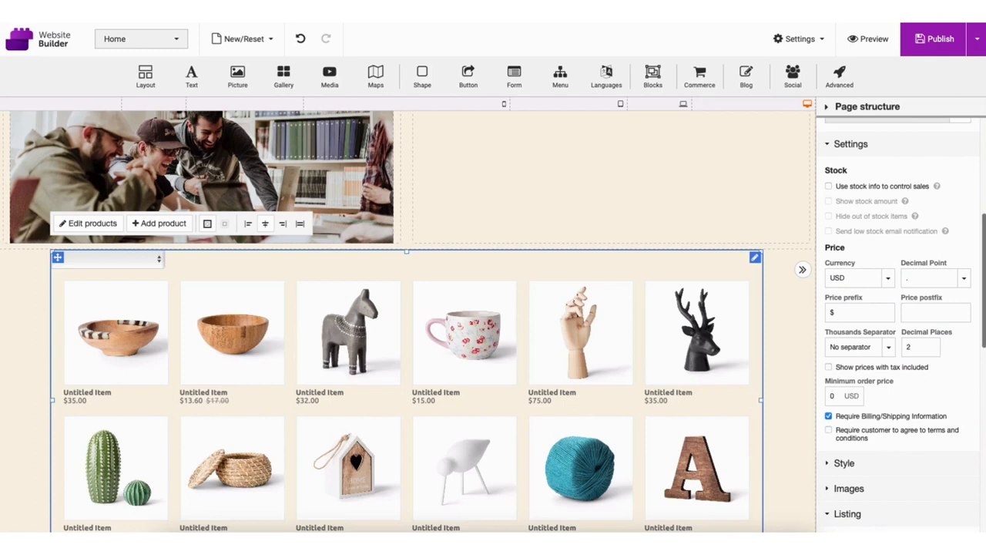
left_click_drag(984, 281, 984, 384)
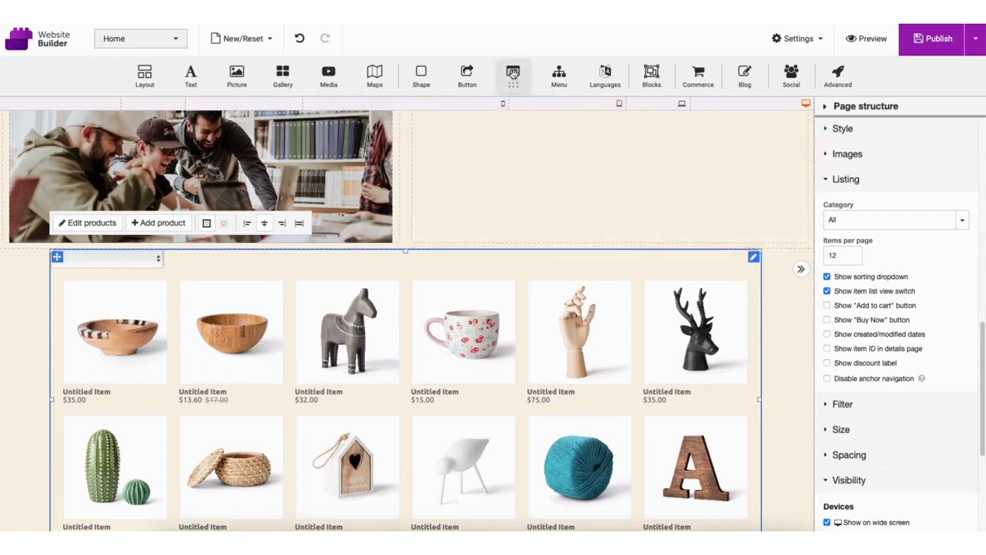
Step: Add the plain contact form with name, e-mail, address and message fields below the product catalogue and select it
left_click_drag(513, 74, 396, 268)
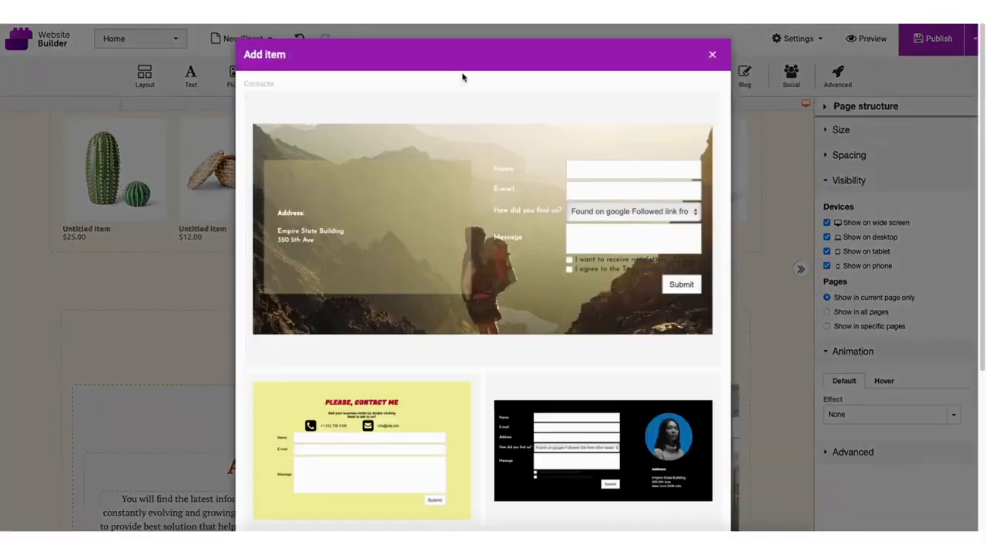
scroll(462, 231, "down", 5)
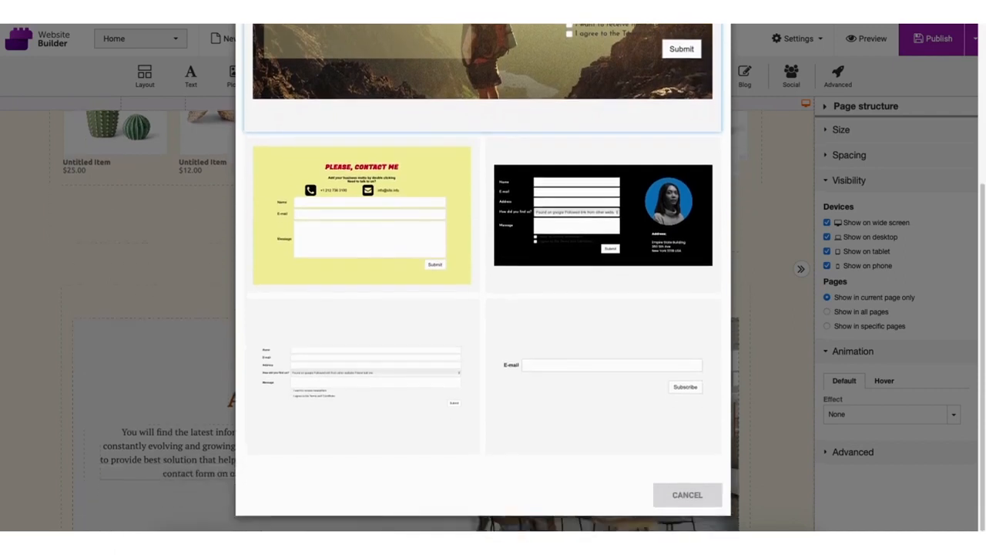
left_click(332, 415)
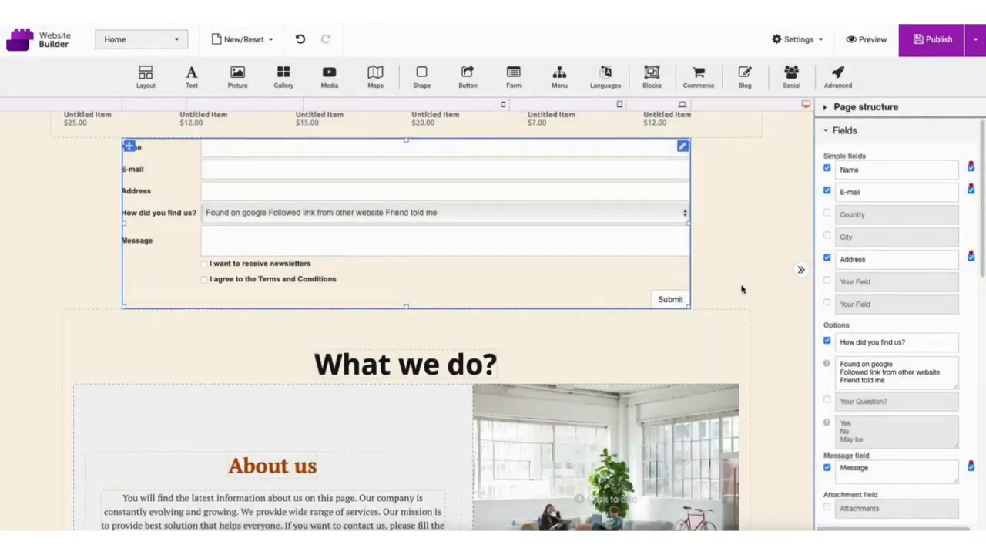
left_click(571, 278)
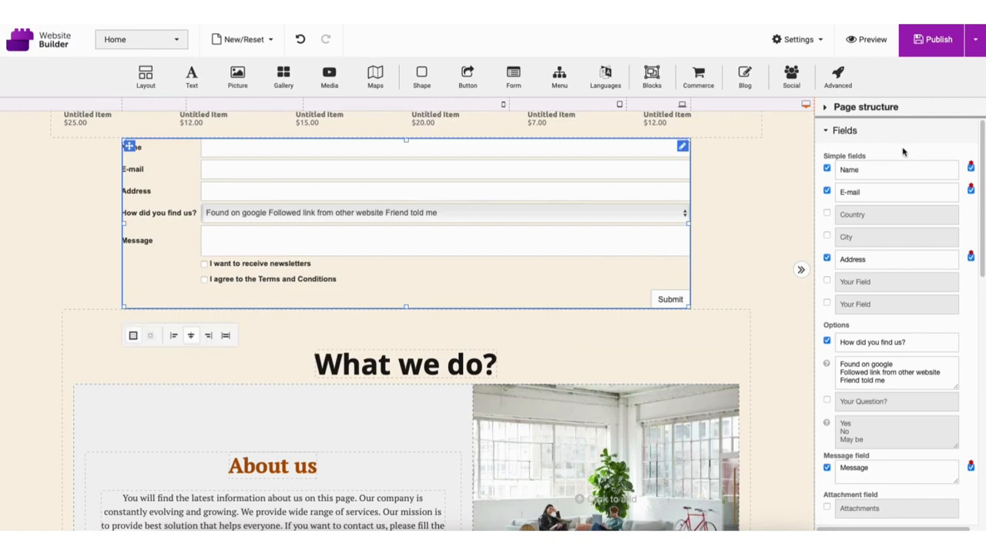
Step: Try switching the contact form's Name and E-mail fields off and on again
left_click(827, 169)
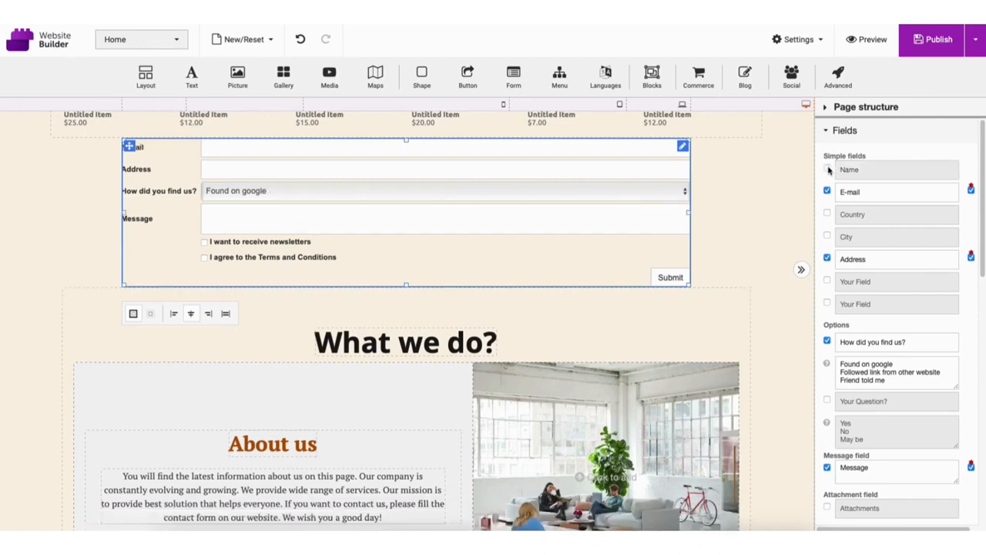
left_click(828, 170)
left_click(828, 192)
left_click(828, 193)
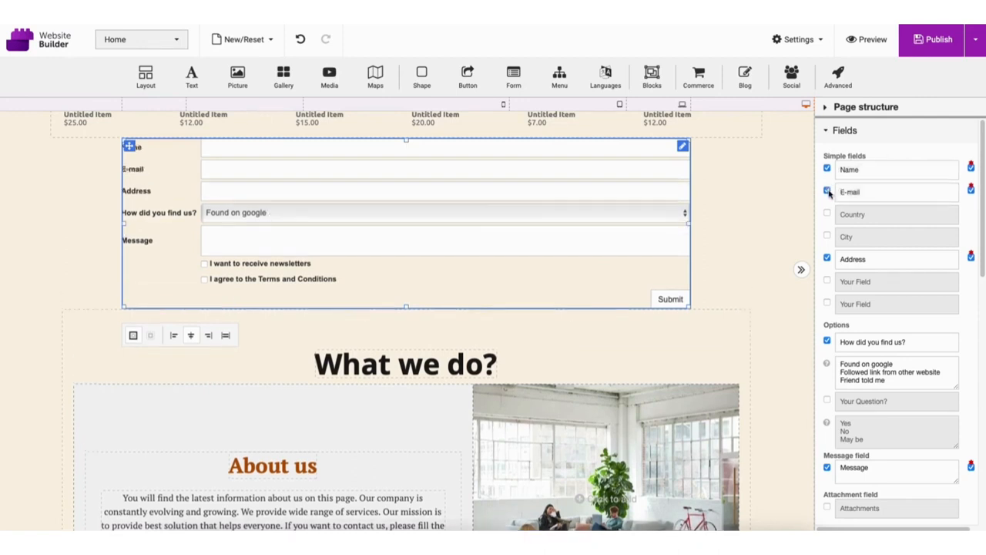
Step: Rename the contact form's Name field to "First Name" and toggle its required setting off and back on
left_click(864, 170)
key("BackSpace")
key("BackSpace")
key("BackSpace")
key("BackSpace")
type("First Name")
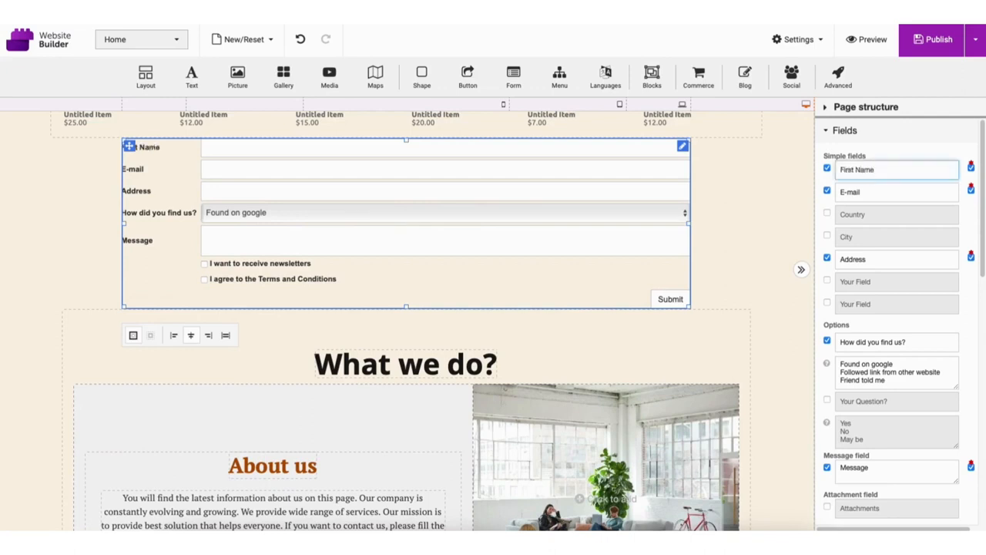
left_click(971, 169)
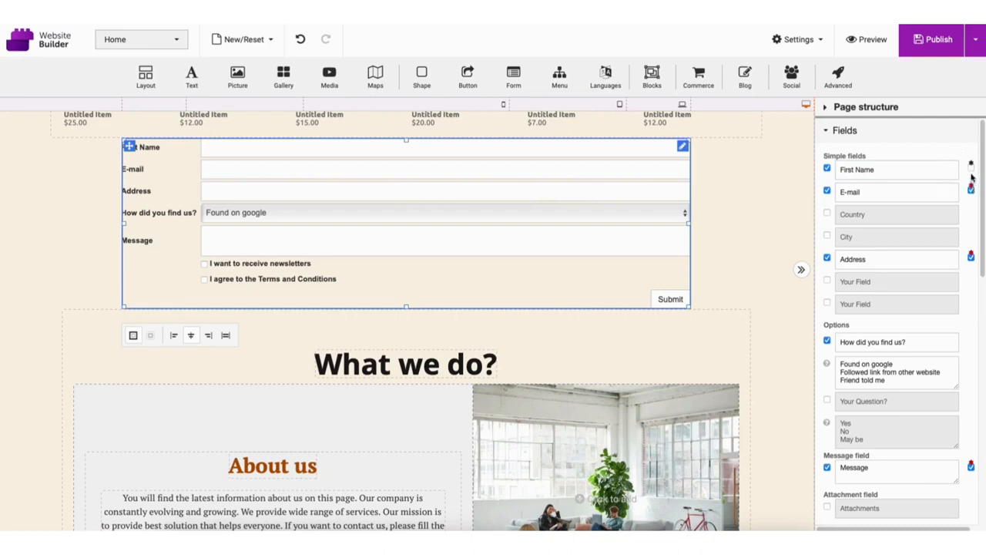
left_click(971, 169)
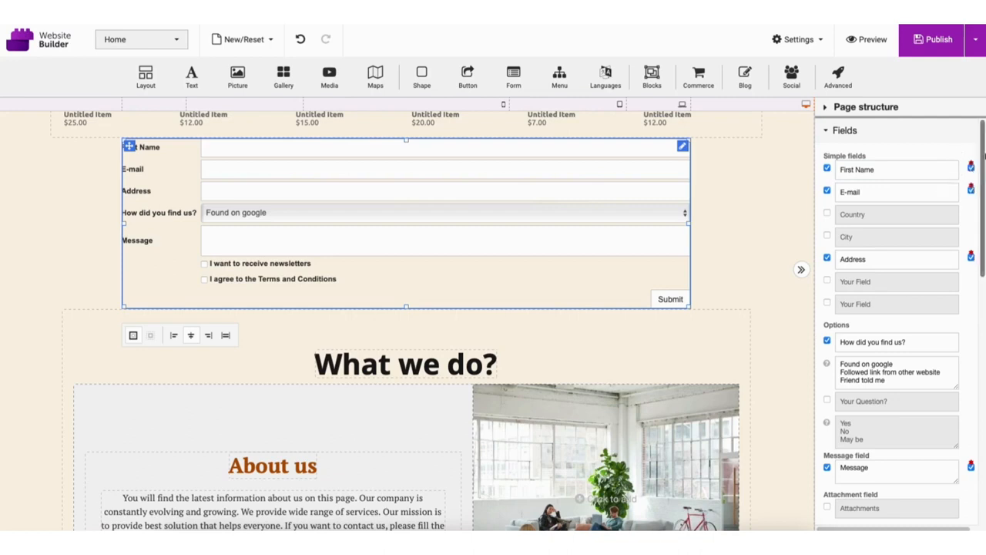
Step: Try switching the contact form's Attachments field on and off again
scroll(945, 195, "down", 5)
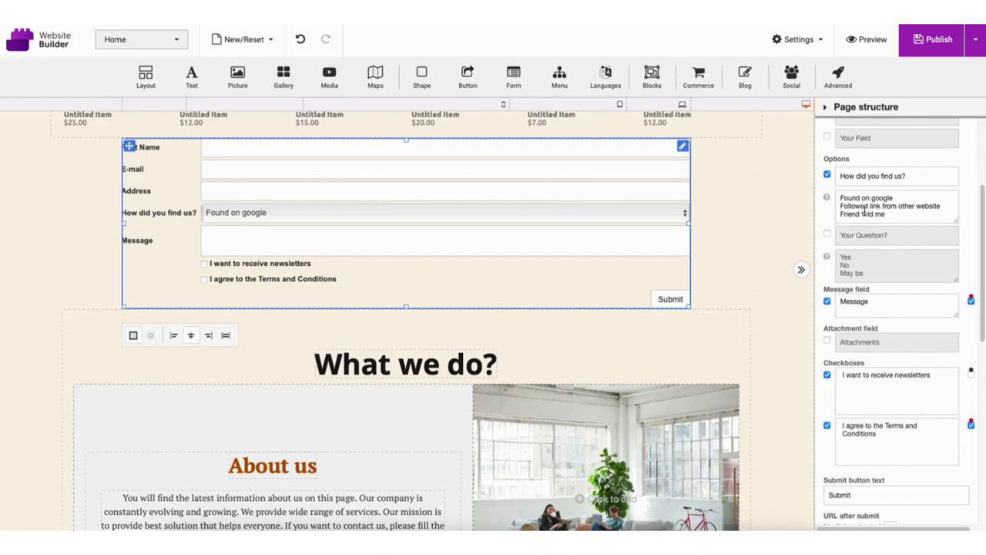
left_click(467, 218)
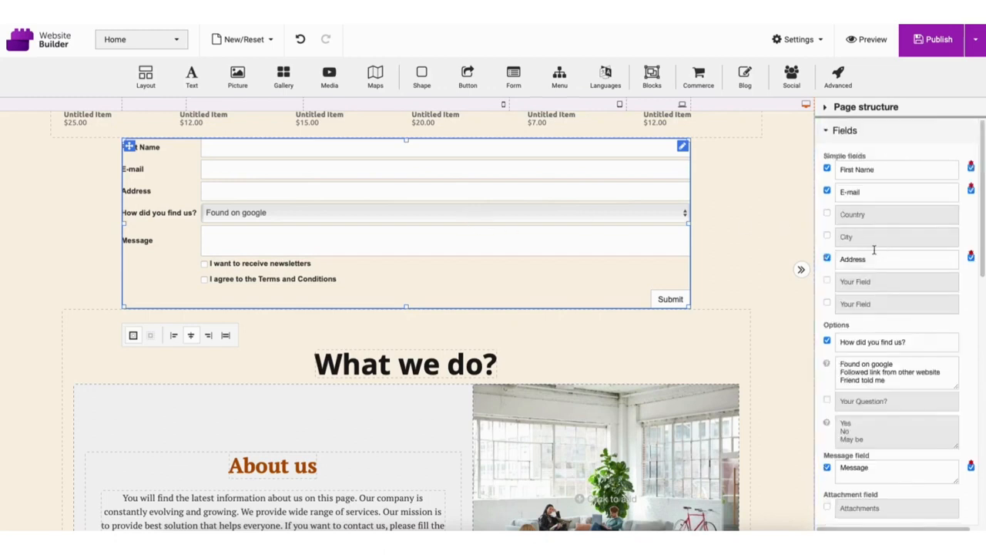
scroll(876, 251, "down", 3)
left_click(828, 260)
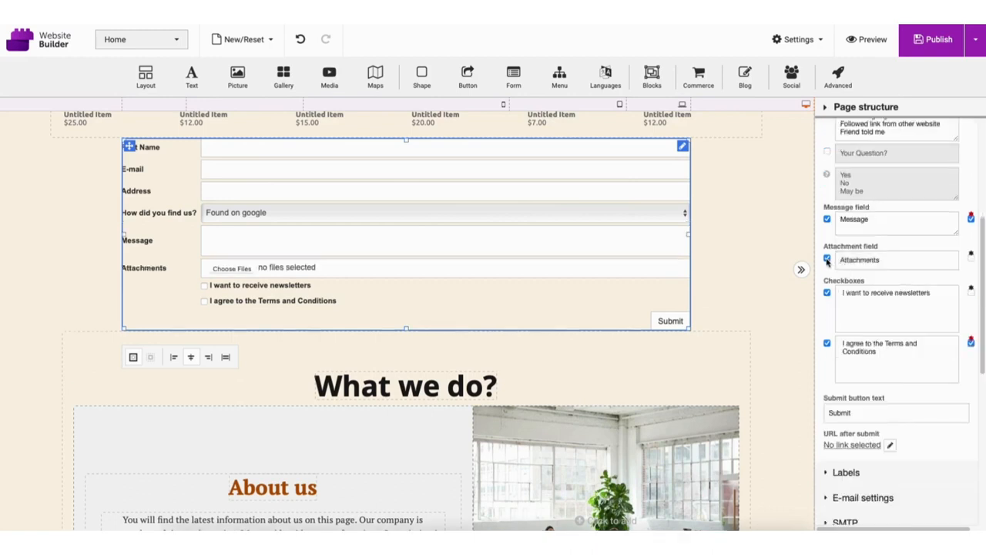
left_click(827, 261)
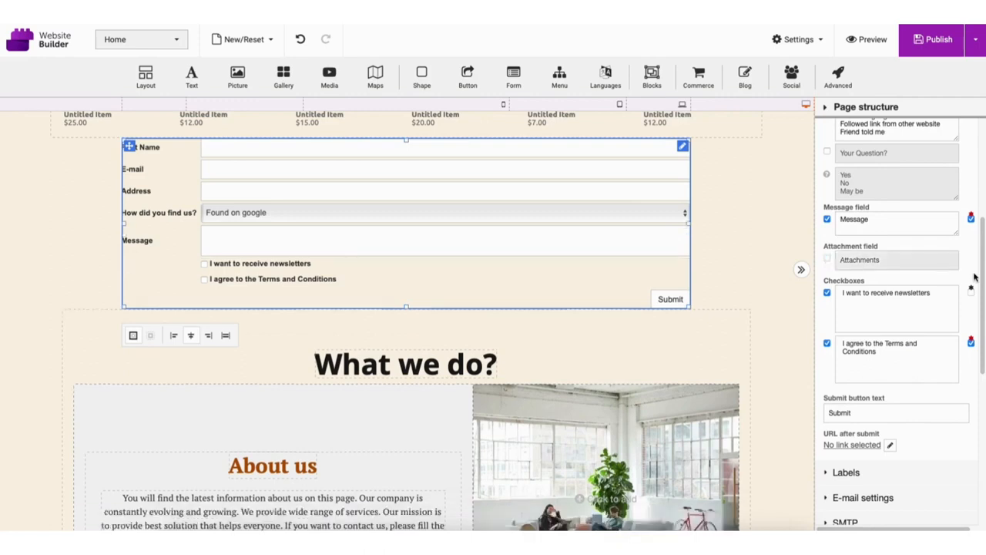
Step: Set the contact form's submit button text to "Contact"
left_click_drag(983, 276, 927, 328)
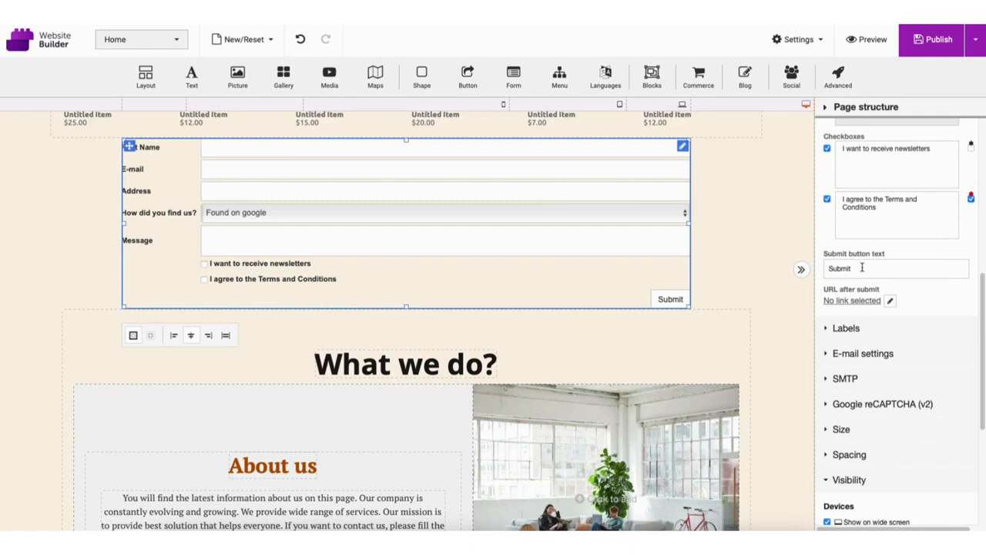
left_click_drag(862, 267, 828, 268)
type("Contact")
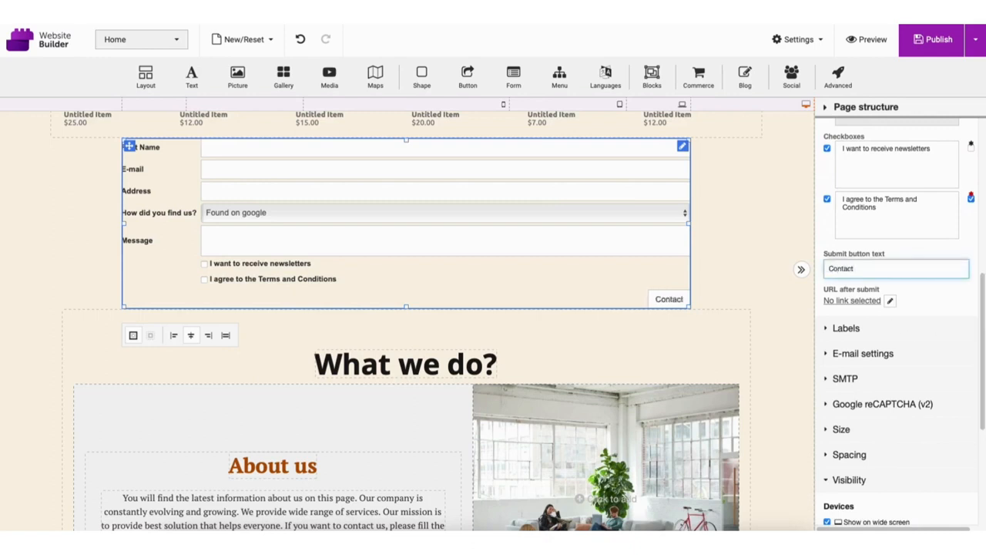
Step: Examine the link options for the form's URL after submit and leave them without choosing a link
scroll(862, 252, "down", 1)
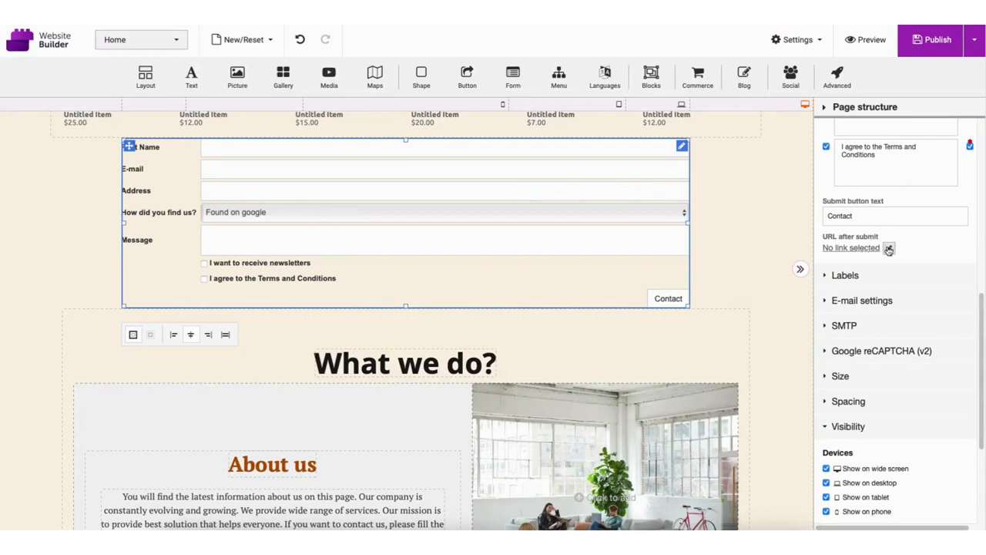
left_click(889, 248)
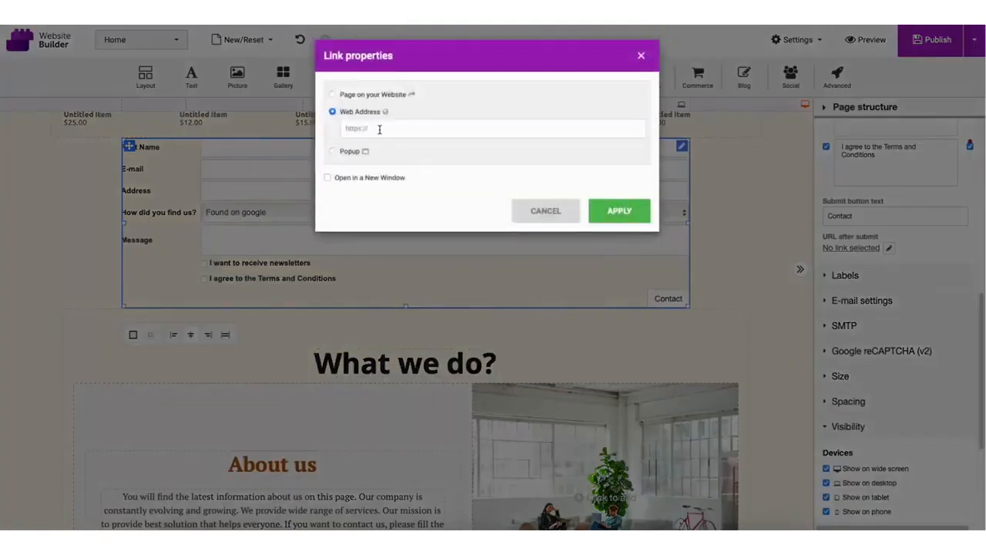
left_click(641, 57)
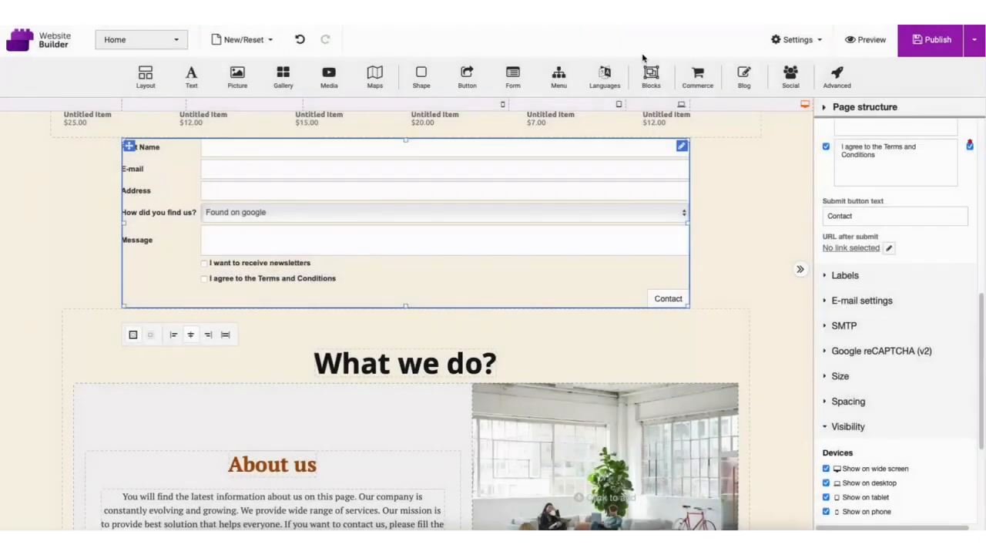
scroll(957, 313, "down", 2)
left_click(851, 233)
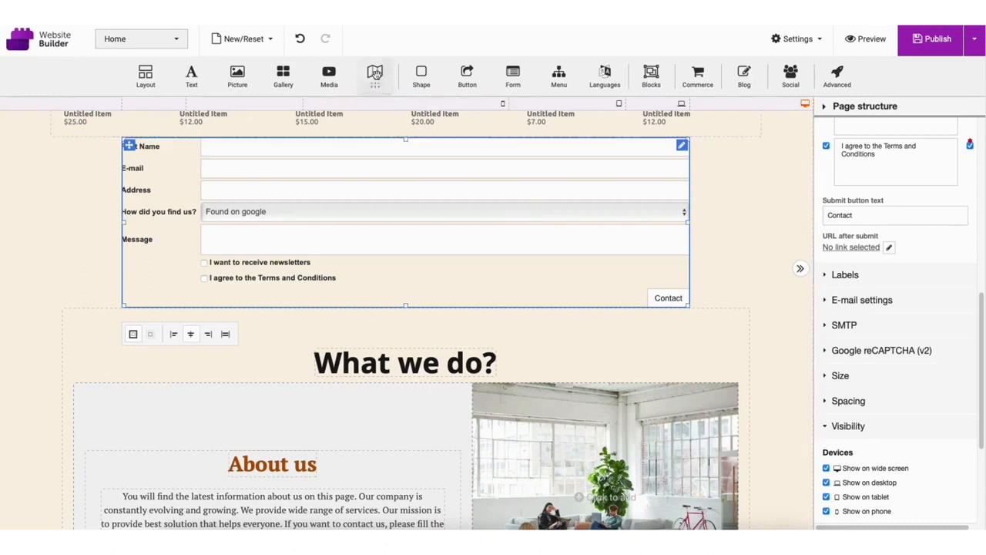
Step: Add the large standard Google map between the contact form and the "What we do?" heading
left_click_drag(376, 75, 368, 337)
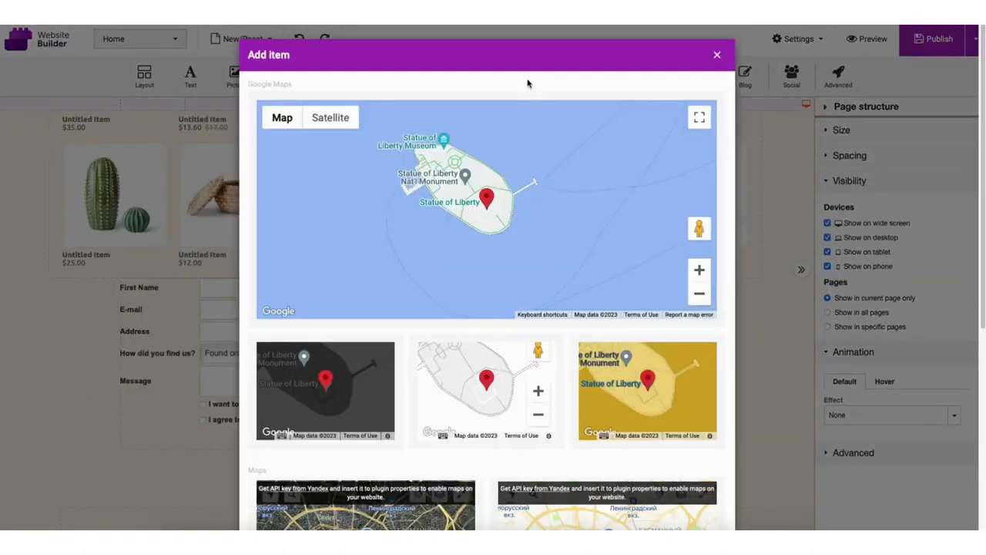
scroll(528, 83, "down", 5)
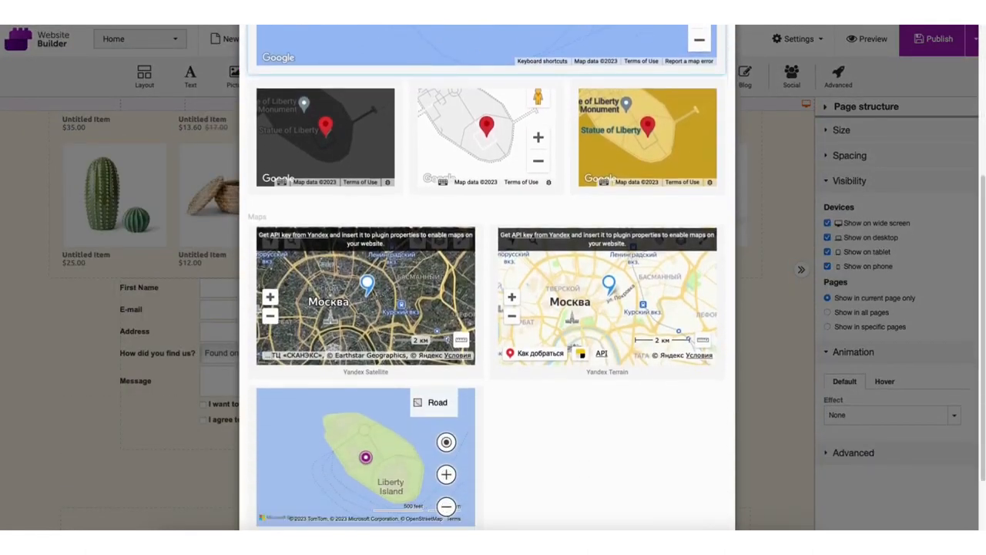
scroll(494, 150, "up", 5)
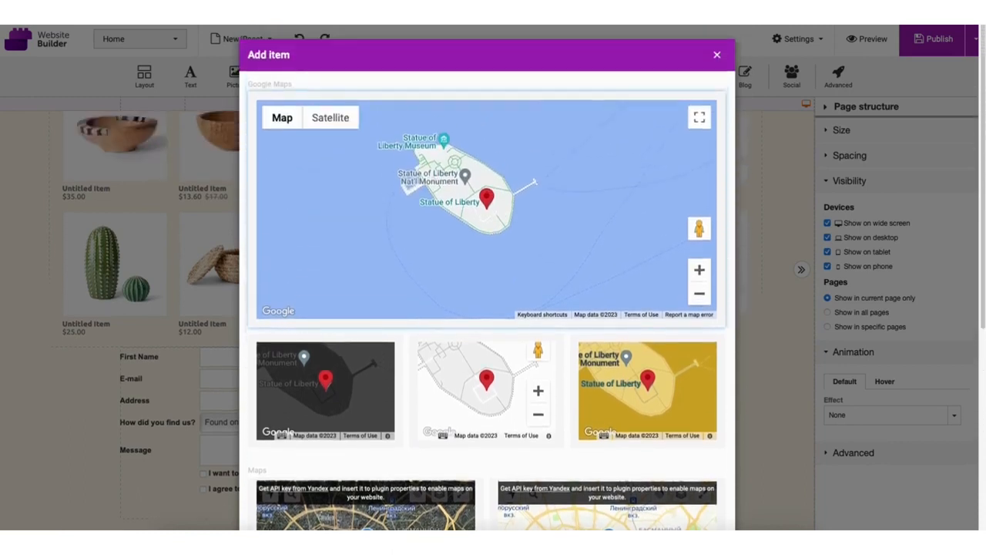
left_click(456, 229)
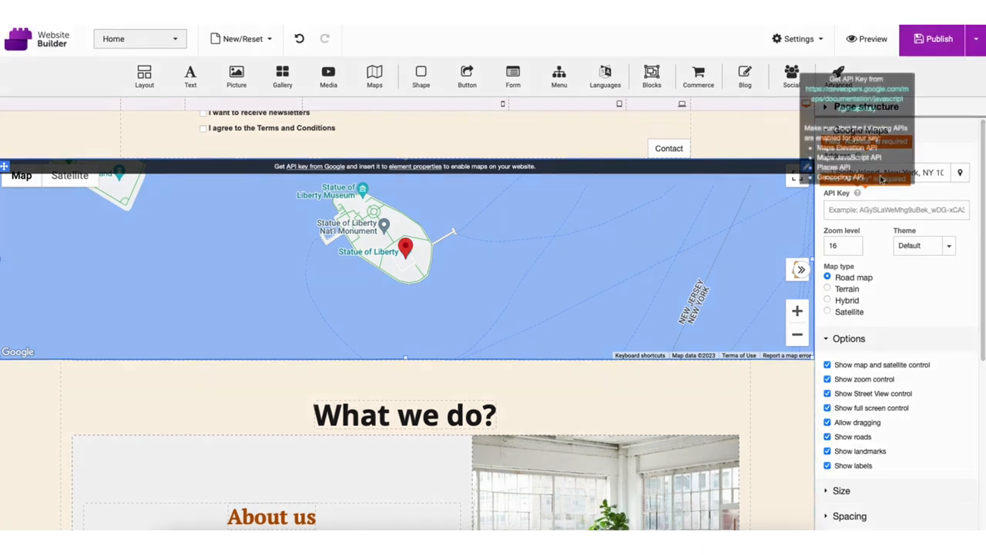
Step: Set the map's address to Los Angeles, CA and its zoom level to 12
left_click(923, 171)
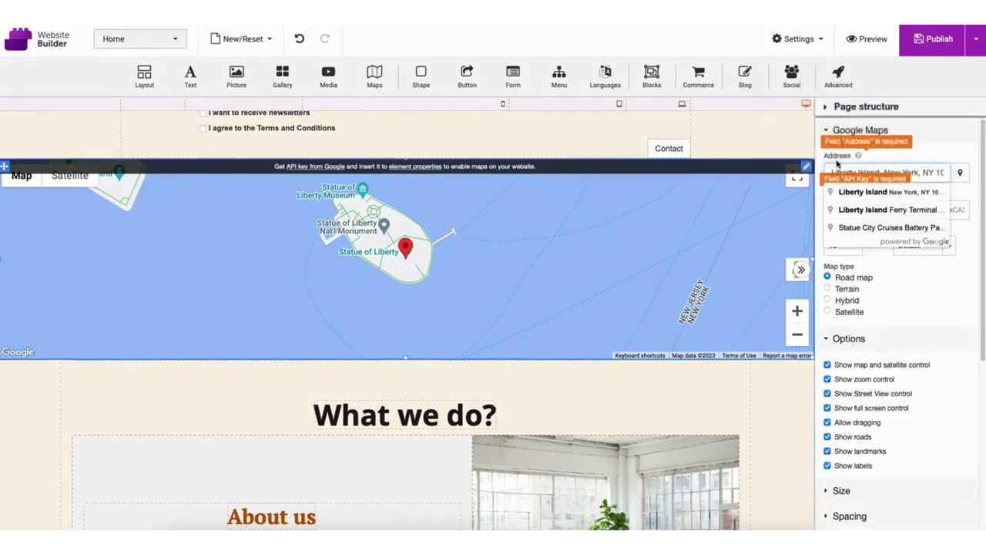
left_click_drag(832, 171, 960, 171)
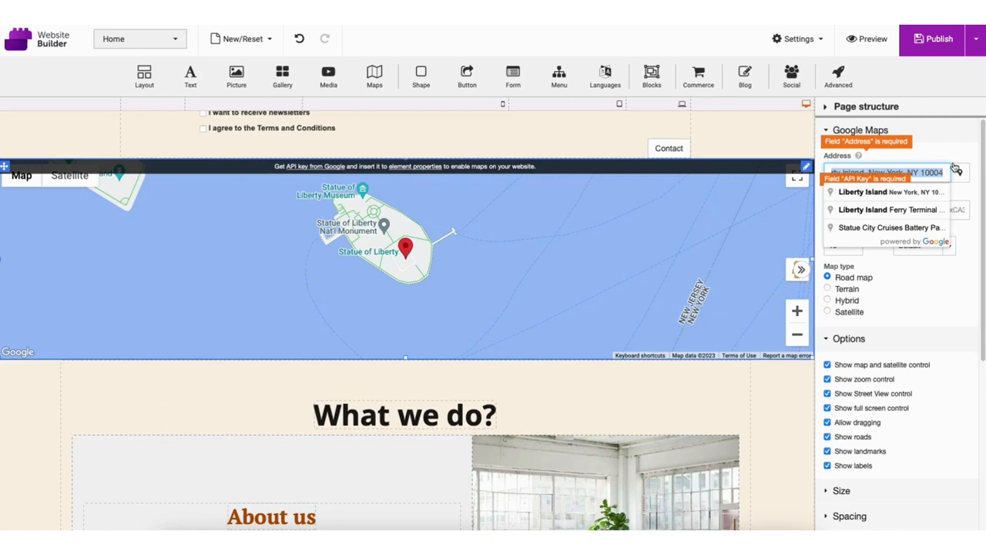
type("los angel")
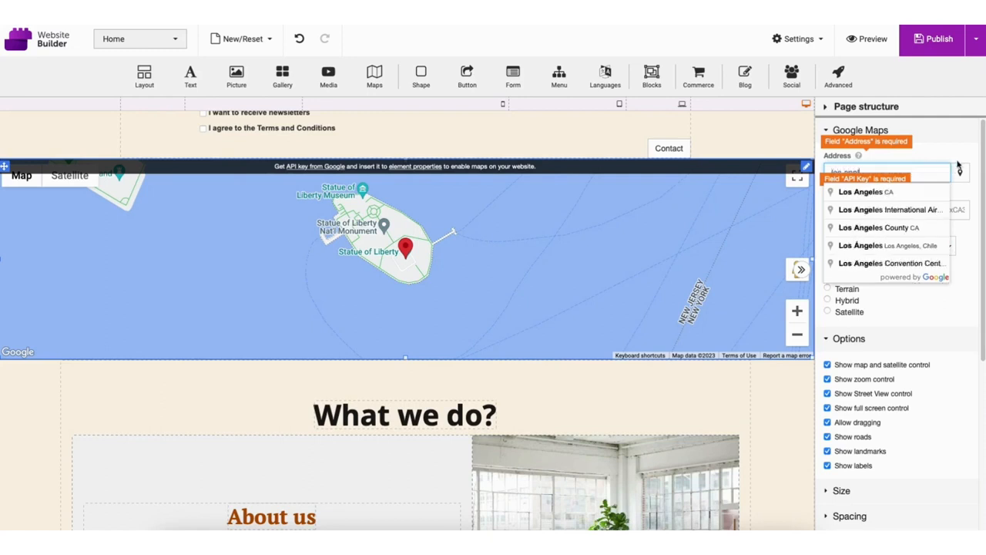
left_click(889, 193)
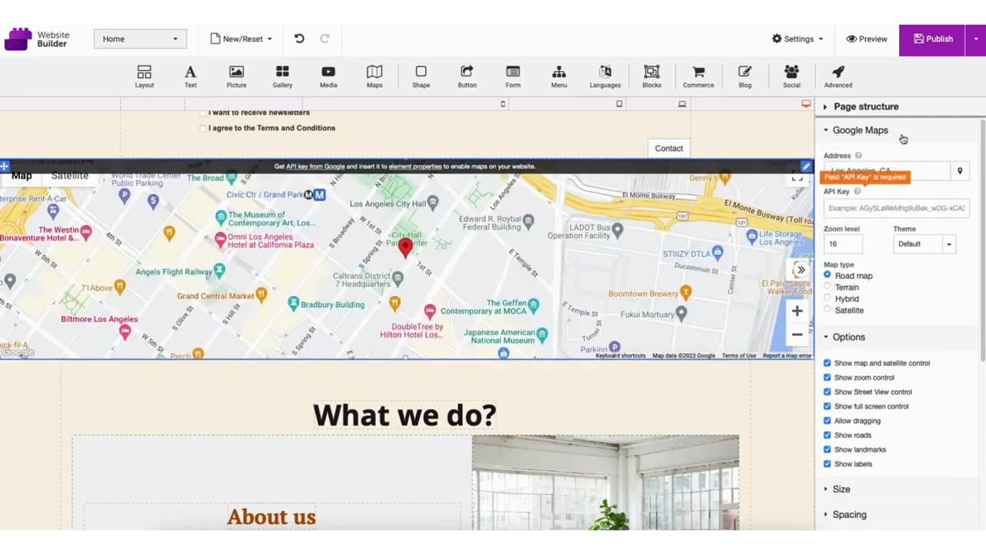
left_click(845, 244)
left_click_drag(845, 244, 830, 242)
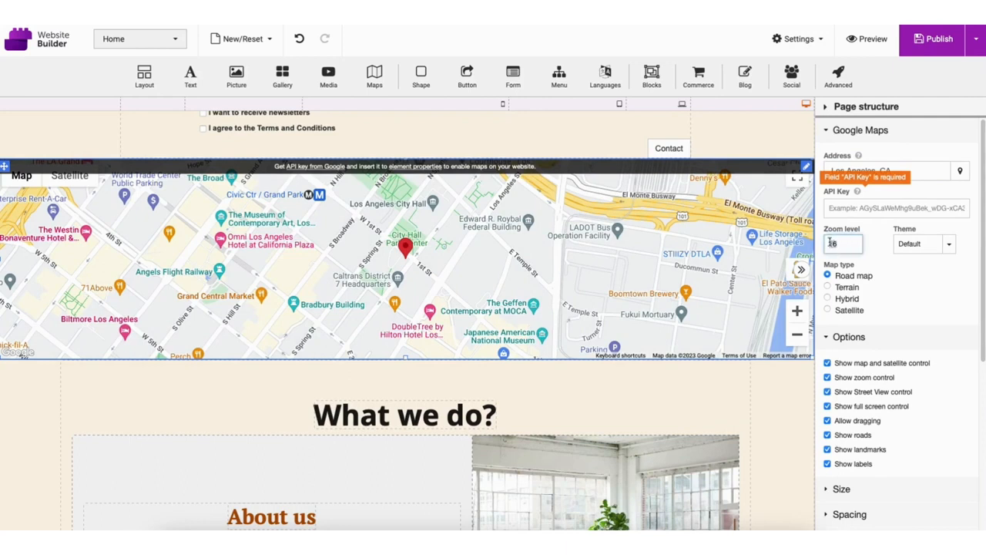
type("12")
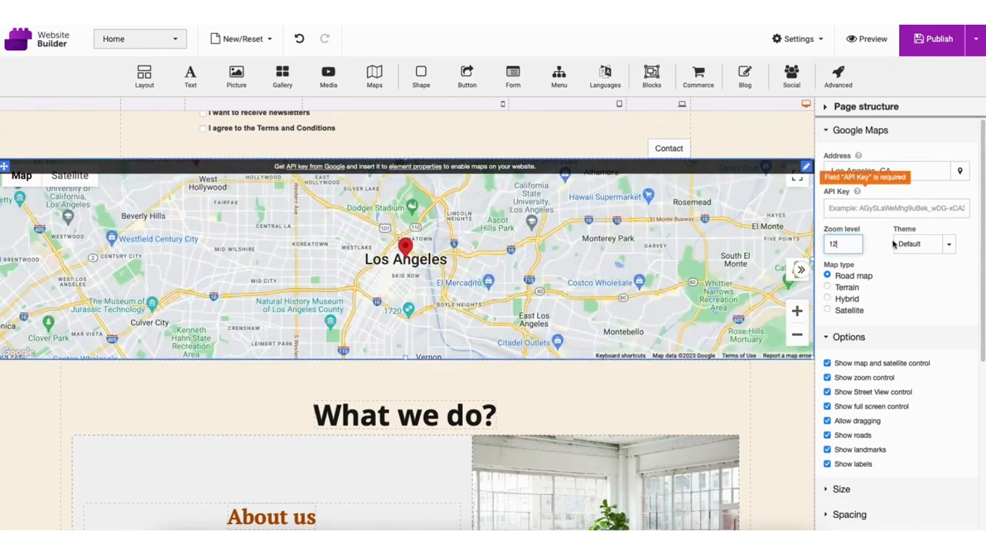
Step: Try the Light, Dark and Monochrome map themes, including a custom Monochrome colour, and return to the Default theme
left_click(920, 245)
left_click(918, 281)
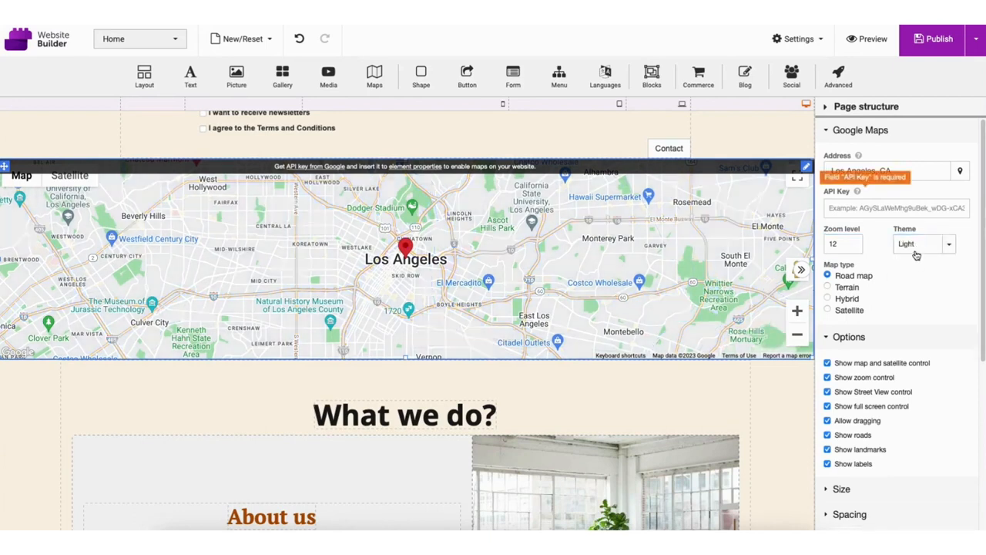
left_click(917, 245)
left_click(914, 295)
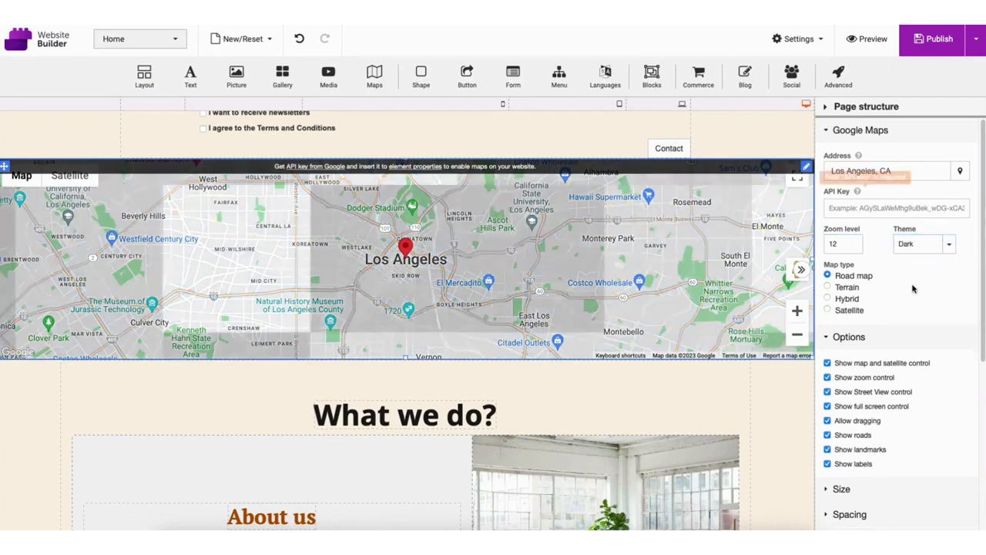
left_click(911, 247)
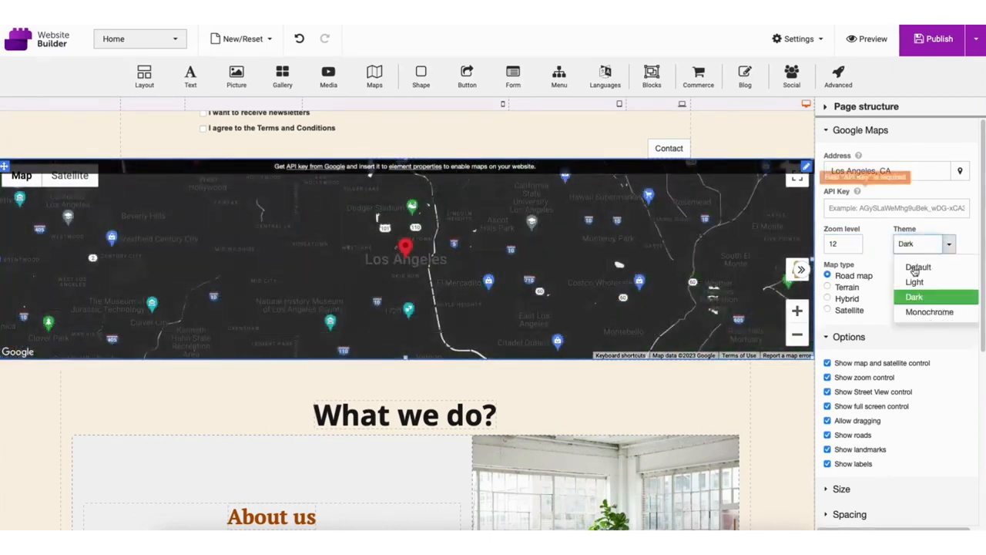
left_click(918, 312)
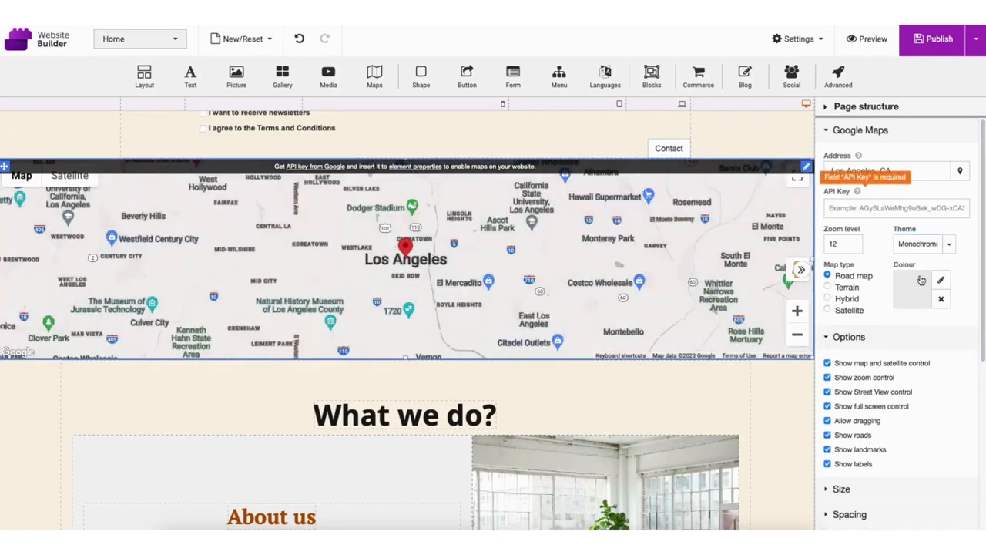
left_click(942, 281)
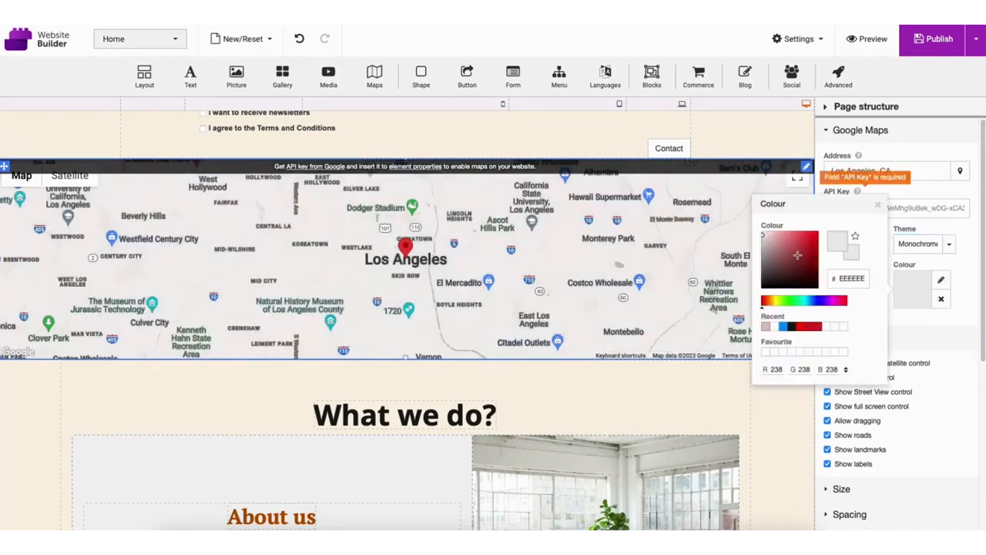
left_click(802, 243)
left_click_drag(802, 243, 781, 257)
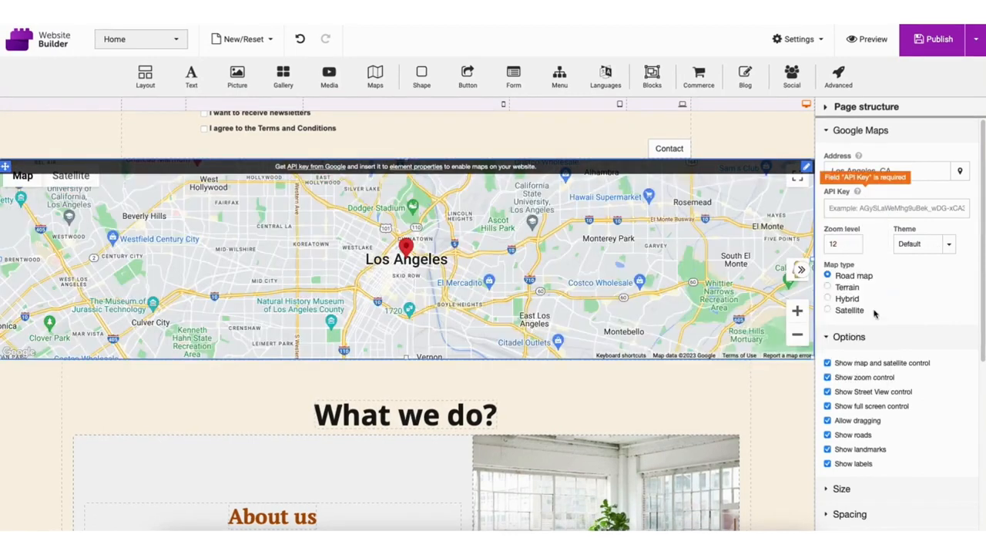
Step: Try the Terrain, Hybrid and Satellite map types and return to Road map
left_click(828, 287)
left_click(828, 298)
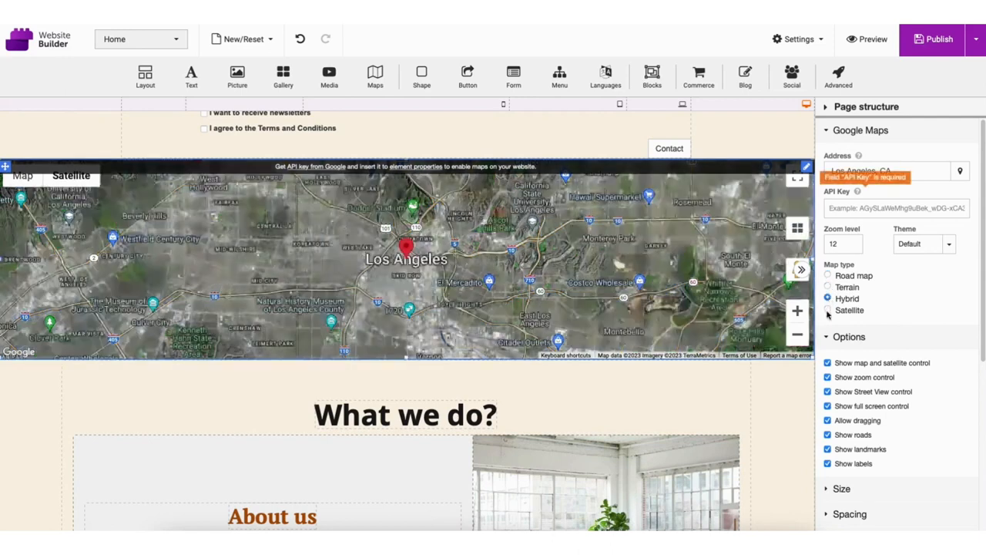
left_click(829, 310)
left_click(829, 276)
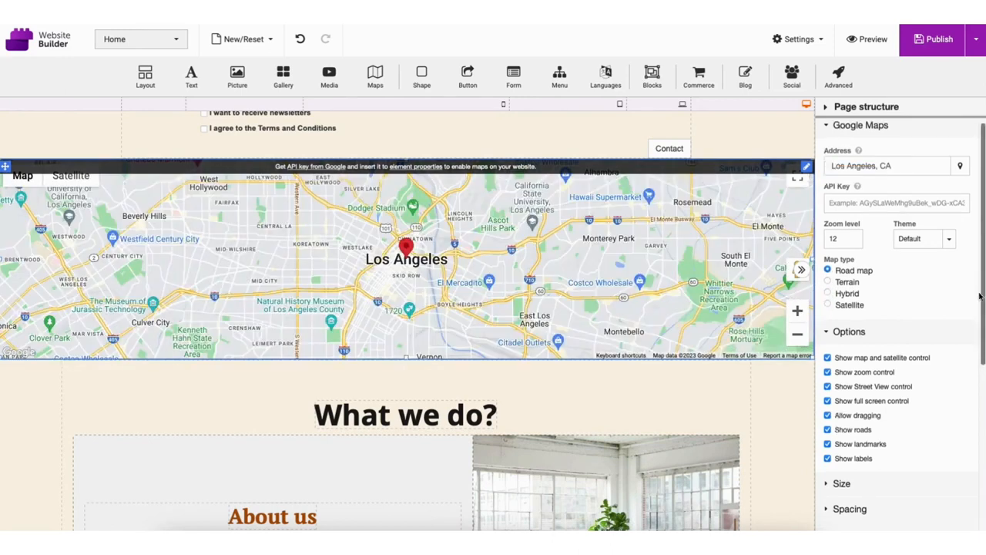
Step: Examine the map's display options, size and device visibility settings
scroll(843, 326, "down", 3)
left_click(844, 326)
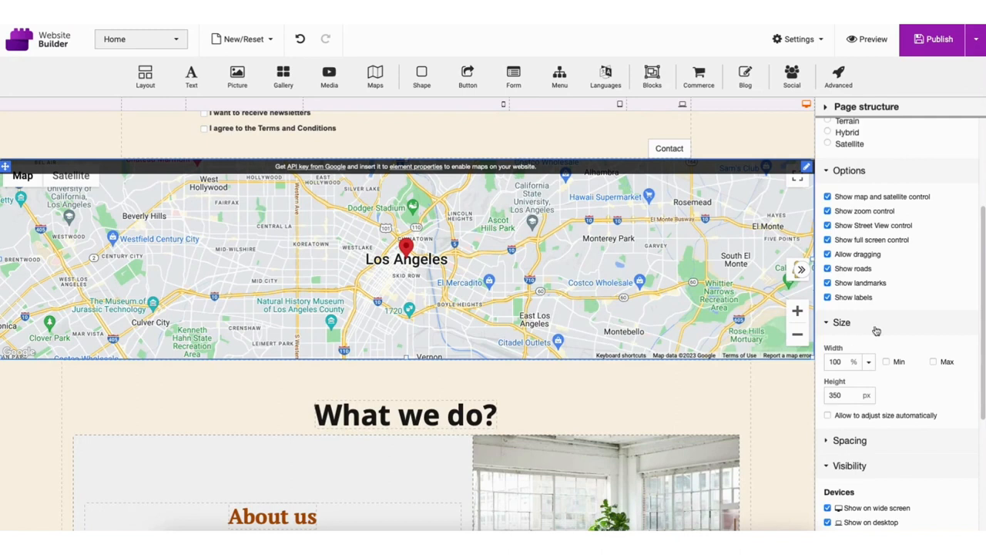
left_click_drag(984, 277, 984, 308)
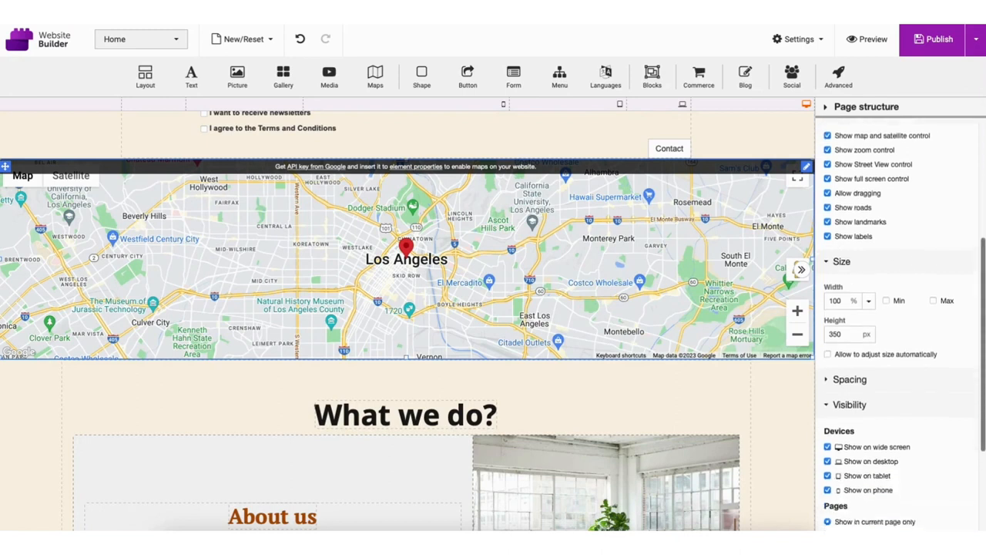
scroll(965, 214, "up", 5)
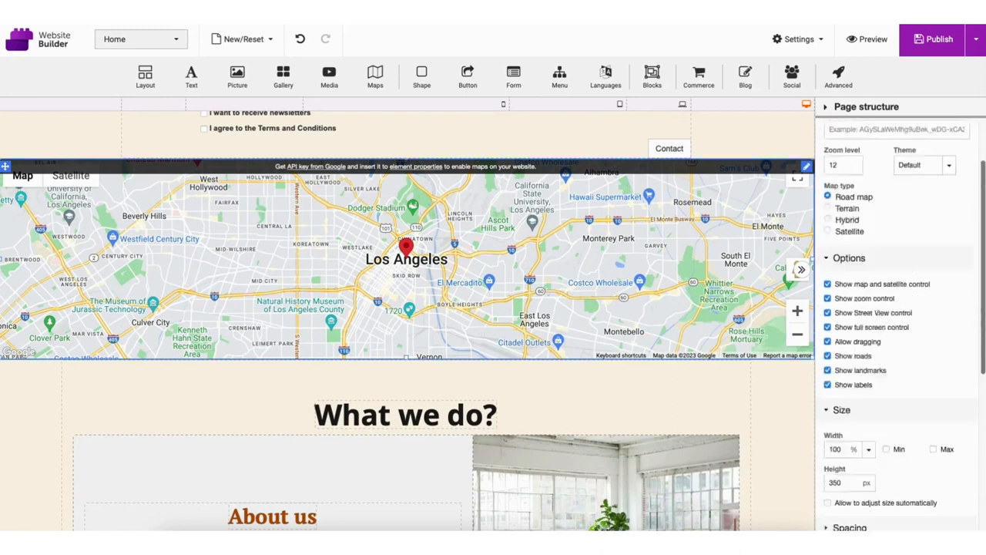
Step: Switch to Google's API key documentation from the map notice, follow its Credentials page link and open the new Google Cloud project form
left_click(849, 209)
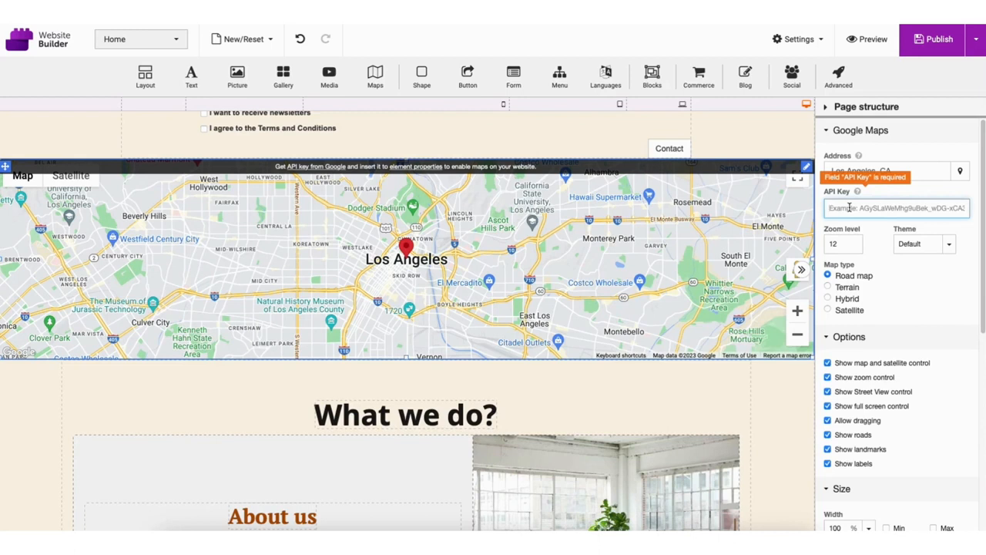
left_click(308, 169)
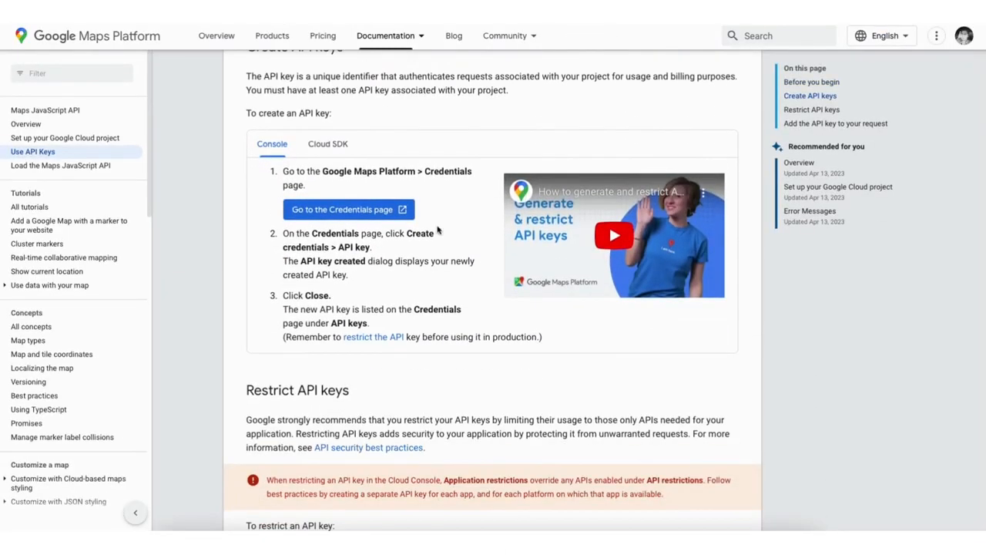
left_click(327, 211)
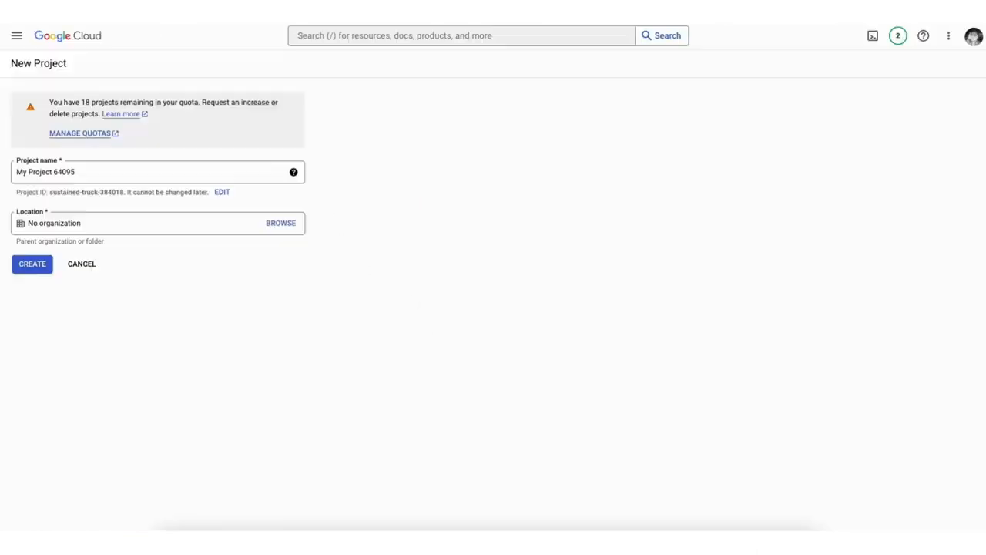
left_click(934, 108)
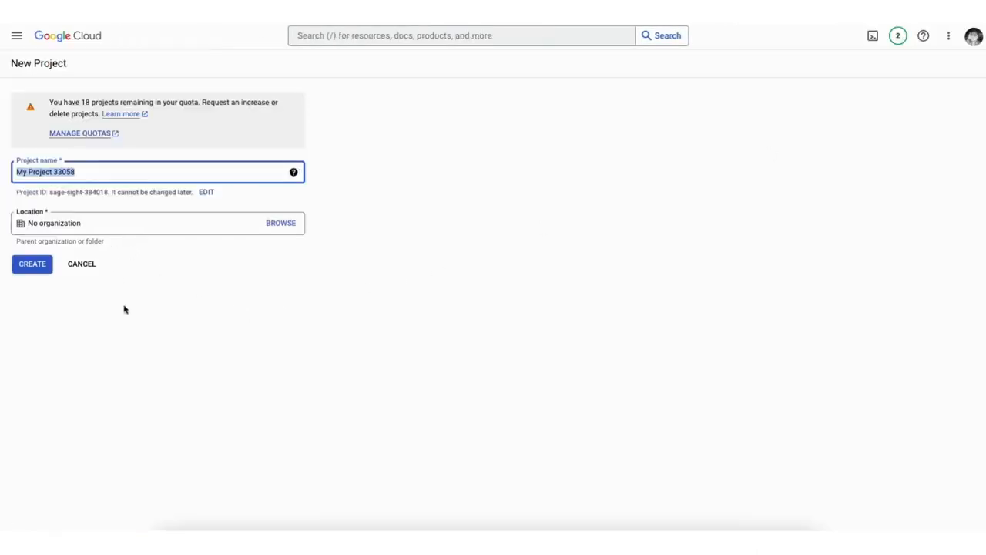
Step: Name the new Google Cloud project Demo1 and select its Location field
type("Demo1")
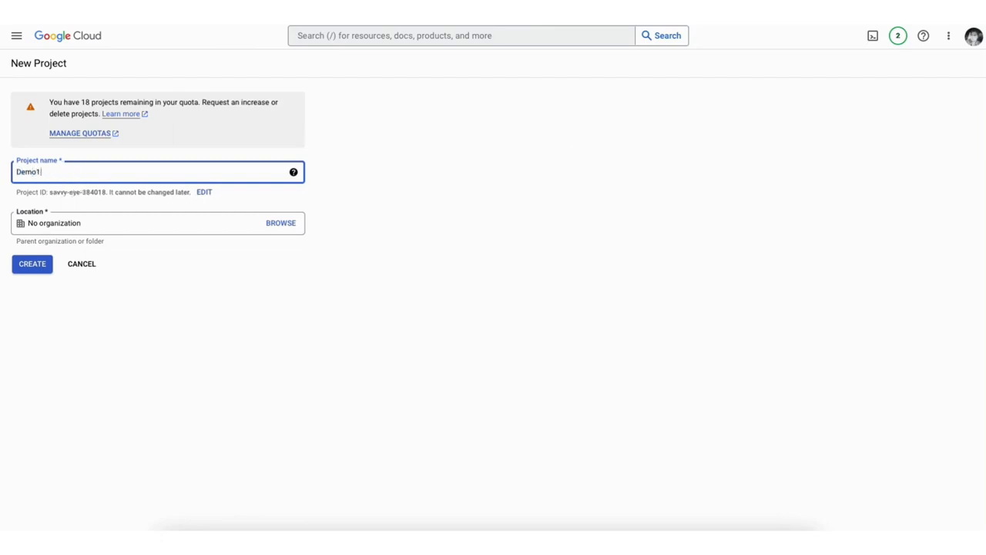
left_click(120, 224)
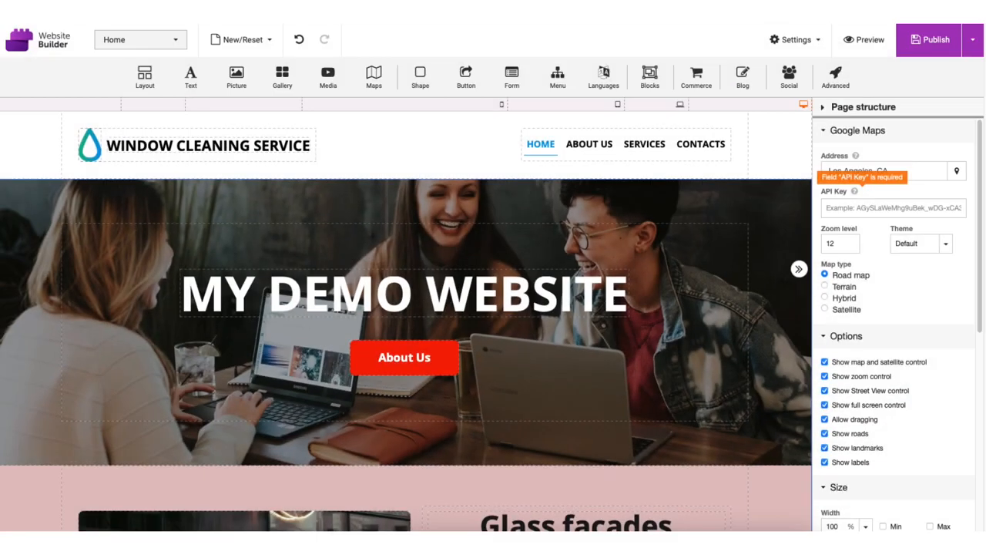
Step: Try different background colours for the website's header row
left_click(454, 188)
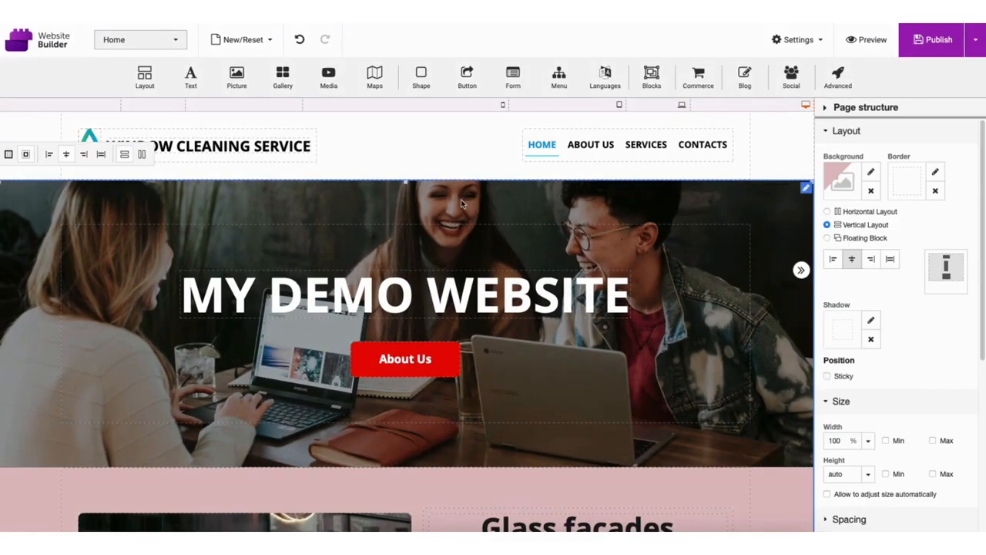
left_click(416, 140)
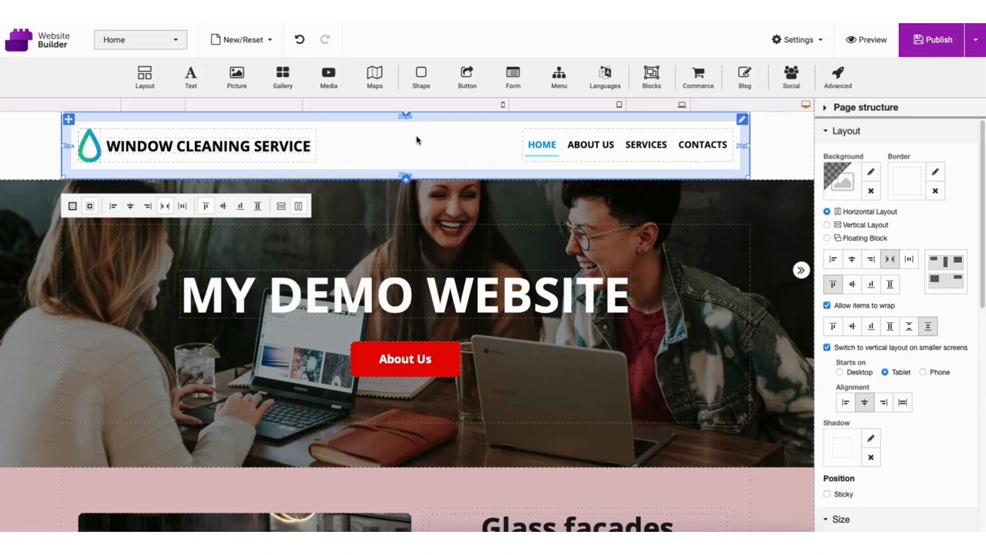
left_click(870, 171)
left_click_drag(546, 120, 520, 118)
left_click_drag(521, 118, 531, 120)
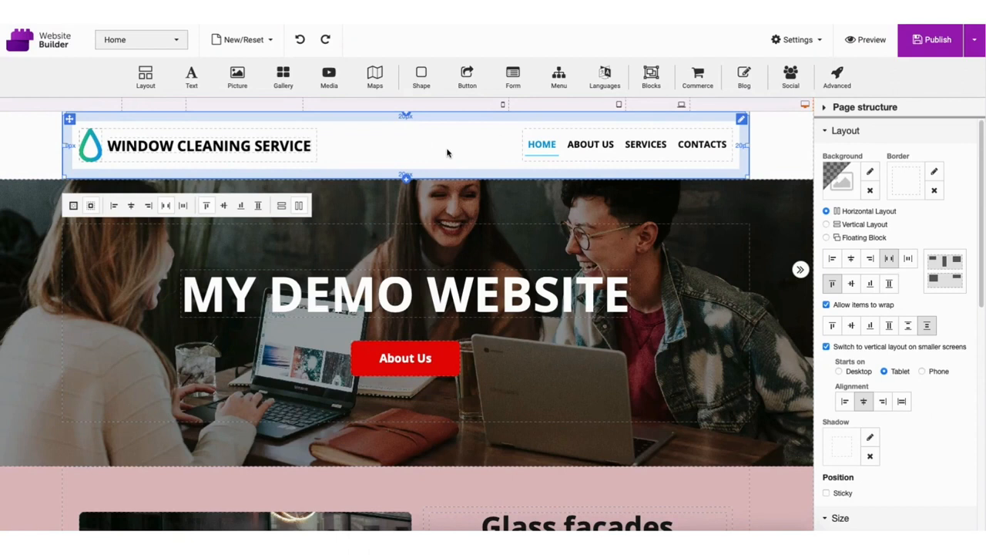
Step: Remove the existing header and replace it with the dark blue Header block with a logo and four-item menu
right_click(446, 152)
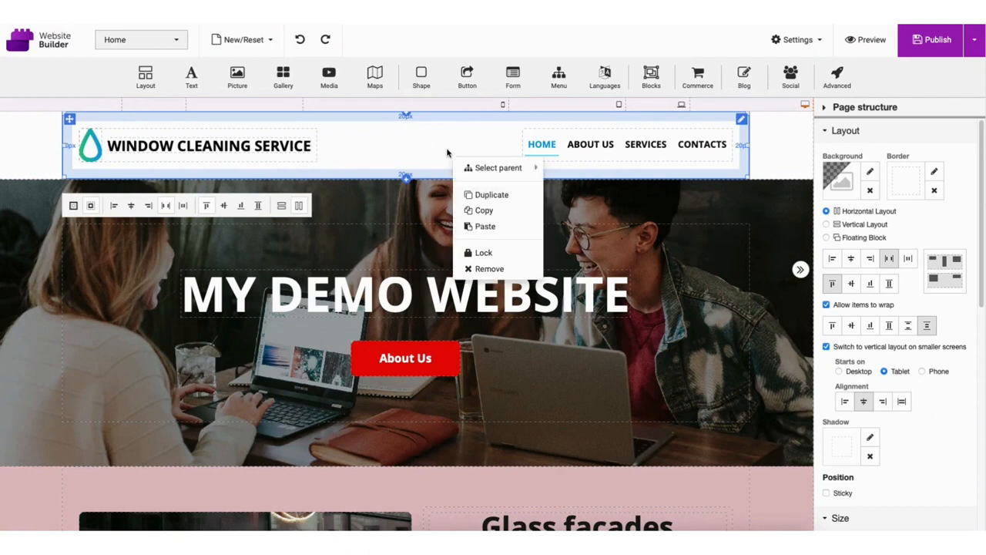
left_click(487, 270)
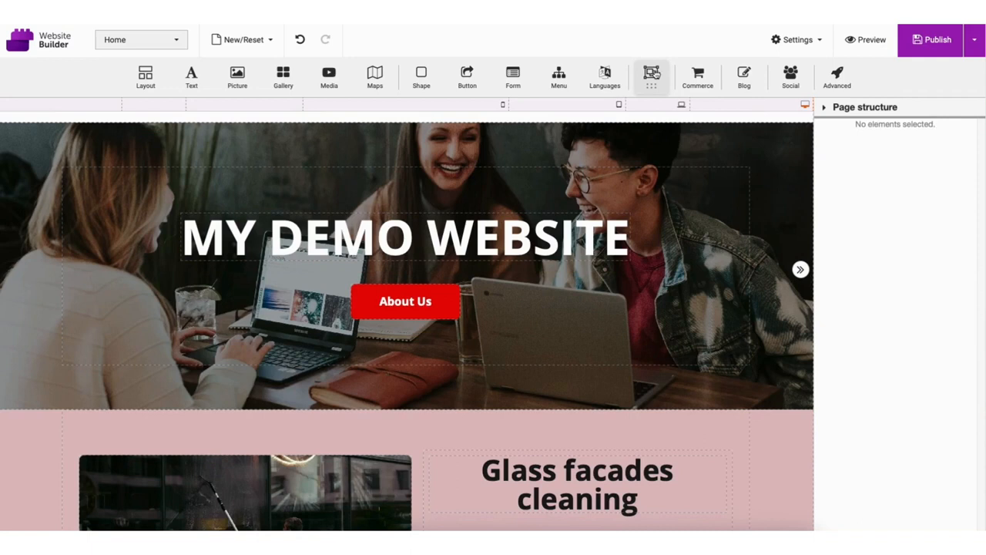
left_click(654, 74)
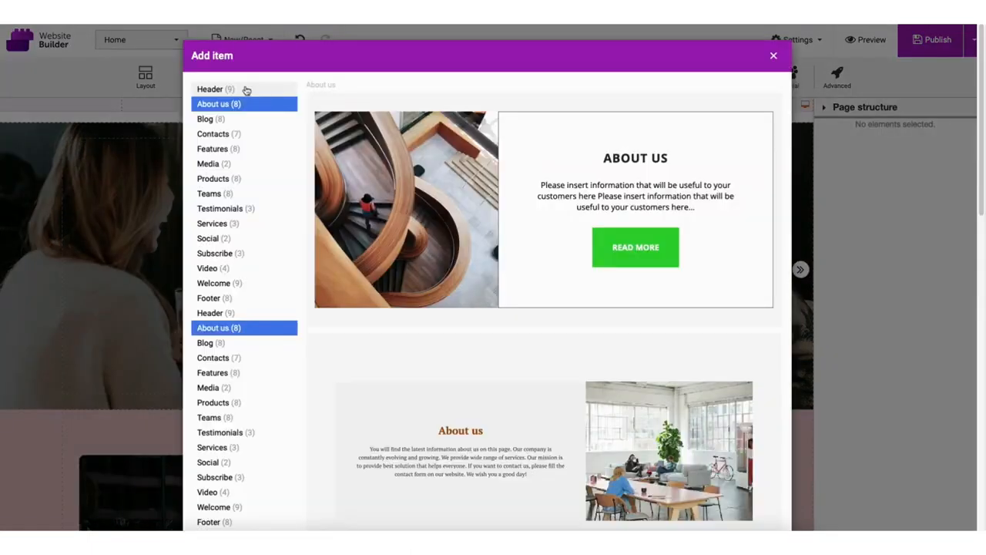
left_click(243, 89)
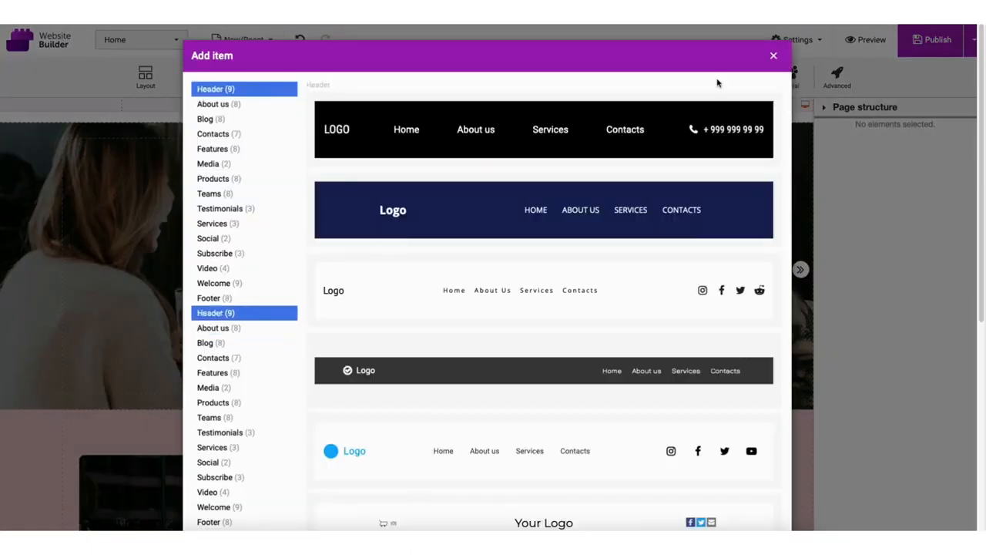
scroll(716, 82, "down", 3)
scroll(715, 82, "down", 1)
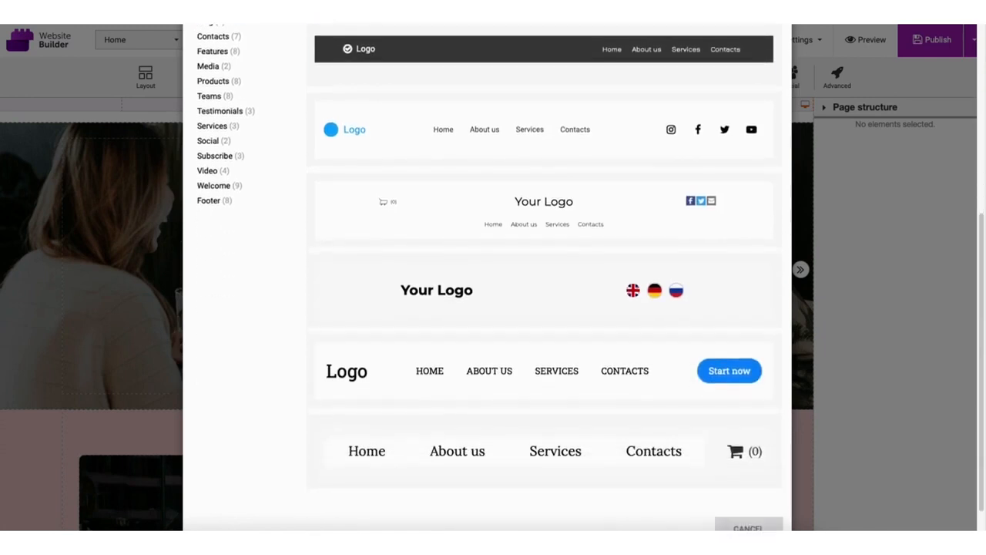
scroll(716, 82, "up", 1)
scroll(468, 179, "up", 4)
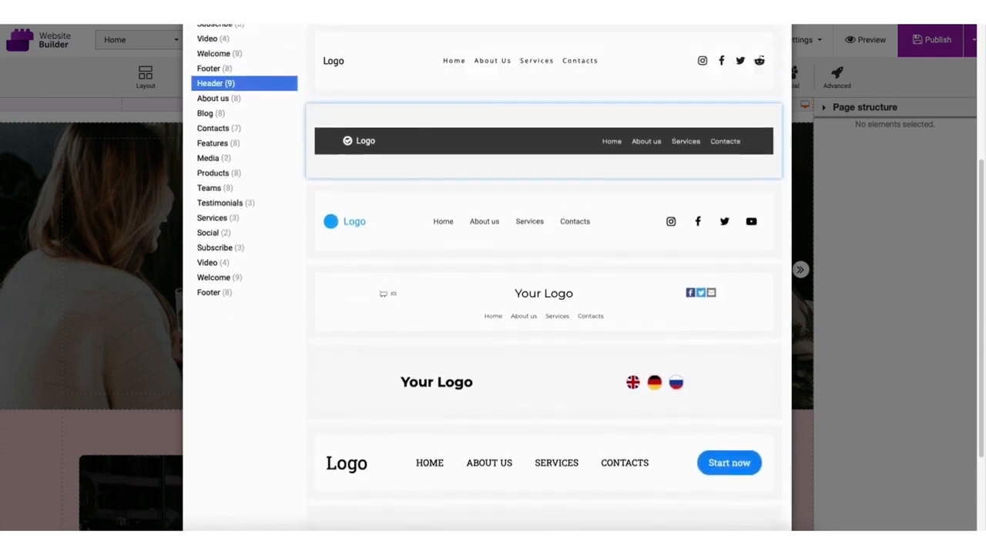
left_click(468, 179)
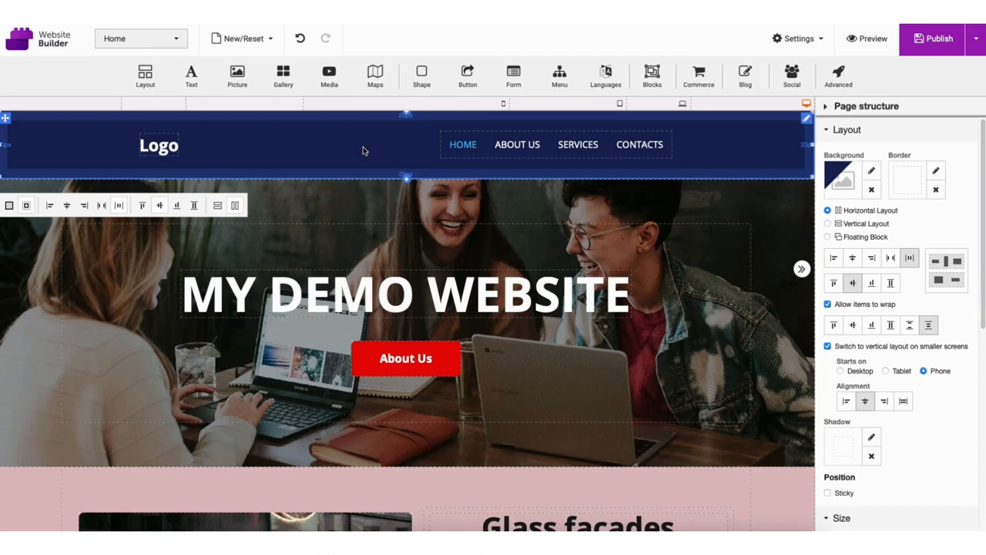
Step: Try reordering the Home item in the header menu's item editor and keep it linked to the Home page
left_click(464, 148)
left_click(470, 184)
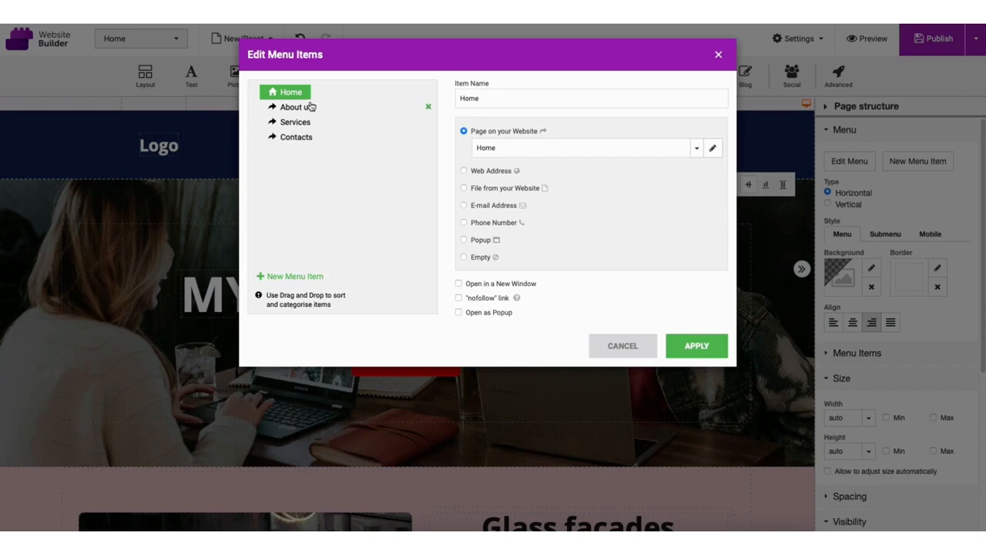
left_click_drag(273, 94, 283, 129)
left_click_drag(284, 129, 283, 92)
left_click(503, 150)
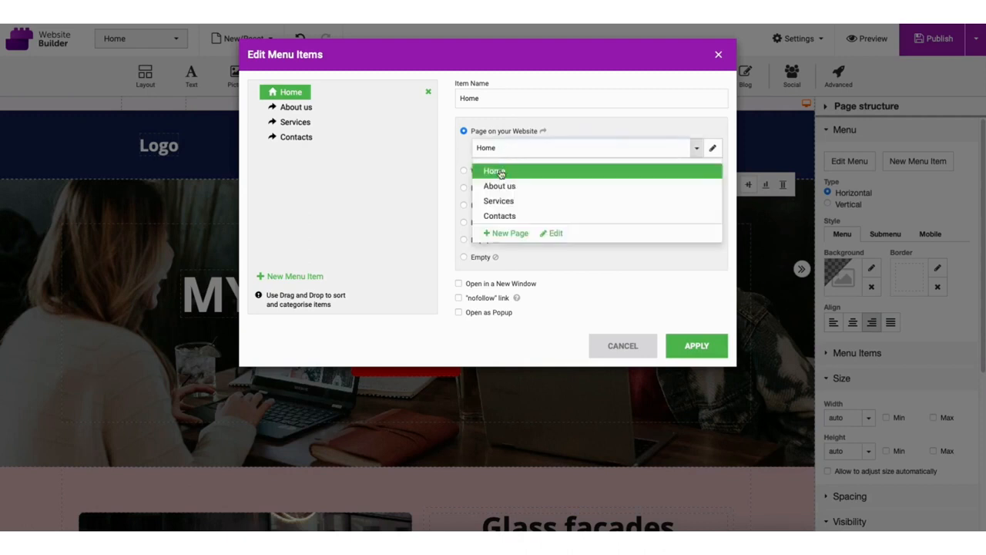
left_click(501, 172)
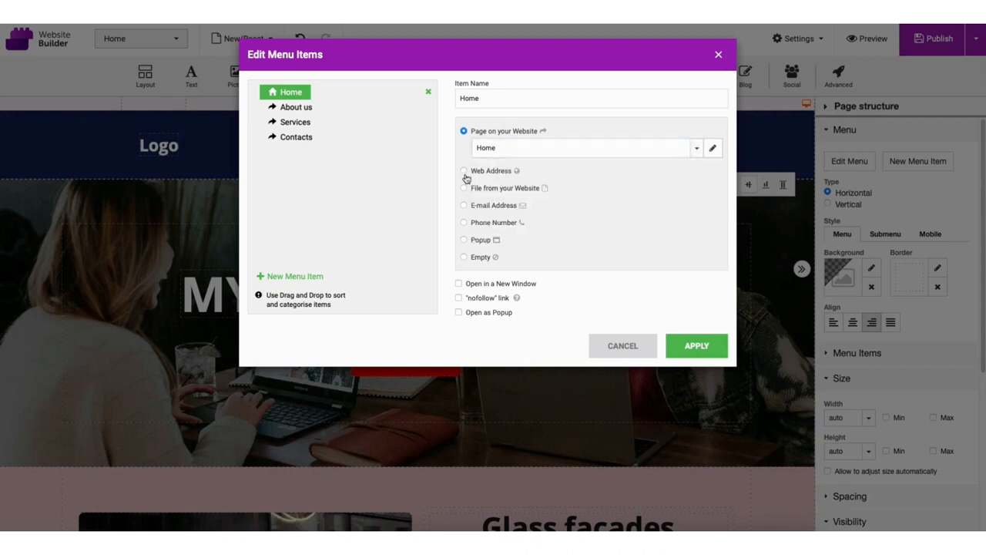
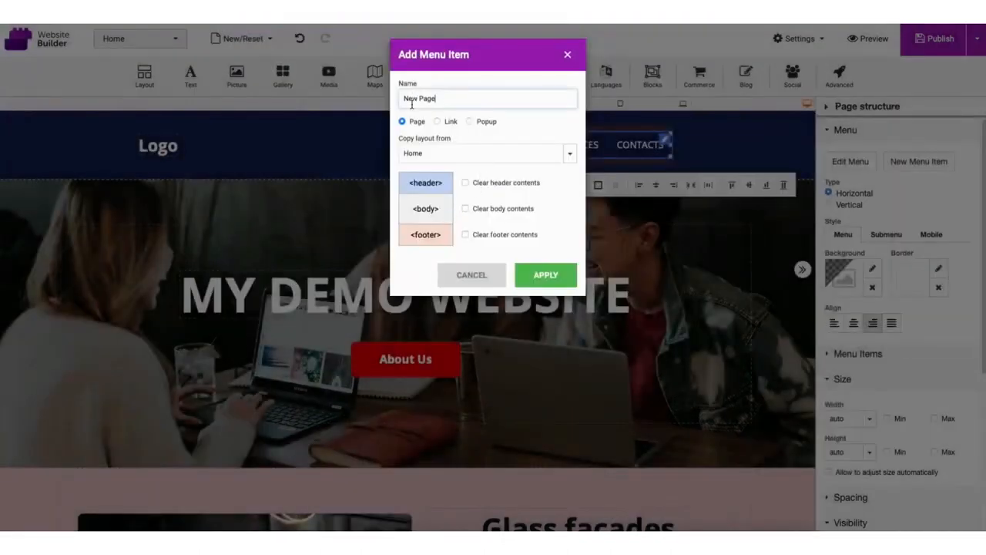
Step: Check the layout source and page type options for a new menu item and leave without adding it
left_click(414, 157)
left_click(416, 155)
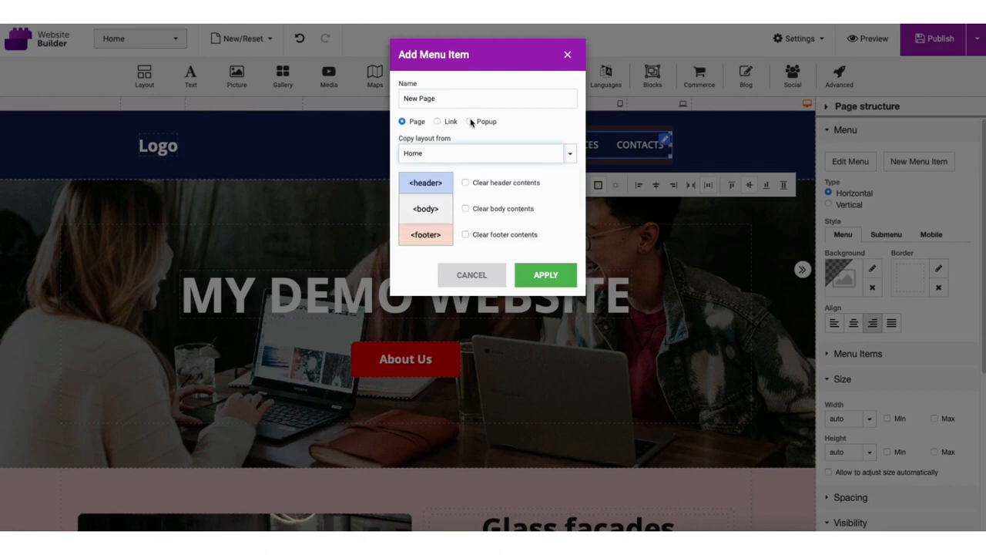
left_click(330, 154)
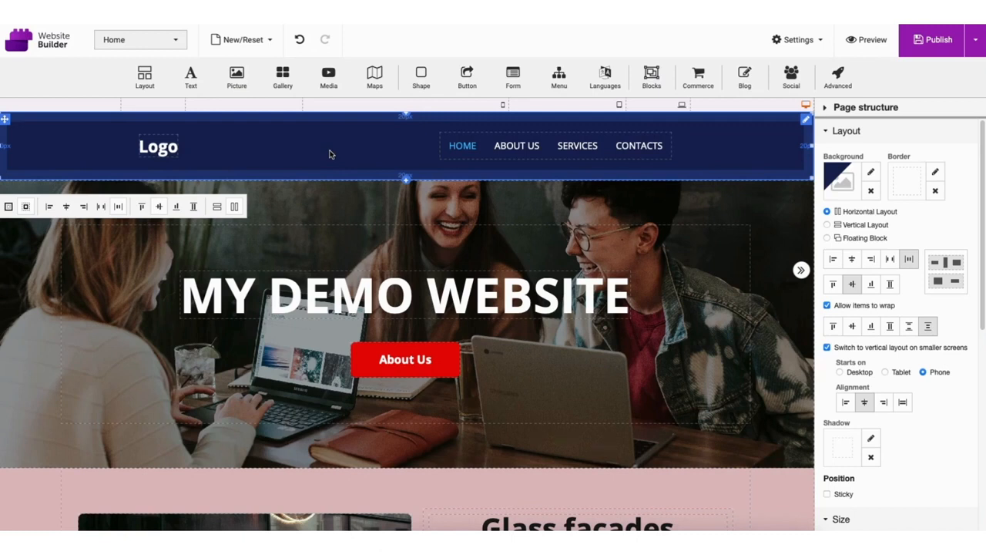
Step: Replace the header's logo text with "My Demo Website"
left_click(165, 152)
double_click(165, 147)
type("My Demo Website")
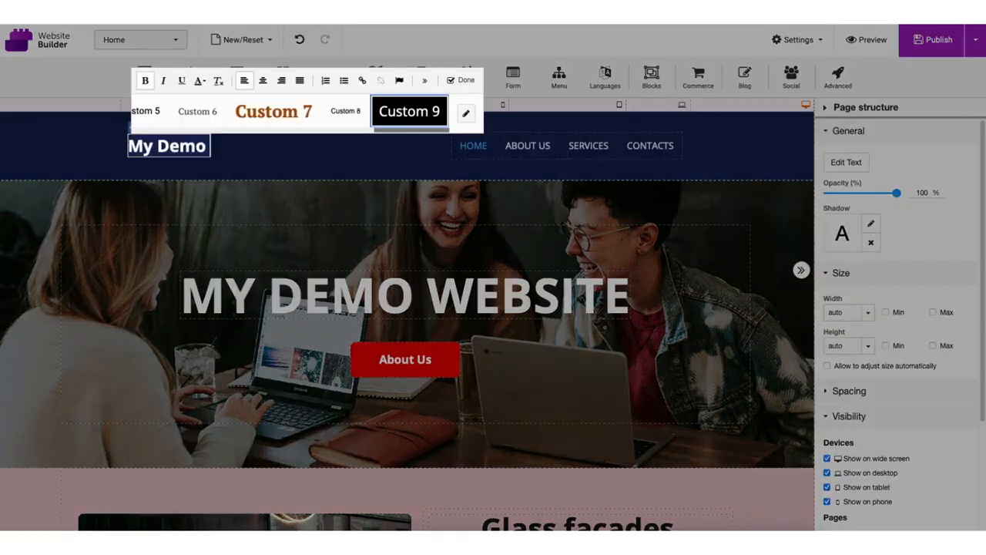
left_click(319, 164)
left_click(344, 148)
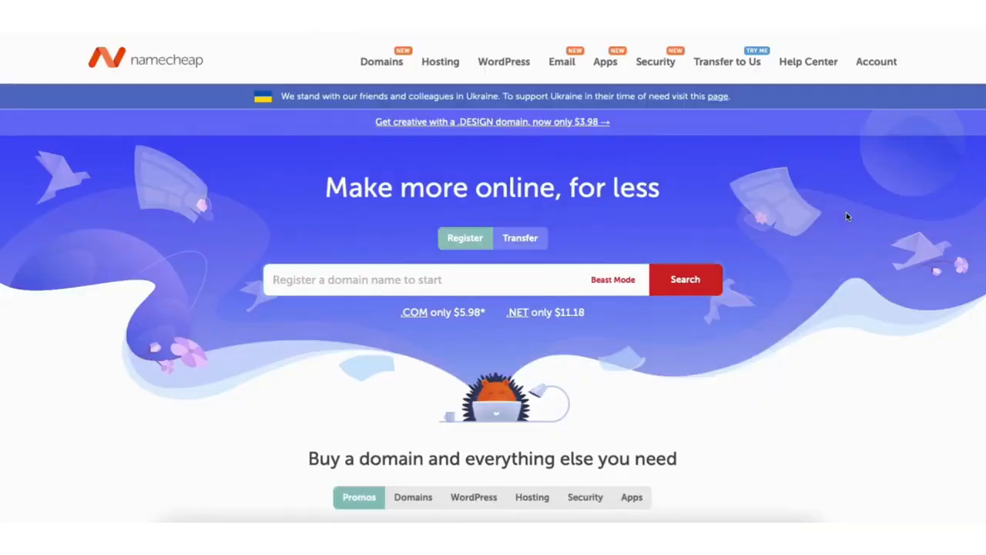
Step: Switch to Namecheap's Free Logo Maker and start a free logo for the brand name "My Demo Website"
mouse_move(610, 66)
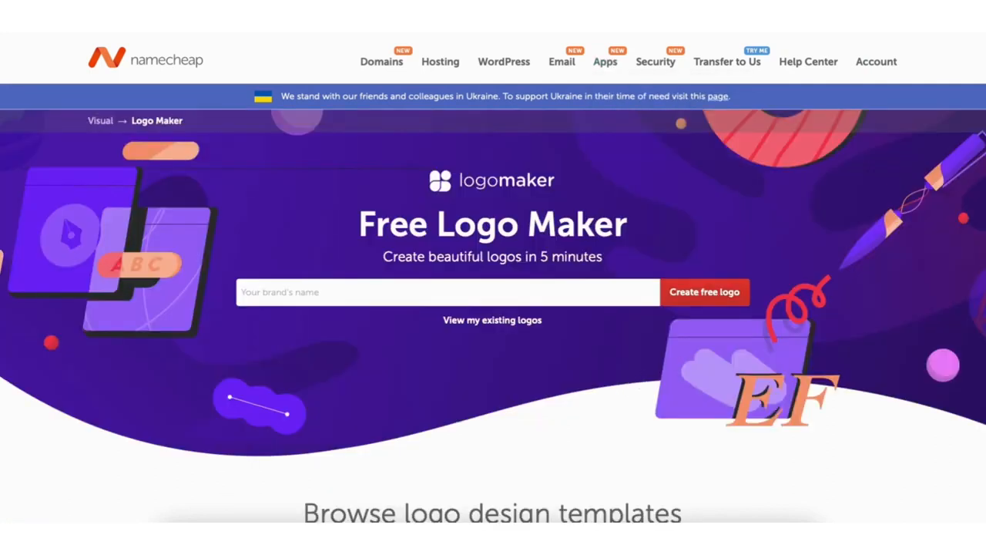
left_click(323, 291)
type("My Demo Websit")
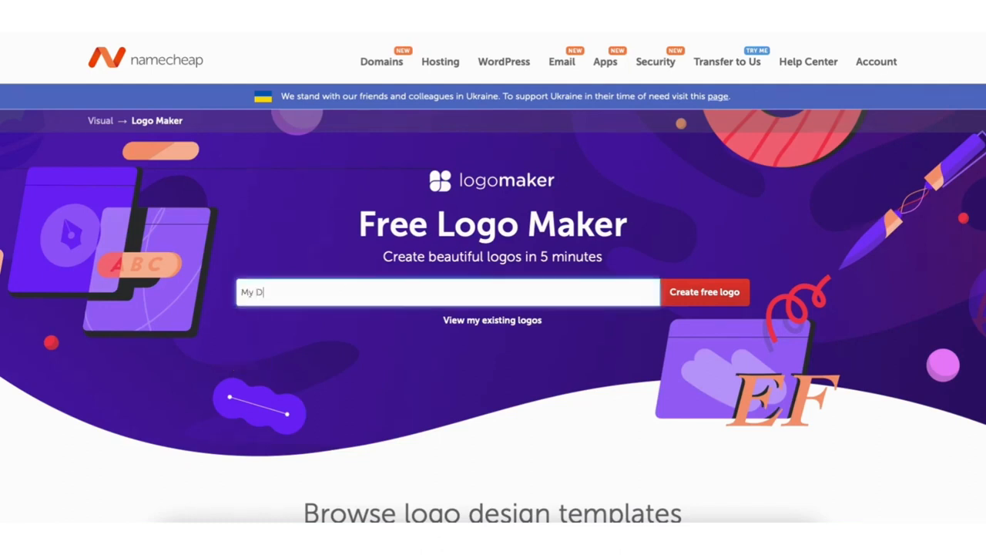
type("e")
left_click(687, 292)
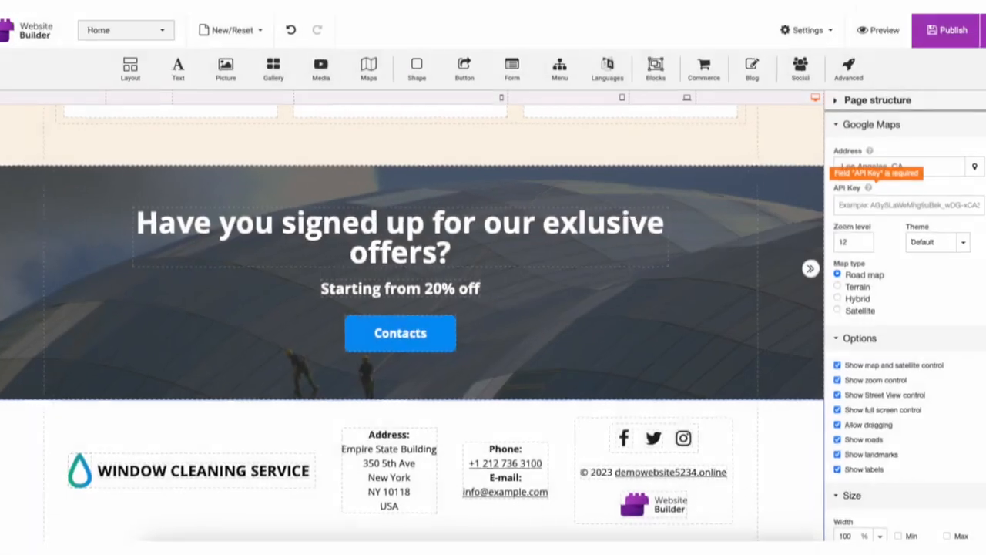
Step: Try a dark background colour, 312727, on the page footer
left_click(46, 434)
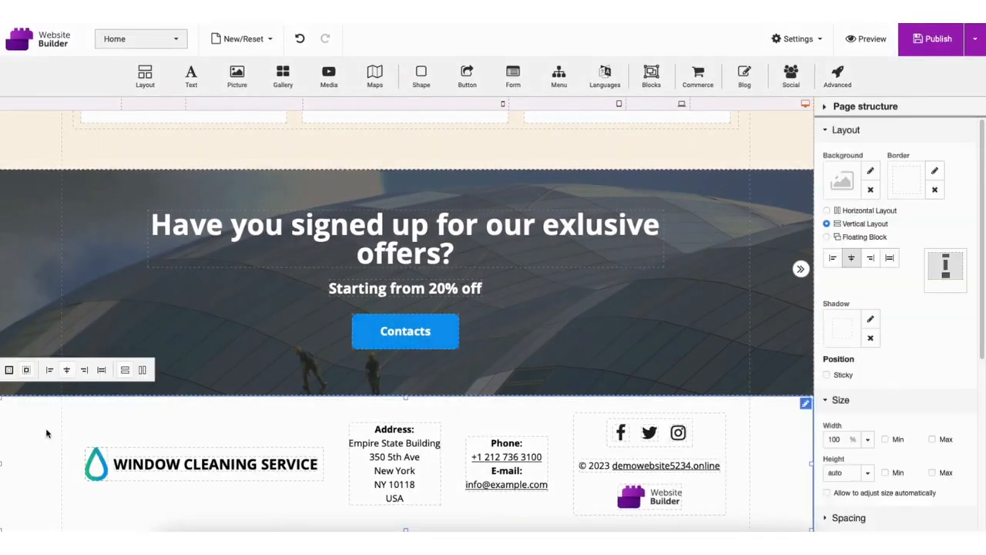
left_click(869, 171)
left_click(530, 137)
left_click(526, 142)
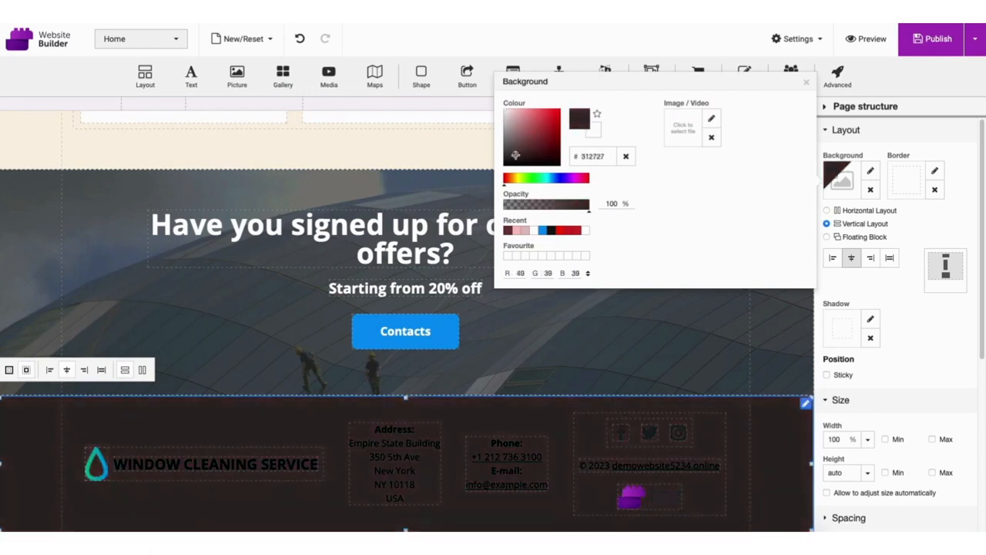
left_click(191, 440)
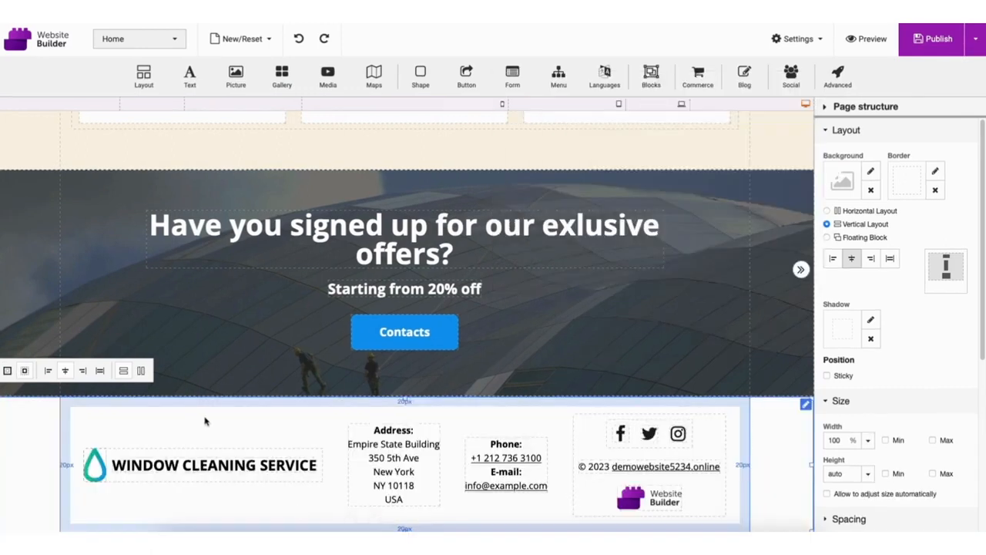
Step: Remove the existing footer and add the white Footer block titled "Let your customers sign up for your exclusive offers."
left_click(385, 458)
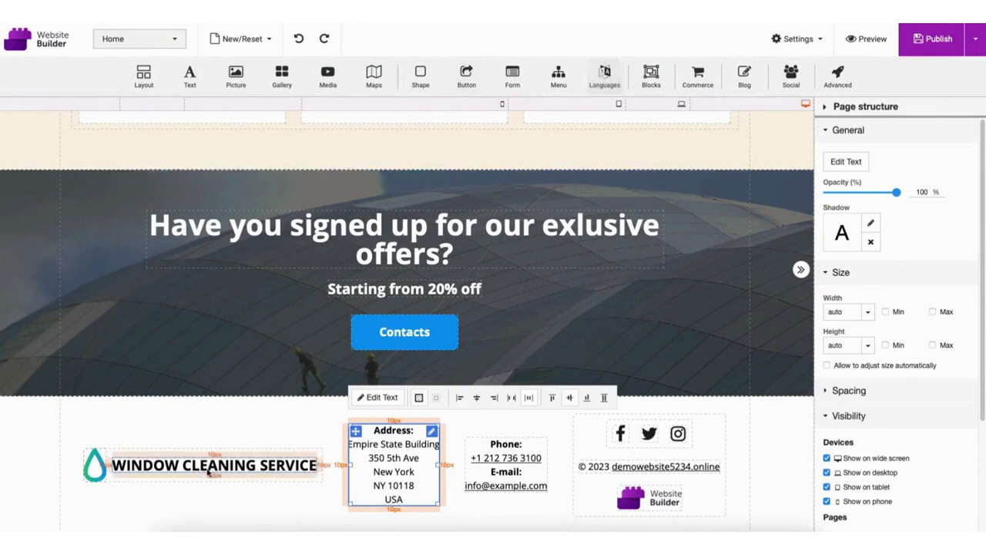
right_click(219, 429)
left_click(257, 410)
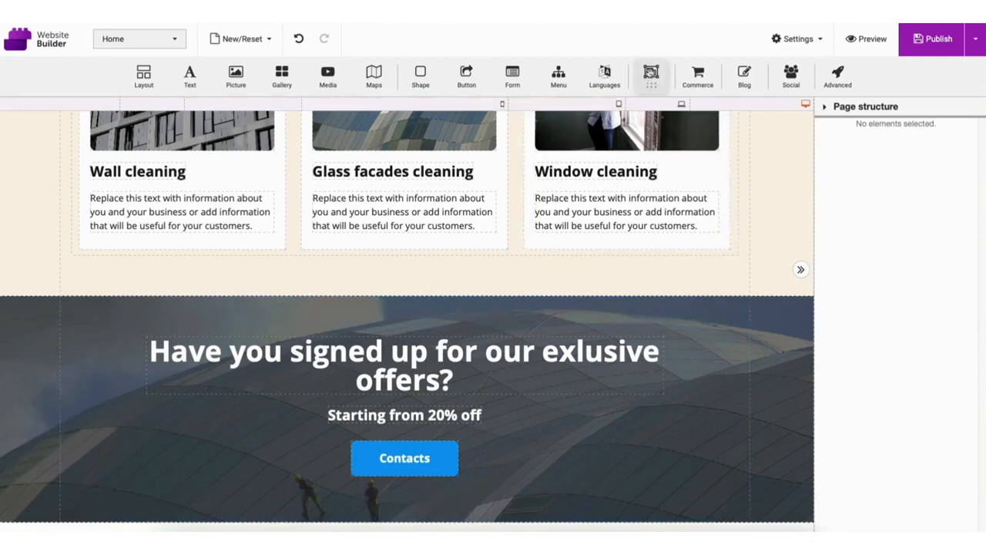
left_click(651, 73)
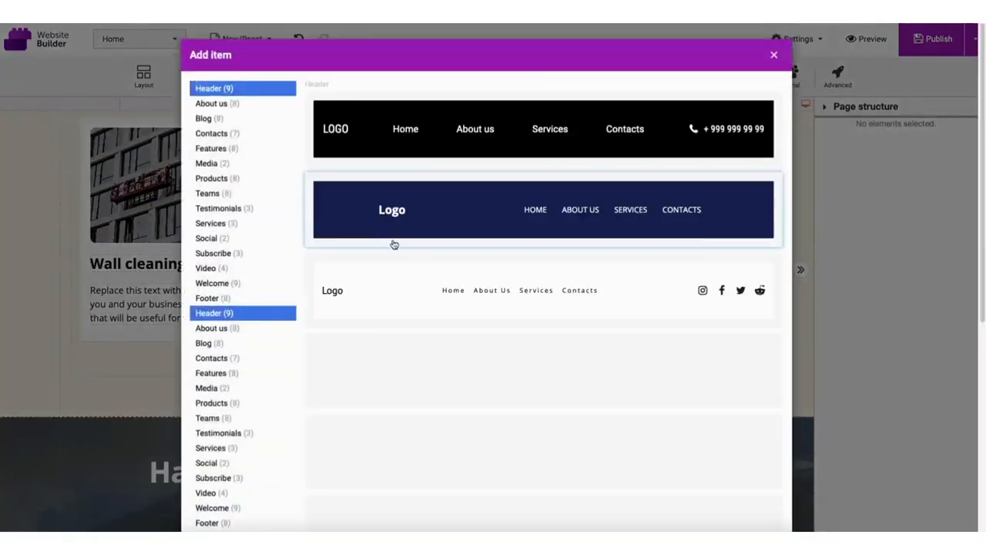
left_click(208, 523)
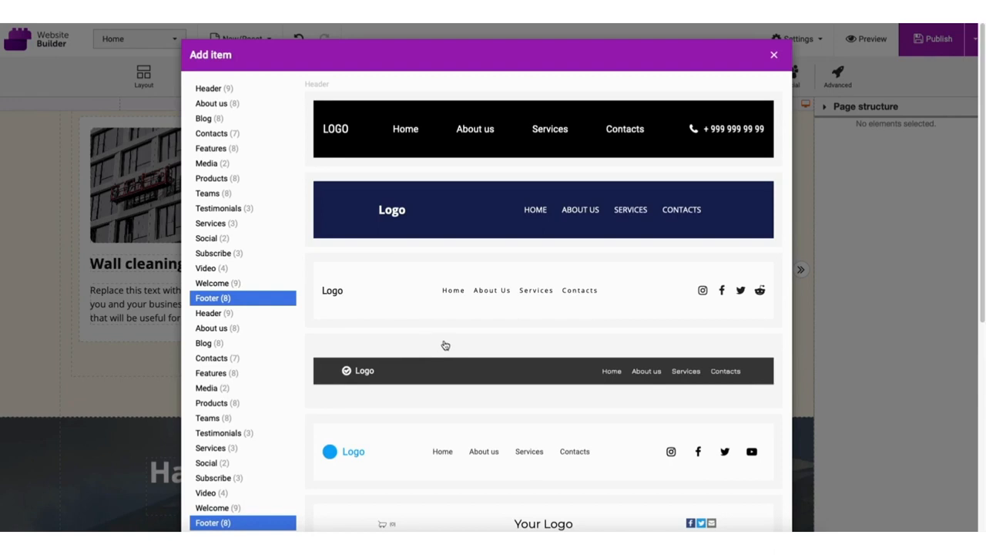
scroll(500, 84, "down", 5)
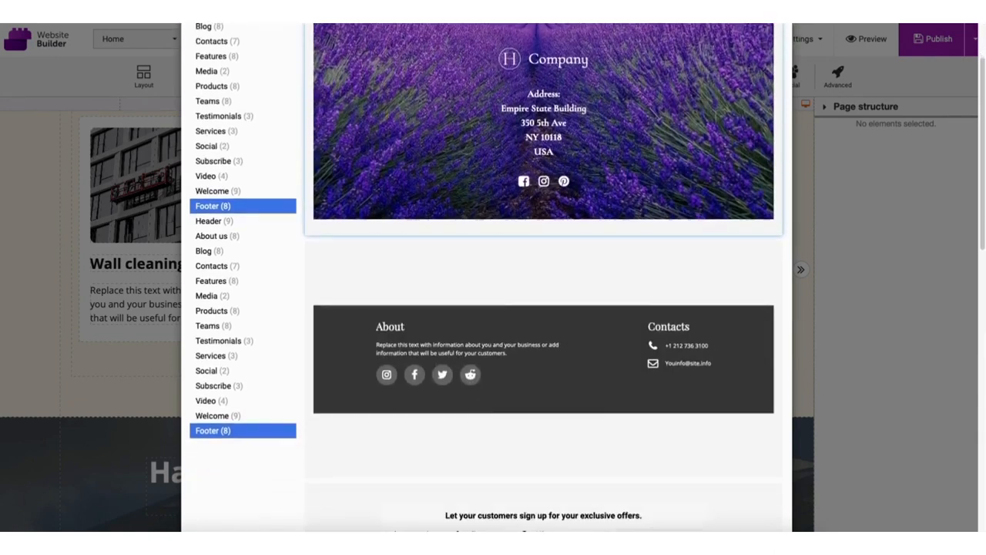
scroll(543, 277, "down", 10)
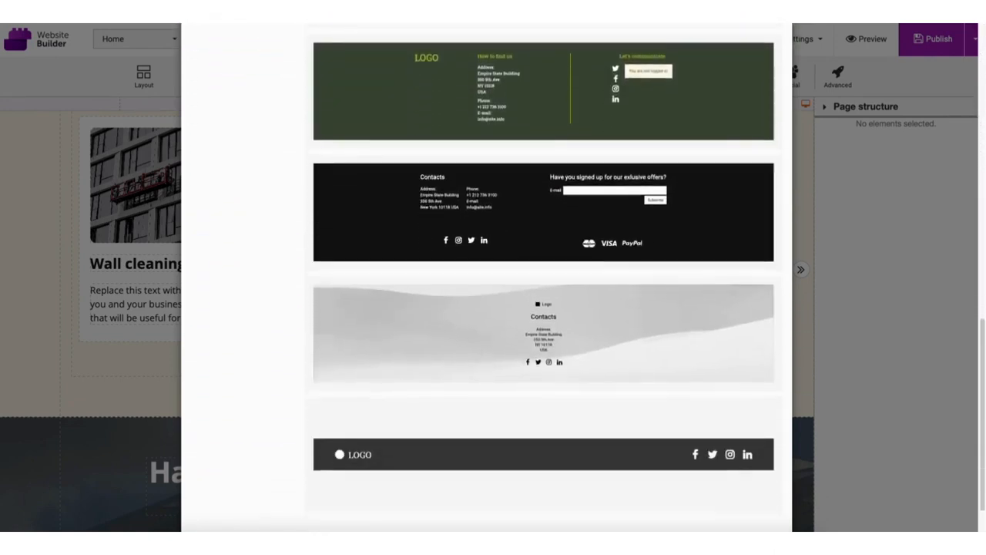
left_click(478, 356)
scroll(479, 356, "up", 8)
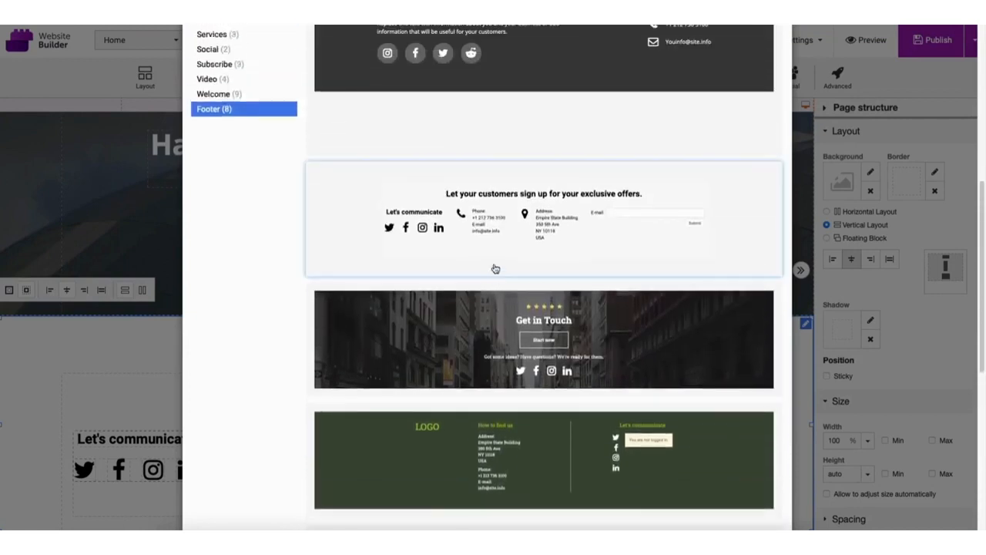
left_click(501, 226)
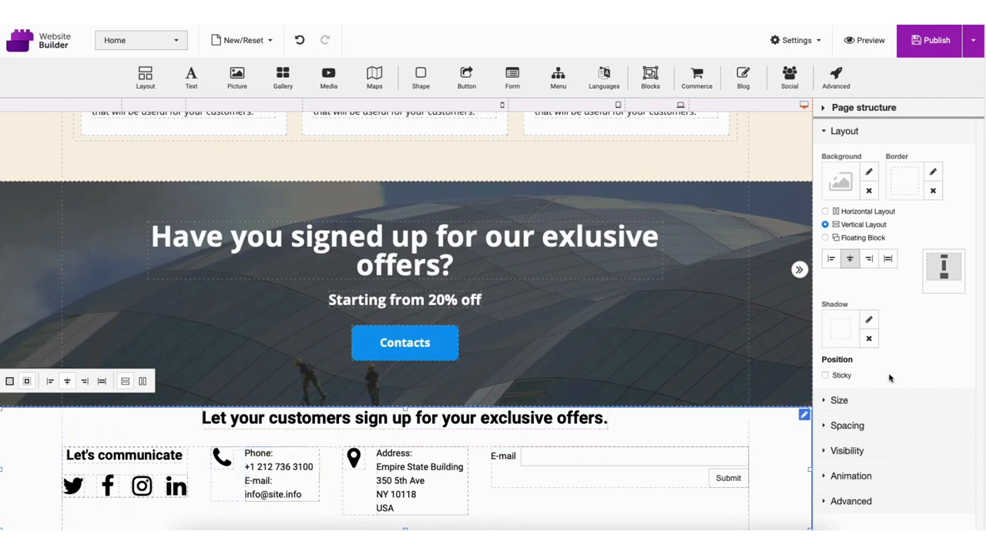
left_click_drag(982, 435, 972, 106)
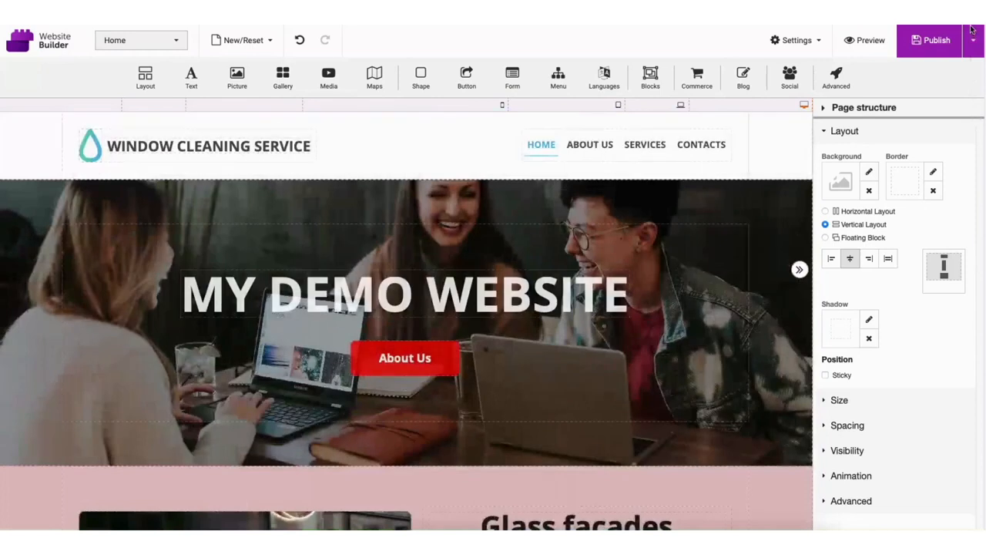
Step: Look over the new/reset options and switch the editor from the Home page to the About us page
left_click(247, 40)
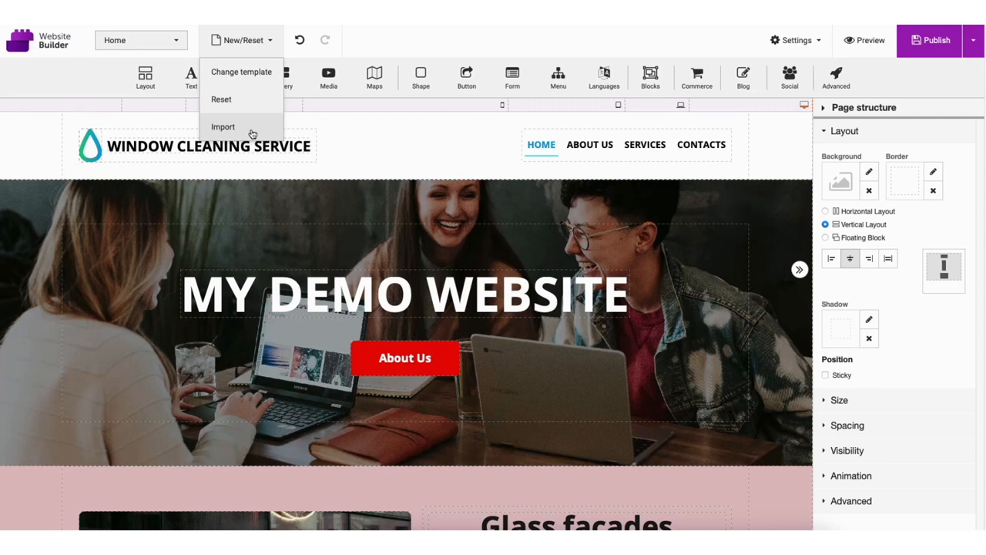
left_click(156, 43)
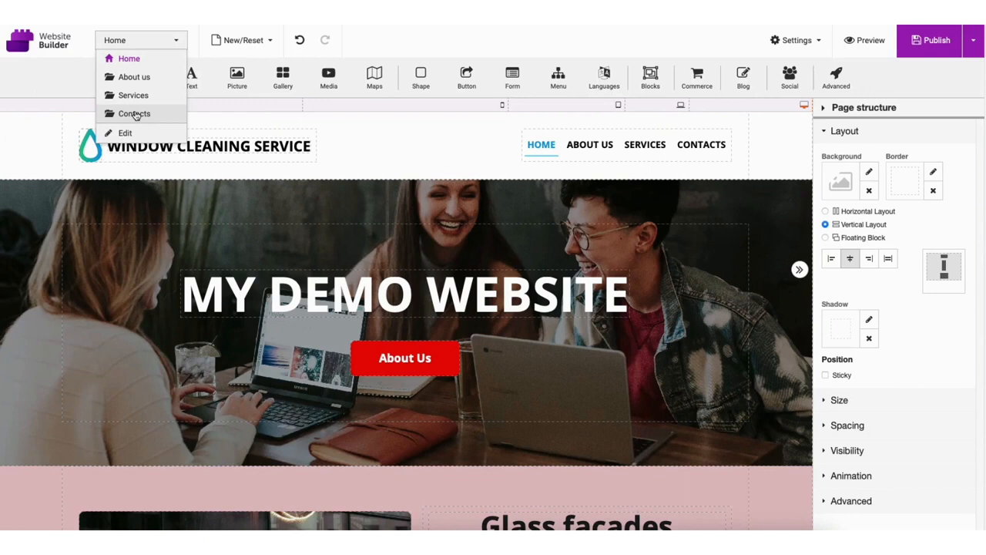
left_click(170, 80)
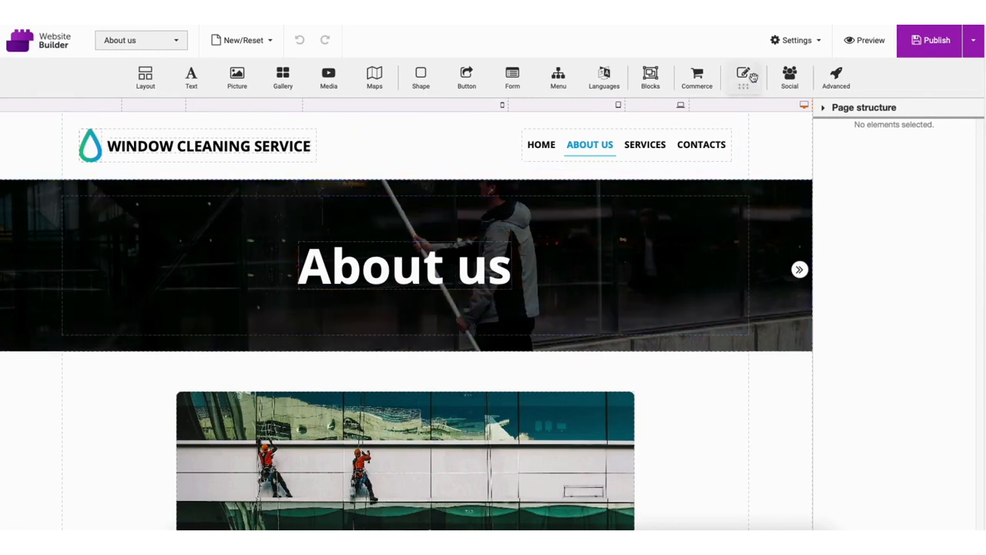
Step: In the page settings, set the Home page's SEO title to "My Demo Website" and its description to "This is a text."
left_click(794, 43)
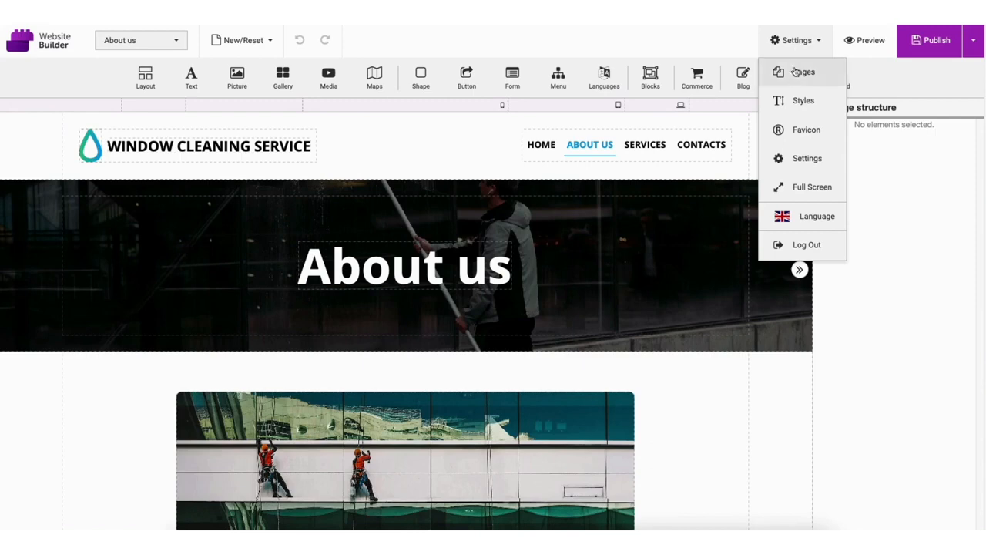
left_click(797, 74)
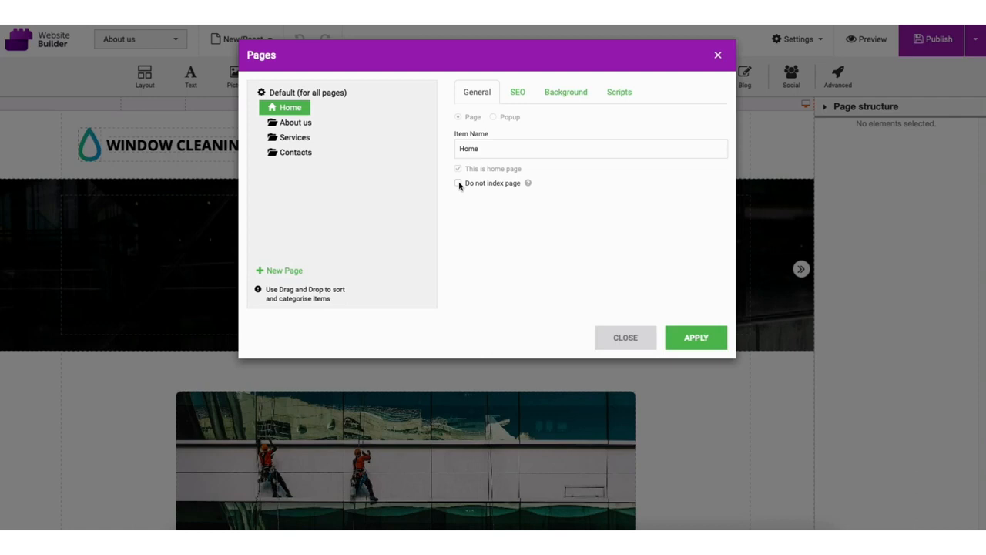
left_click(518, 93)
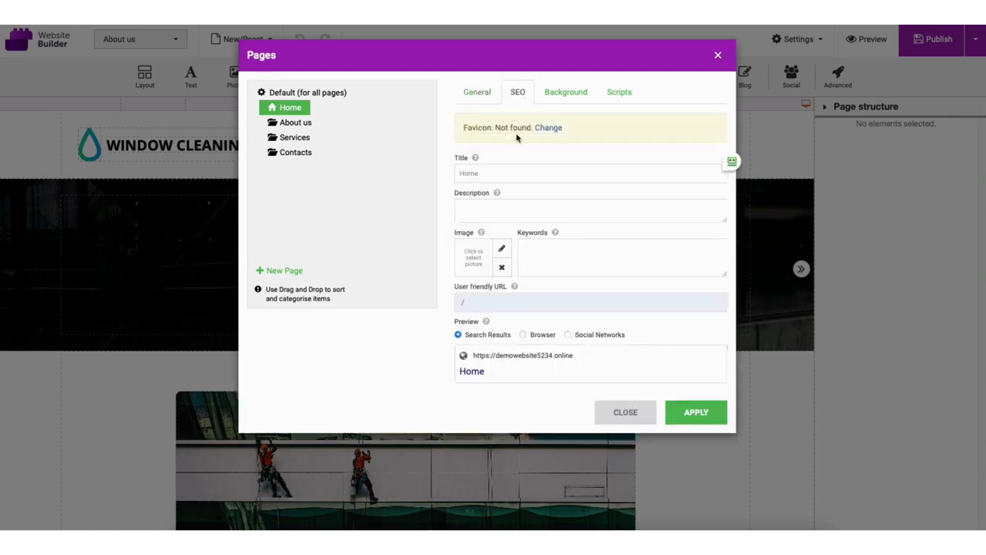
left_click(508, 172)
type("My Demo Website")
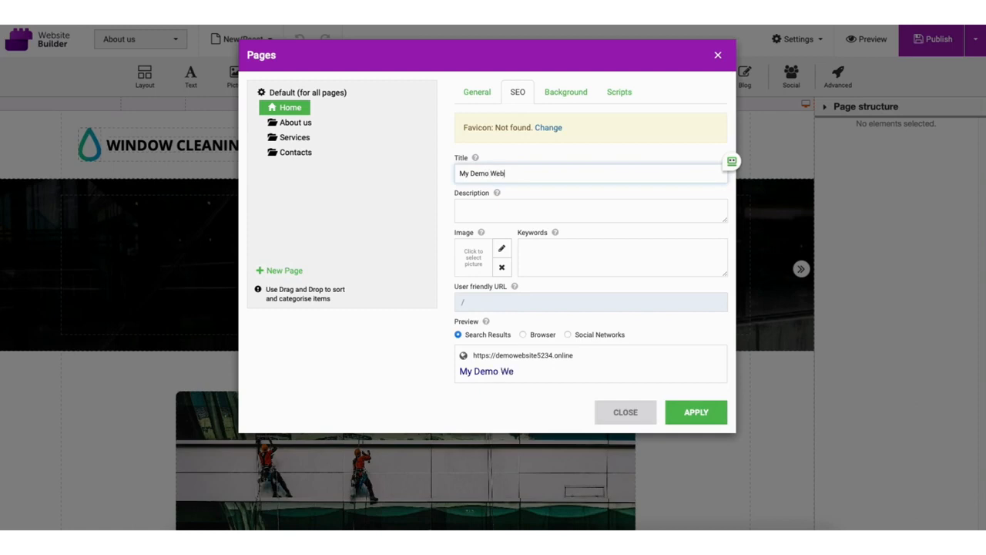
left_click(495, 209)
type("Th")
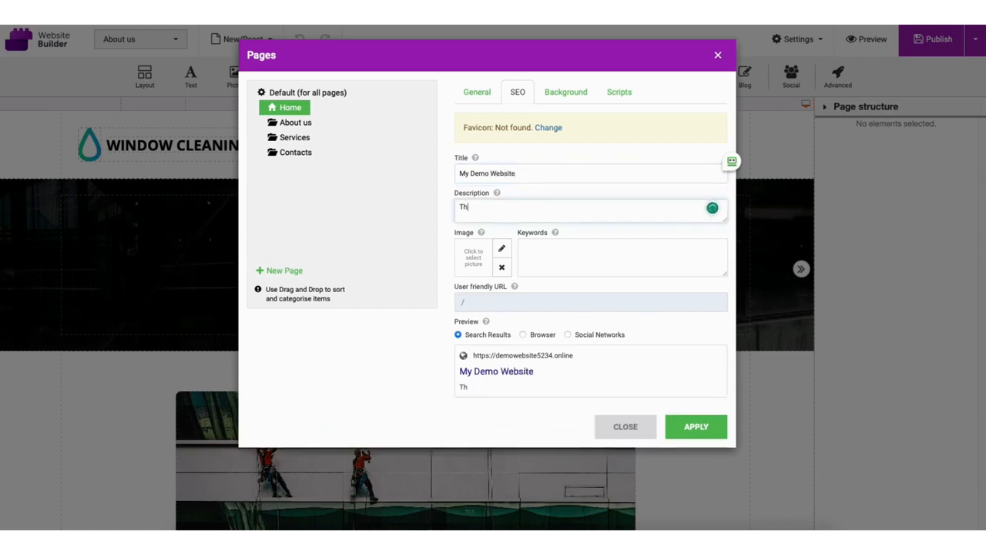
type("is is a text.")
Step: Review the About us page's SEO fields, browser and social network previews, background and scripts settings, and close the page settings
left_click(288, 125)
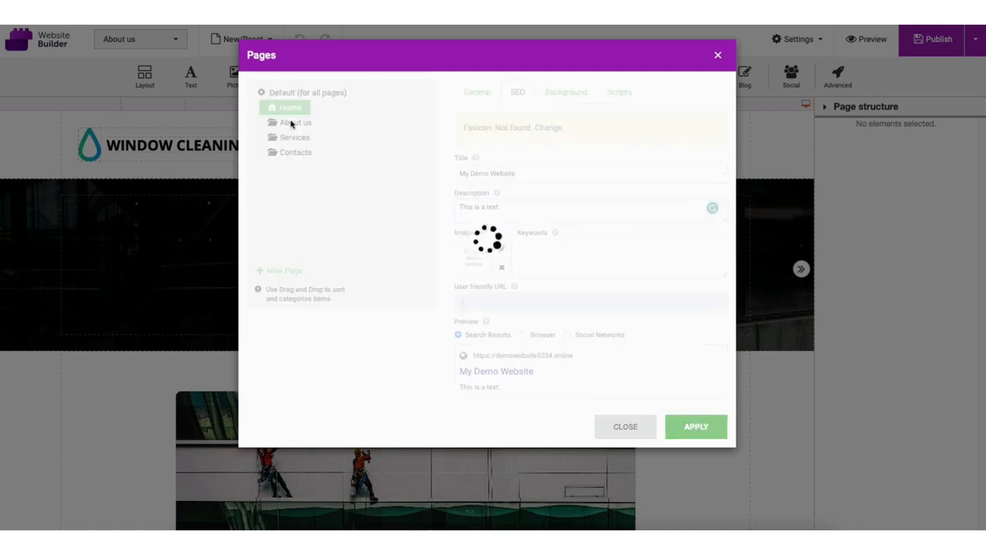
left_click(477, 301)
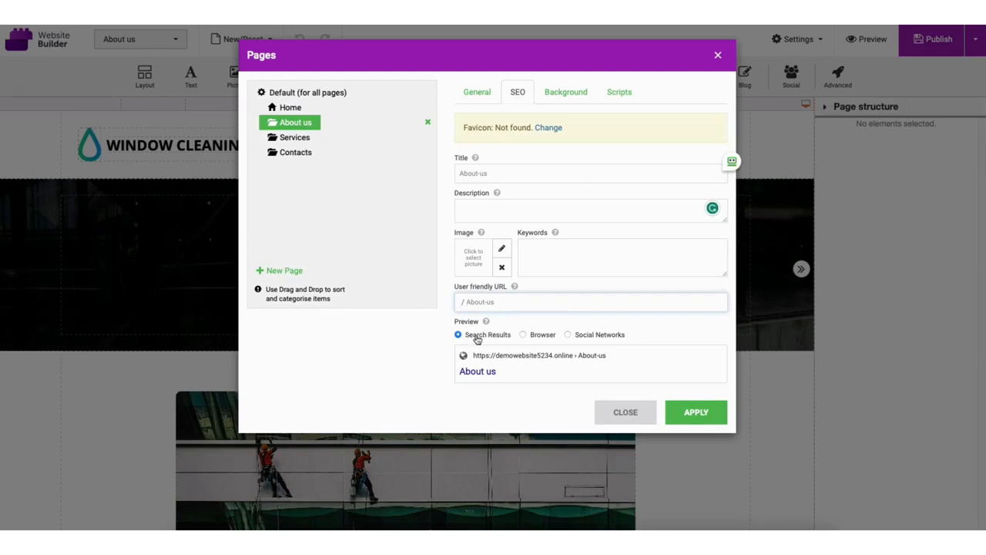
left_click(523, 335)
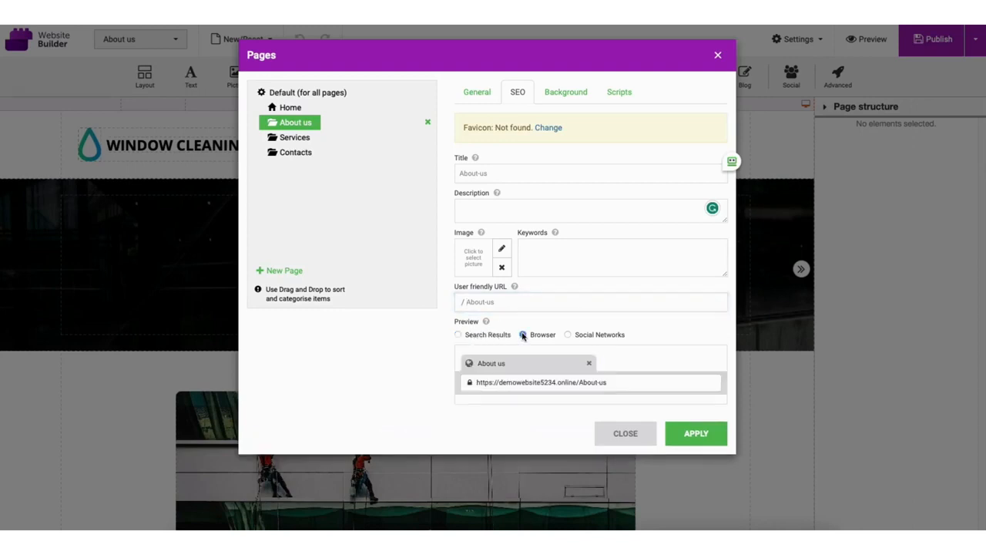
left_click(568, 335)
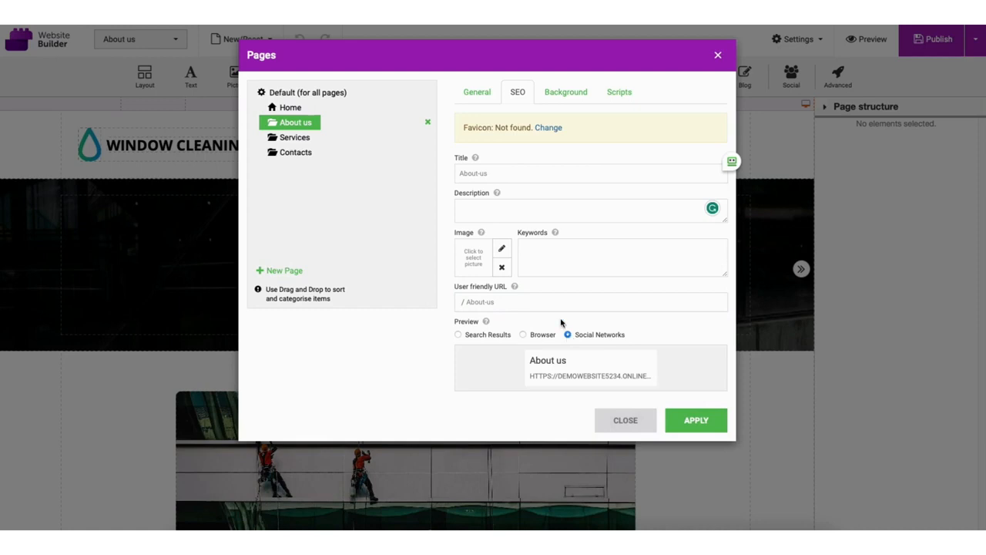
left_click(566, 91)
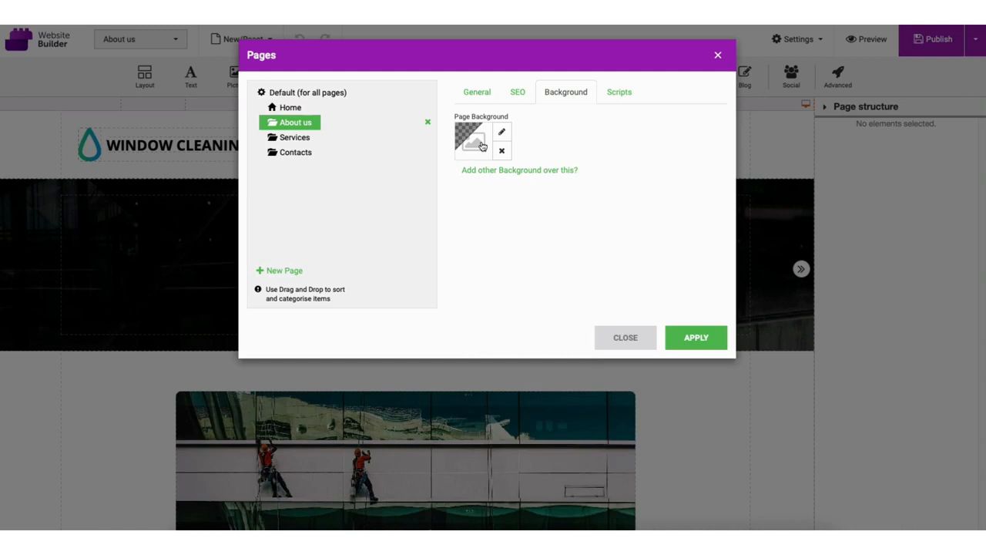
left_click(608, 93)
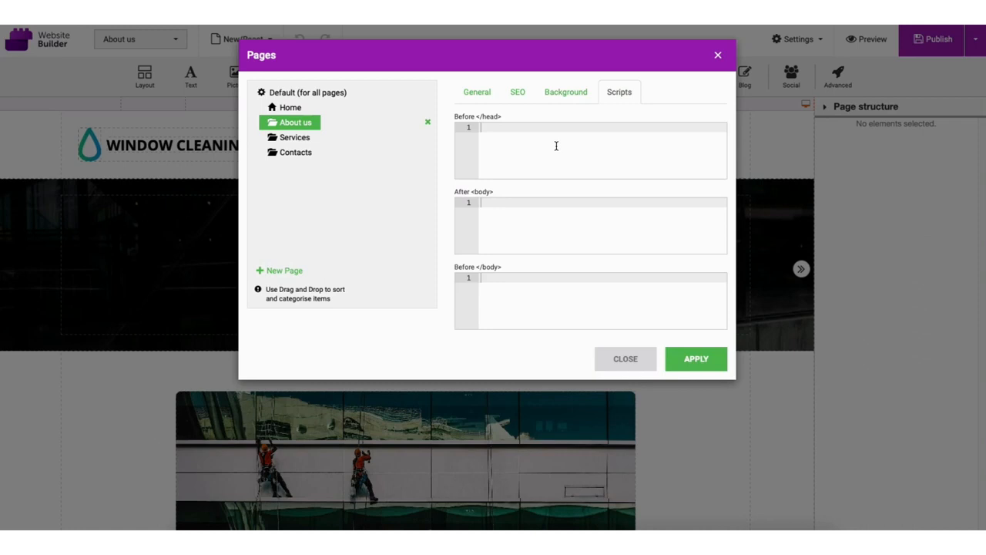
left_click(718, 55)
Step: Review the Normal text style's standard, link and advanced options without changing them
left_click(794, 43)
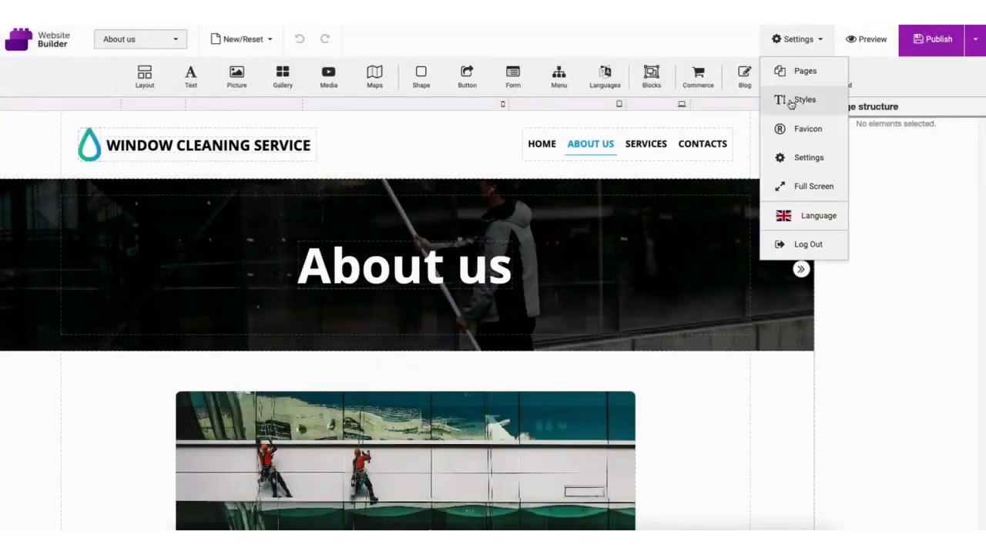
left_click(793, 100)
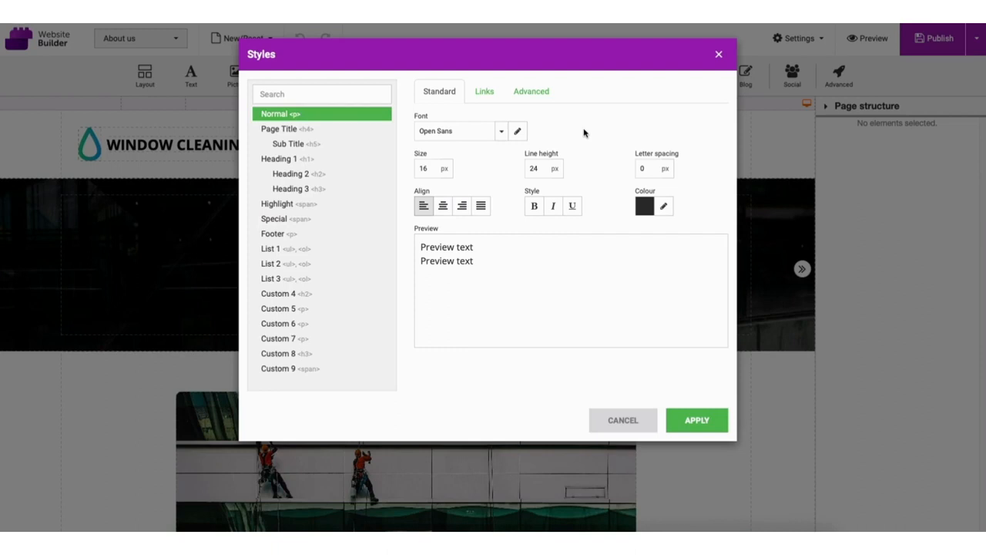
left_click(485, 94)
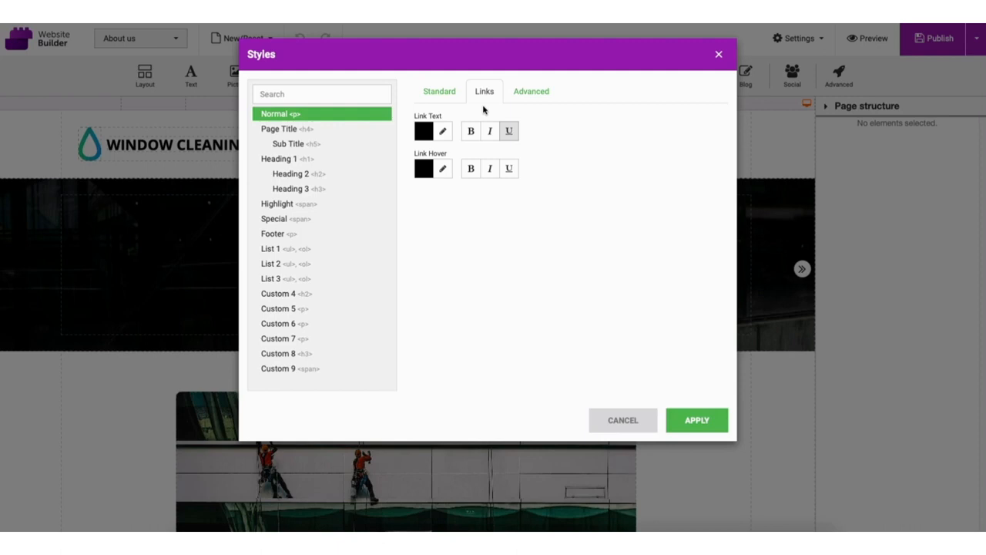
left_click(530, 98)
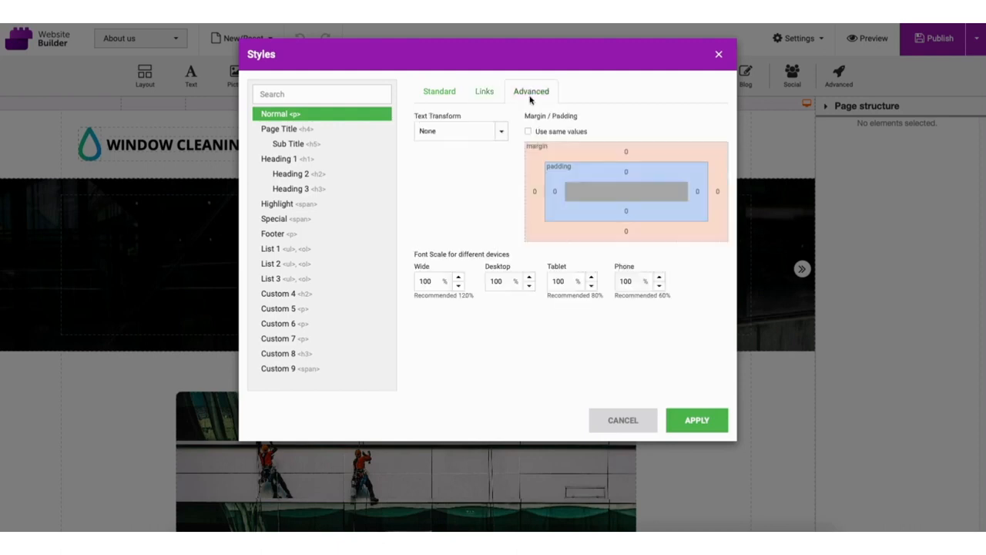
left_click(717, 57)
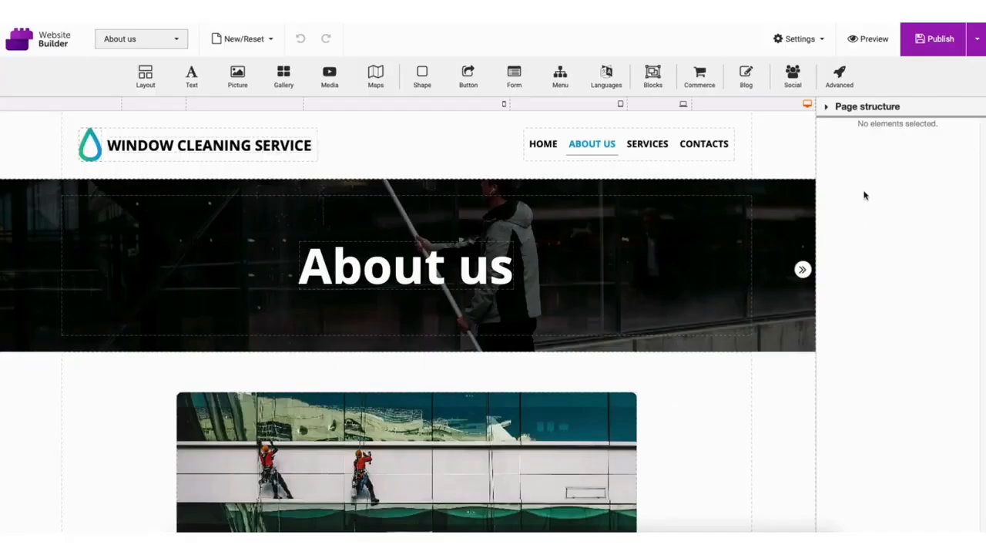
Step: View the favicon upload options and close them without selecting a picture
left_click(796, 45)
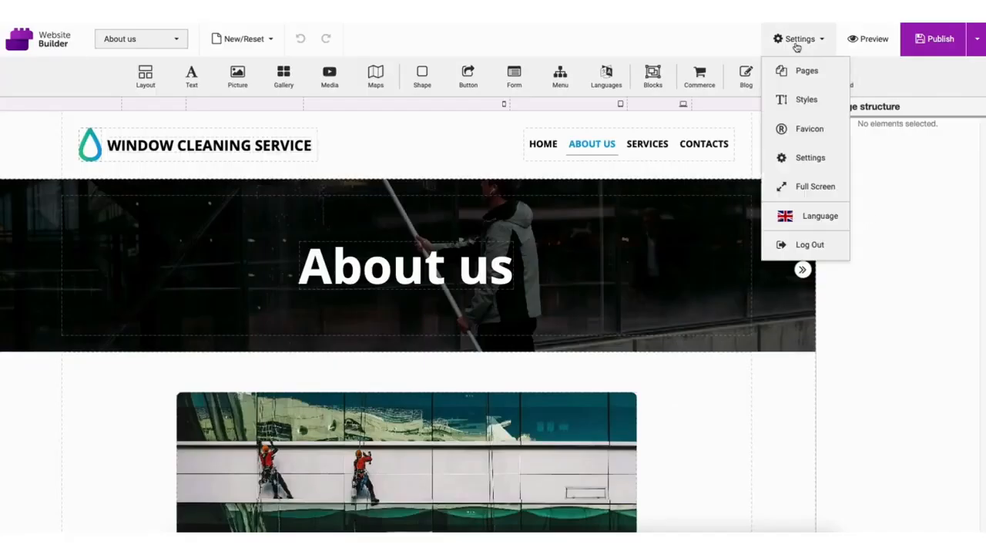
left_click(800, 128)
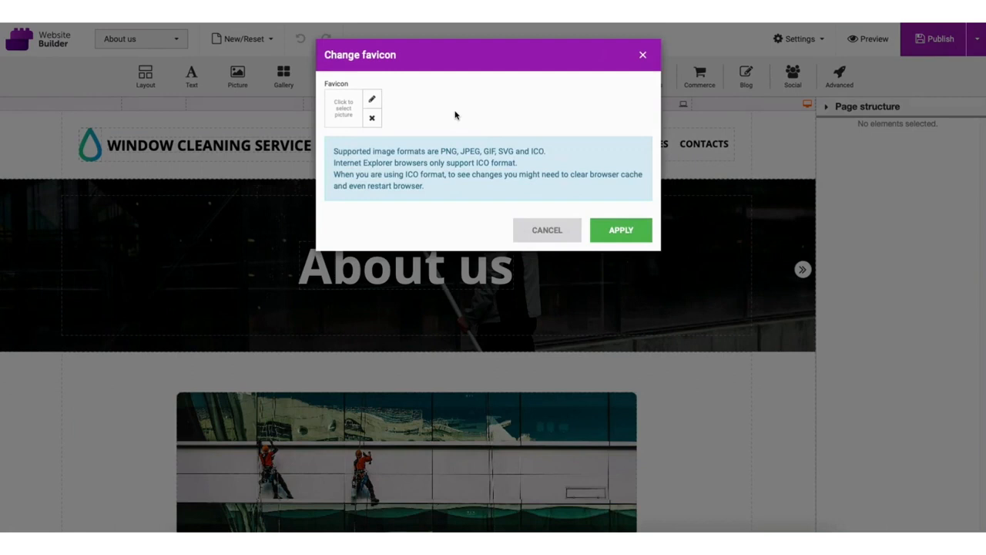
left_click(642, 56)
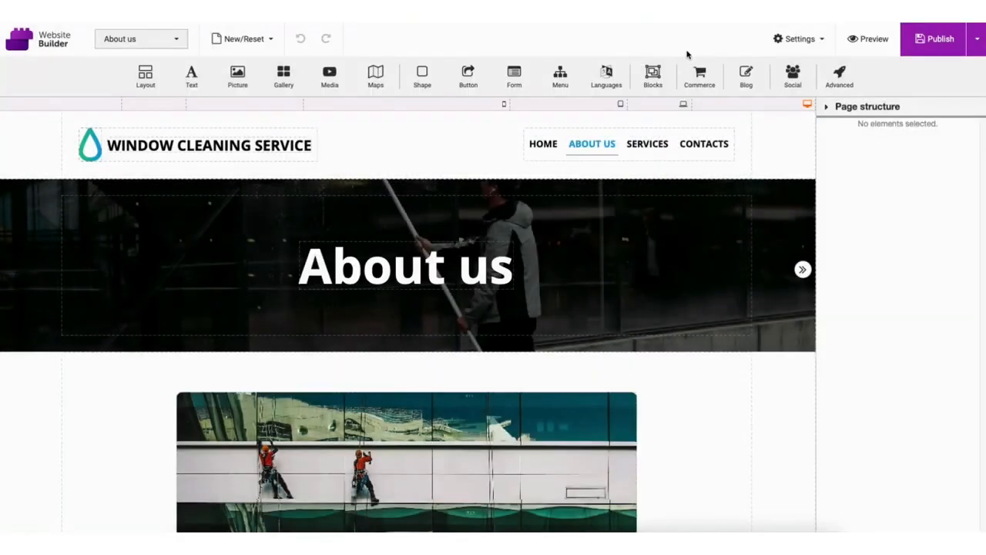
Step: Review the website settings for general options, meta information, robots.txt, custom .htaccess, cookie policy, analytics and floating block
left_click(782, 44)
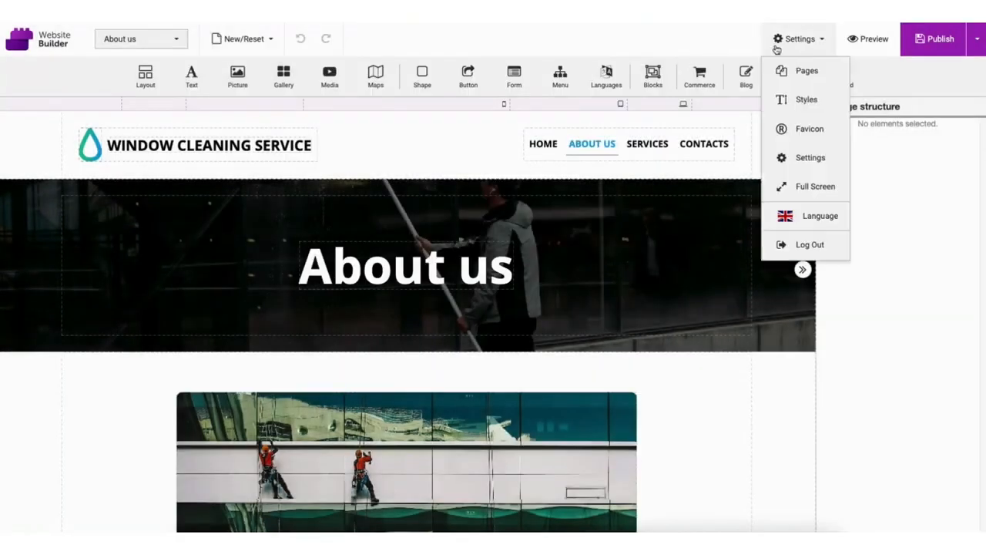
left_click(807, 159)
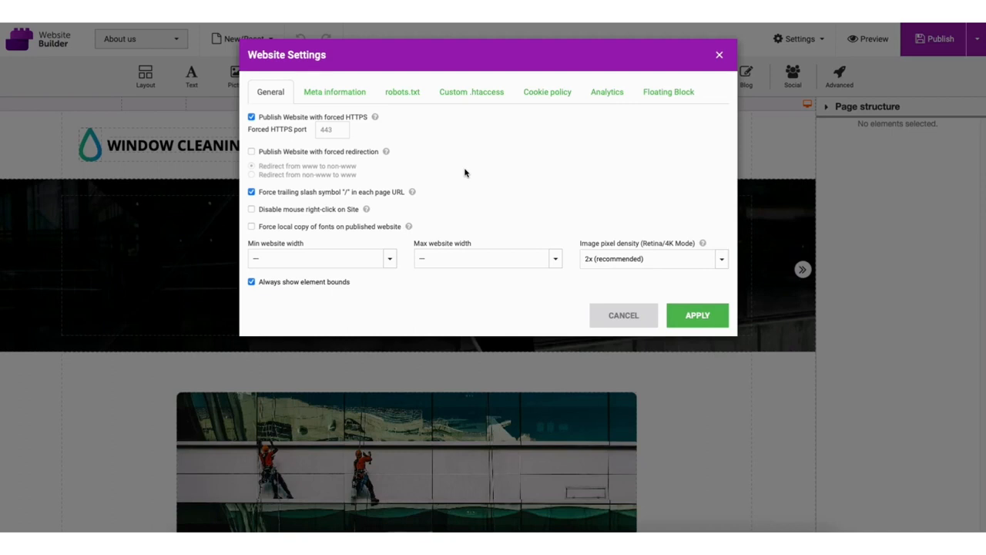
left_click(339, 93)
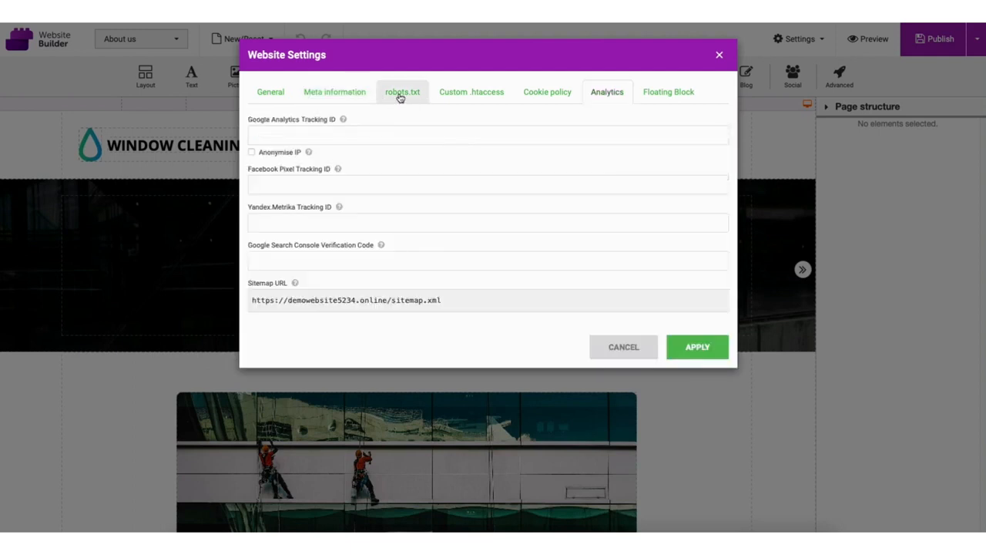
left_click(401, 94)
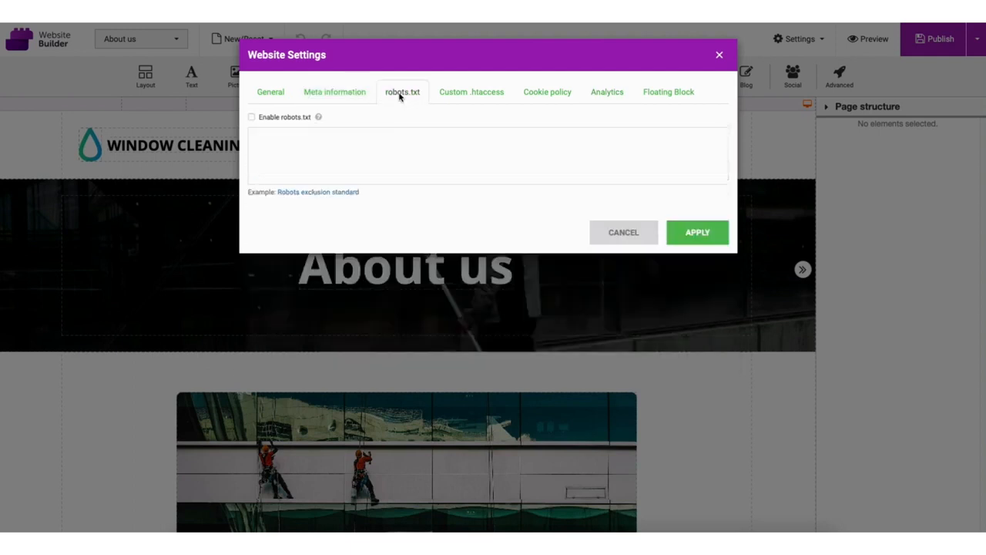
left_click(462, 97)
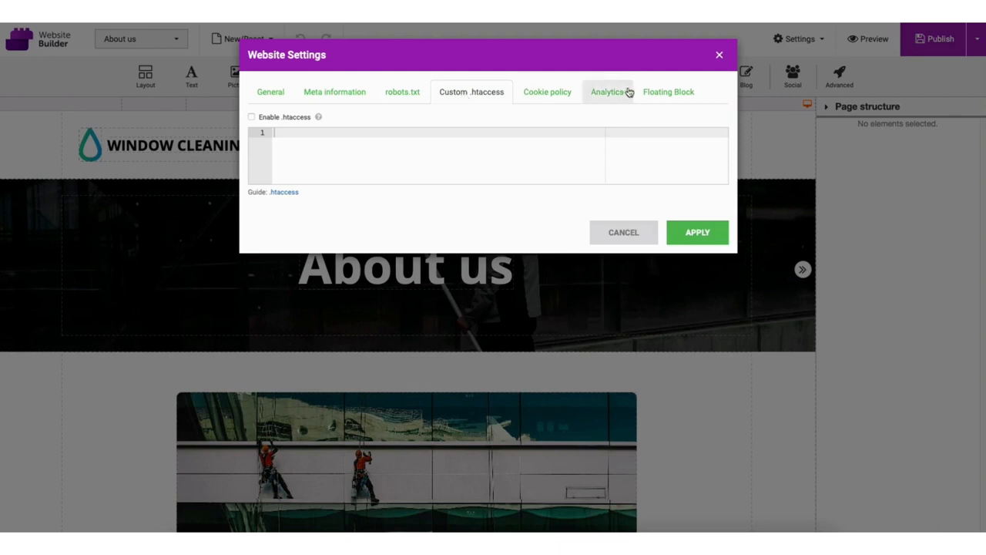
left_click(667, 92)
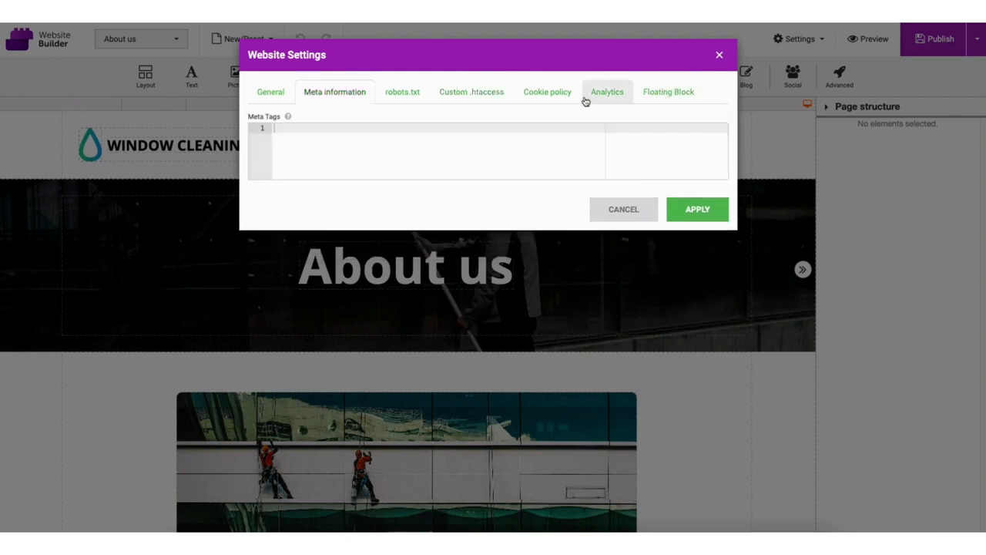
left_click(557, 99)
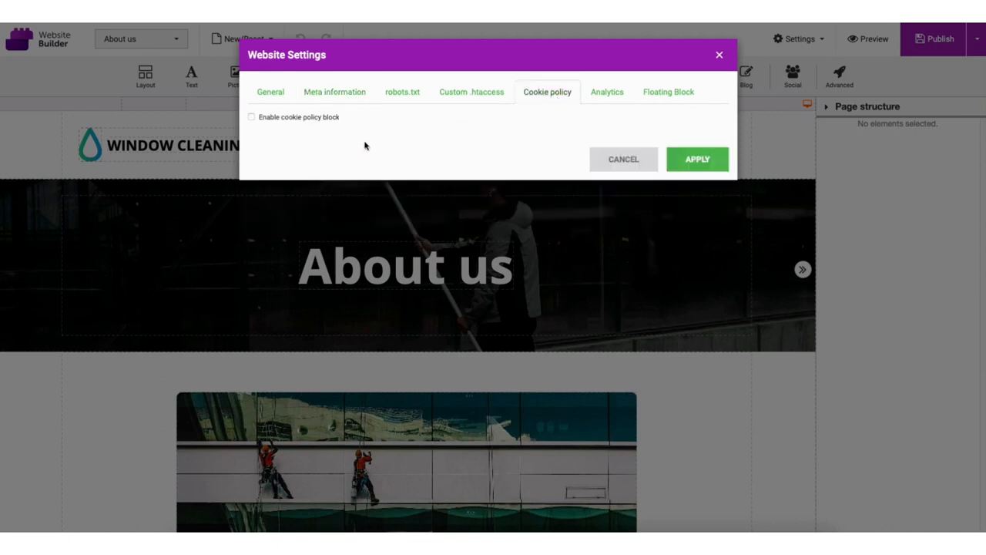
left_click(598, 98)
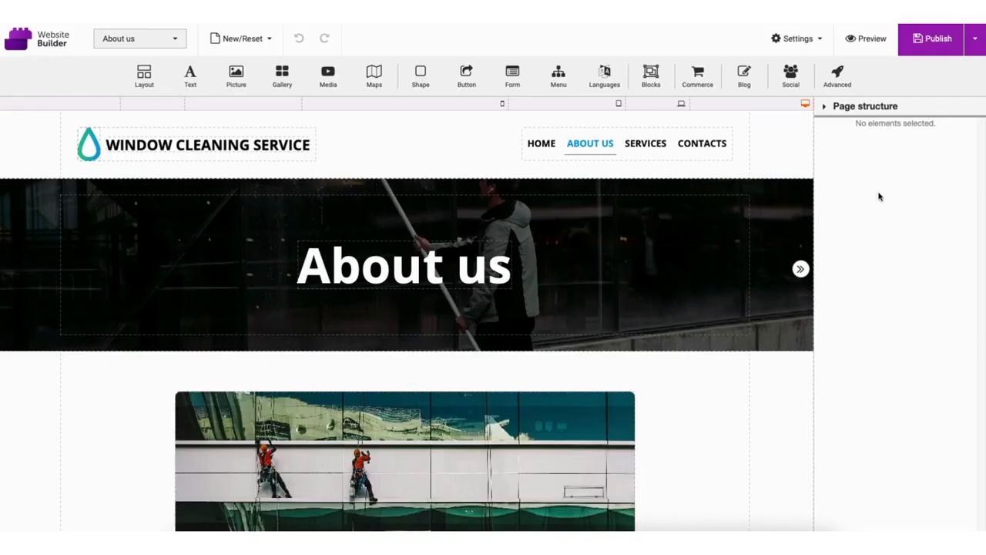
Step: Examine the website's backup download and restore options, and close them without restoring anything
mouse_move(926, 50)
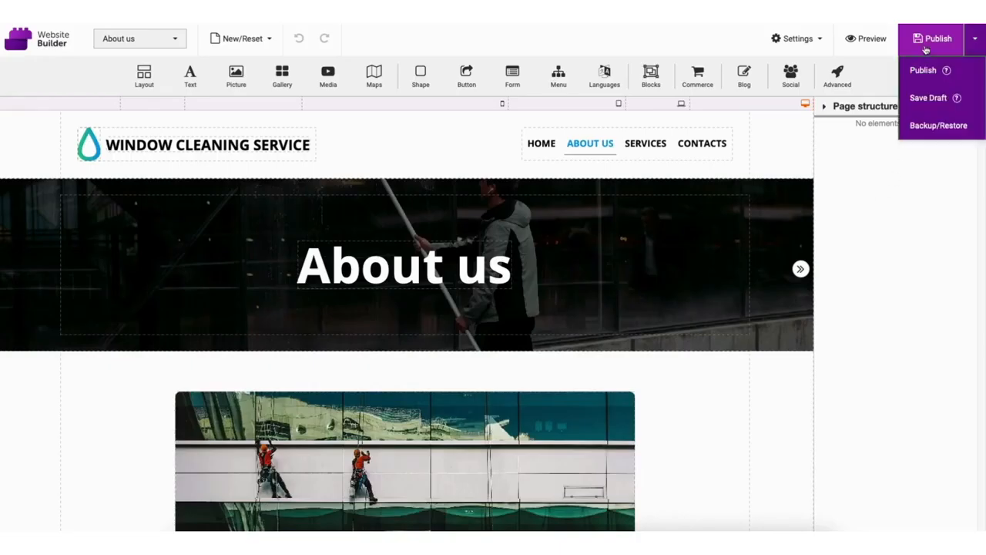
left_click(929, 127)
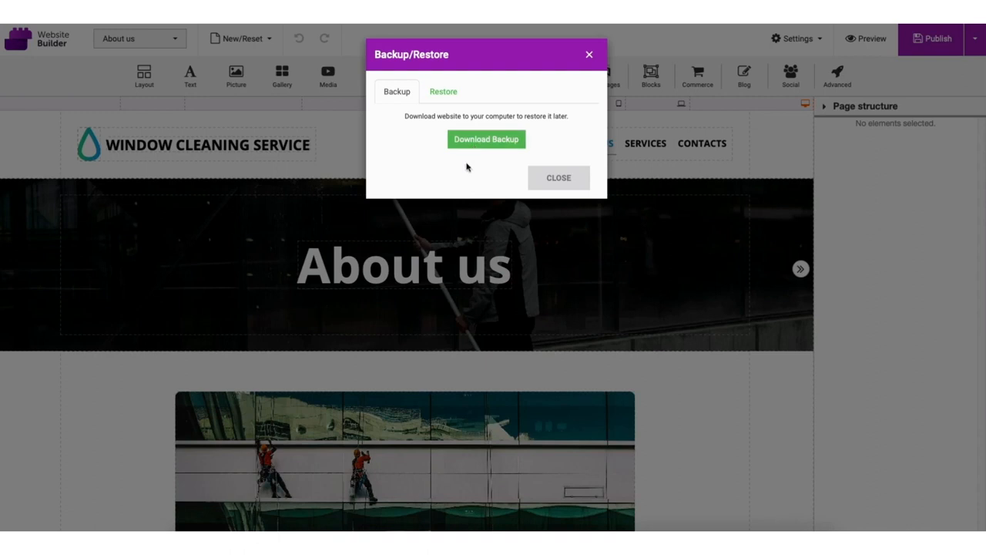
left_click(444, 92)
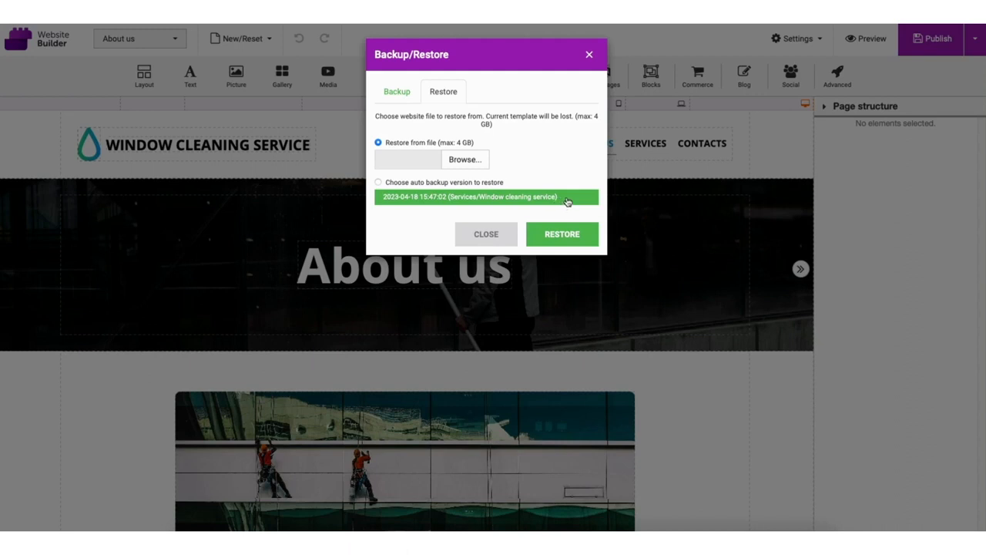
left_click(590, 53)
mouse_move(933, 48)
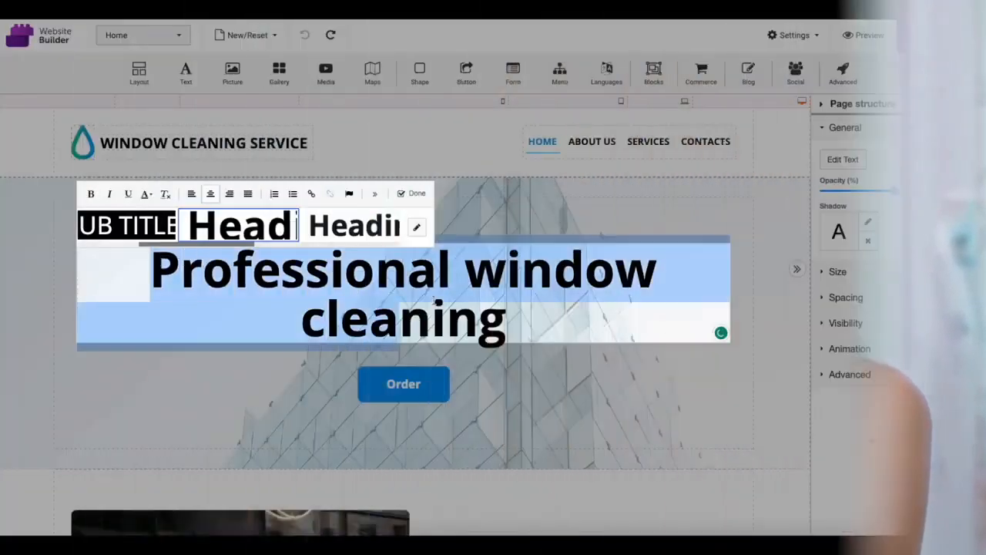
Step: Replace the Home page's main heading "Professional window cleaning" with "MY DEMO WEBSITE"
type("MY DEMO WEBS")
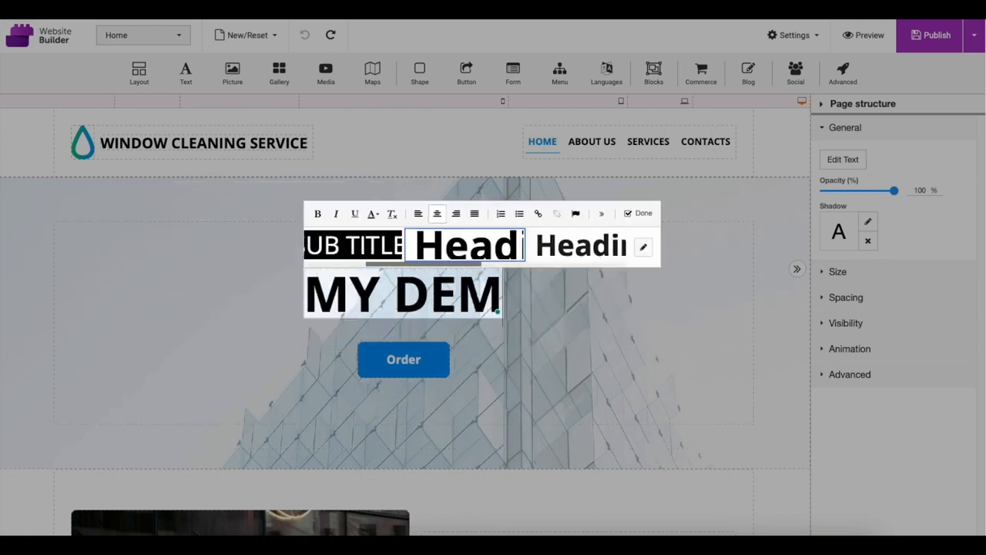
type("ITE")
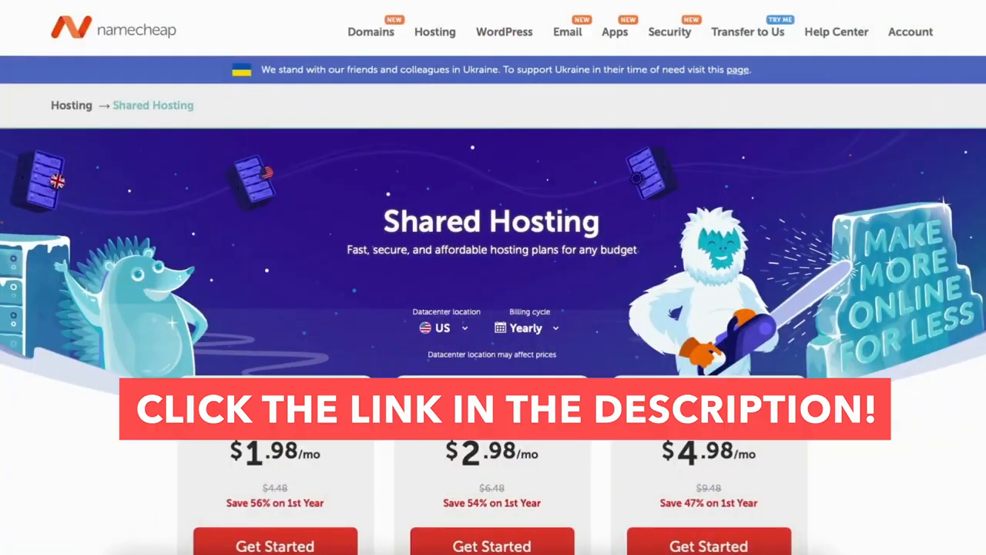
Step: Switch to Namecheap's Shared Hosting page and compare the Stellar, Stellar Plus and Stellar Business plans' prices and features
scroll(493, 277, "down", 3)
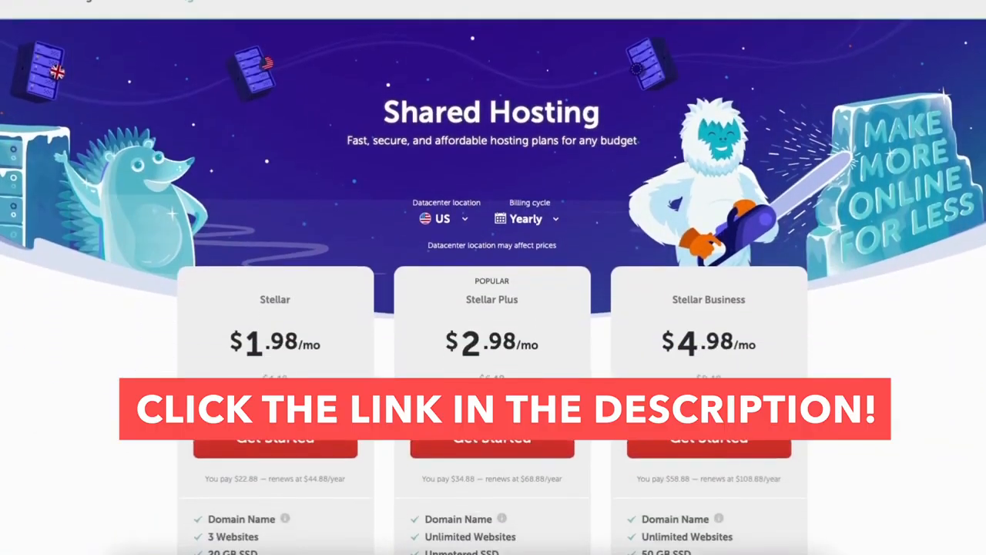
scroll(493, 277, "down", 5)
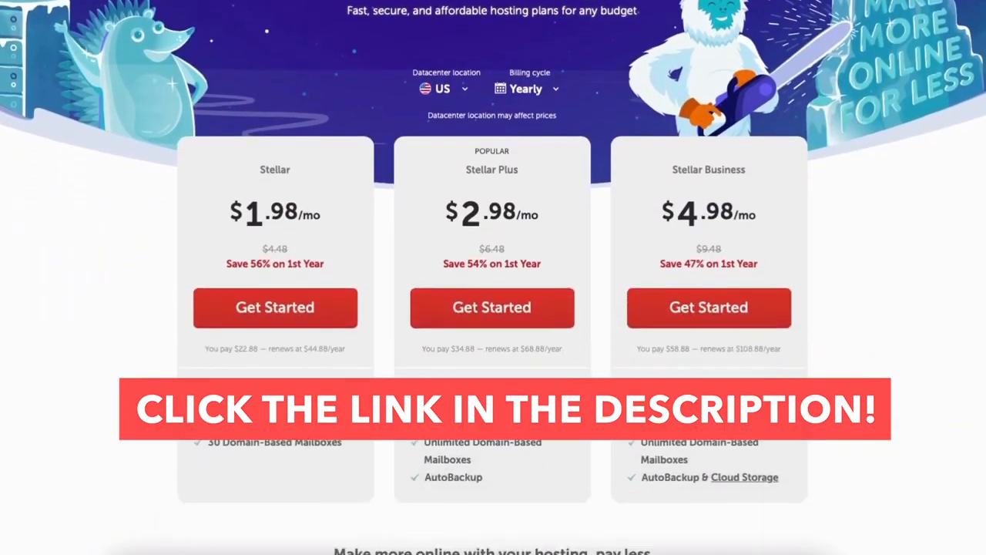
scroll(493, 278, "down", 5)
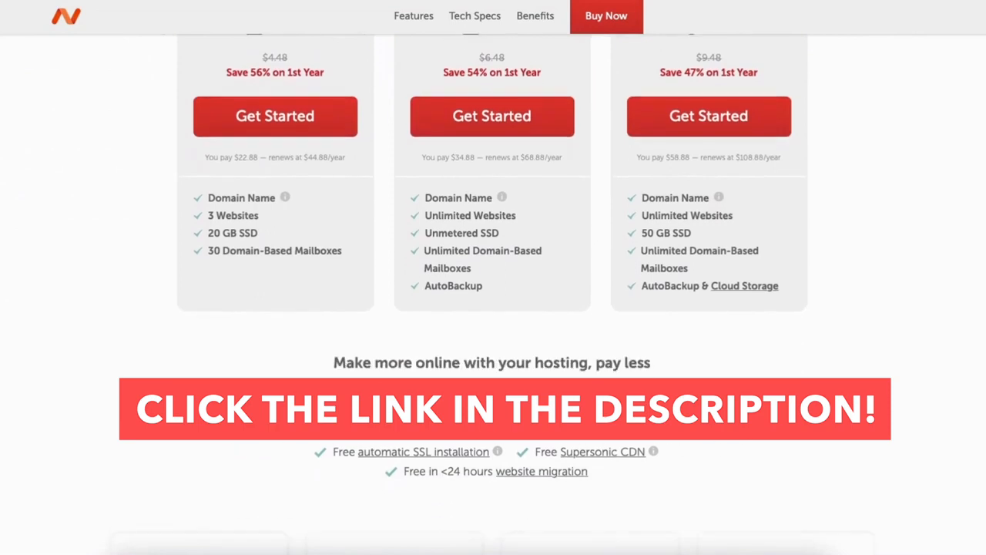